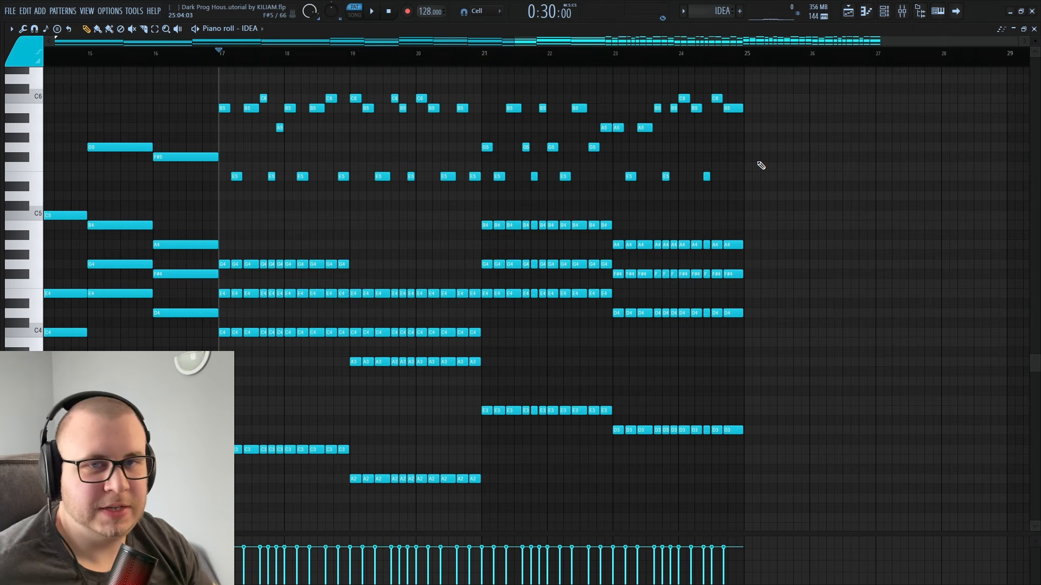
Add a Spire instrument channel to the LEADS pattern.
click(849, 11)
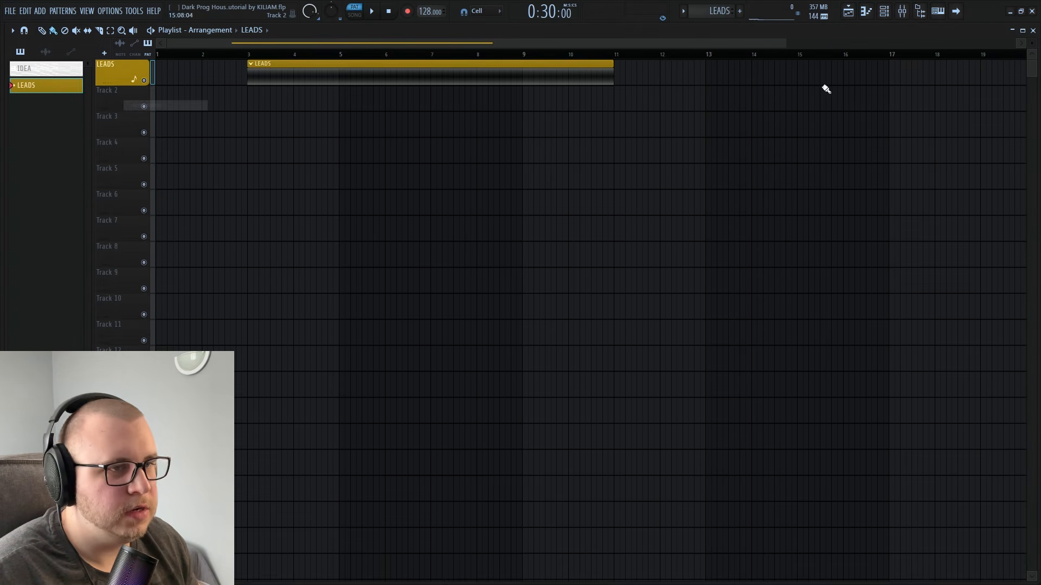
click(884, 11)
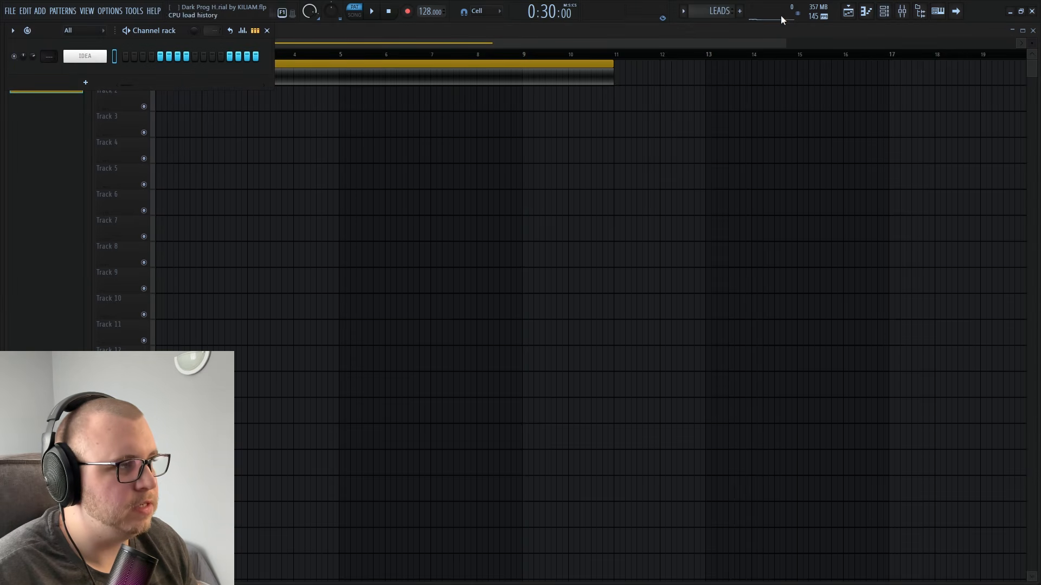
click(81, 83)
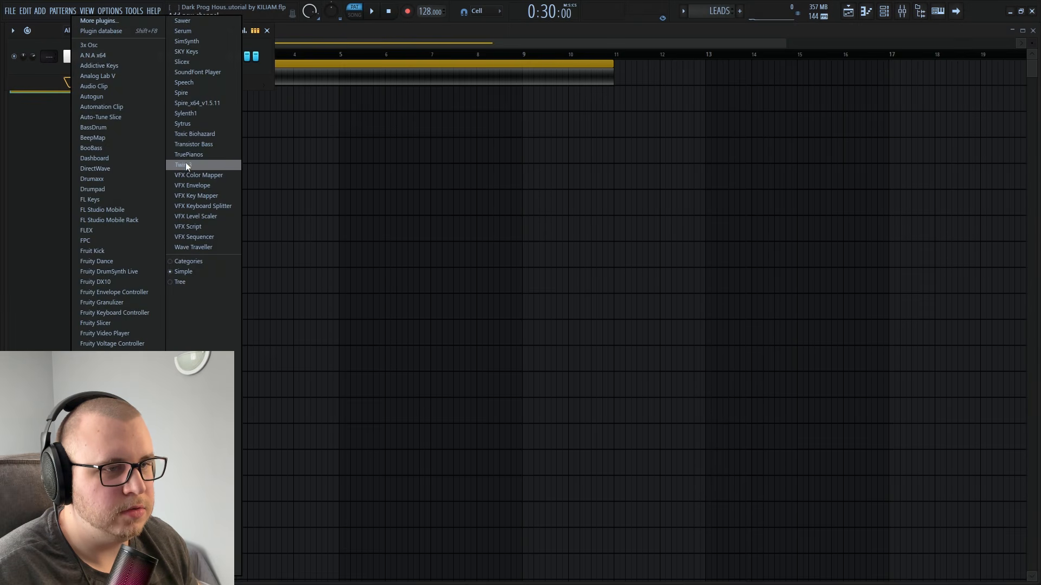
click(187, 93)
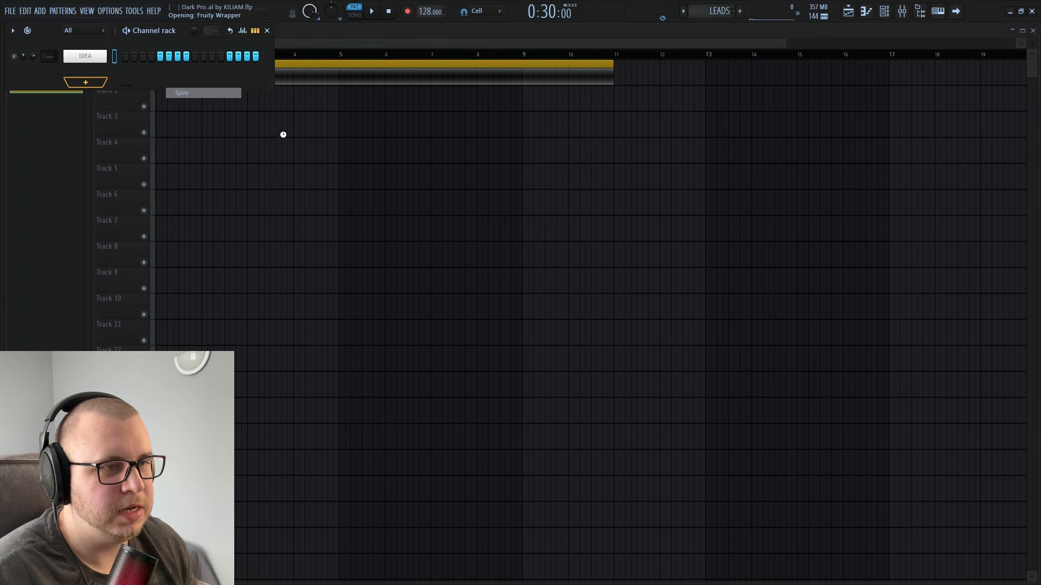
drag(157, 86, 376, 120)
Rename the Spire channel as LEAD 1 and colour it gold.
right_click(103, 72)
click(152, 97)
text(LEAD 1)
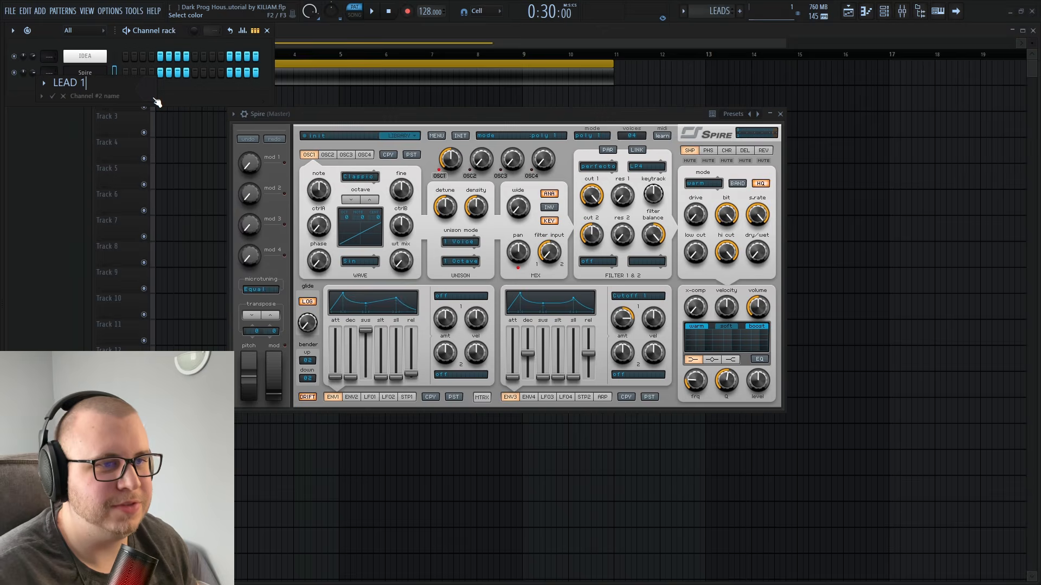
click(156, 102)
click(193, 263)
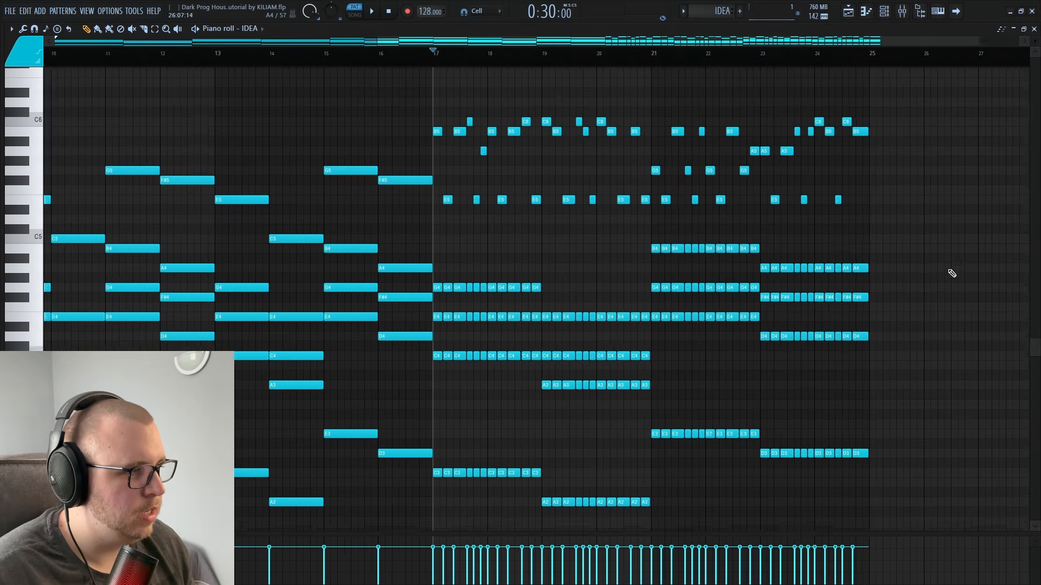
Select the upper melody notes in bars 17 to 24 of the IDEA piano roll.
drag(934, 237, 424, 76)
scroll(690, 213, down, 2)
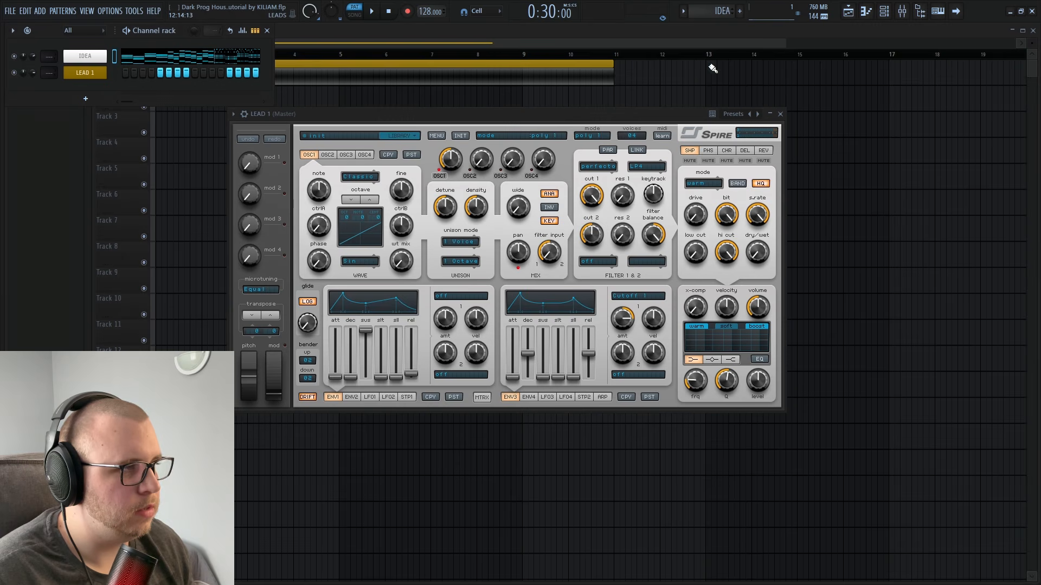
Load the Salvation Main Lead preset into Spire and close the plugin window.
click(740, 121)
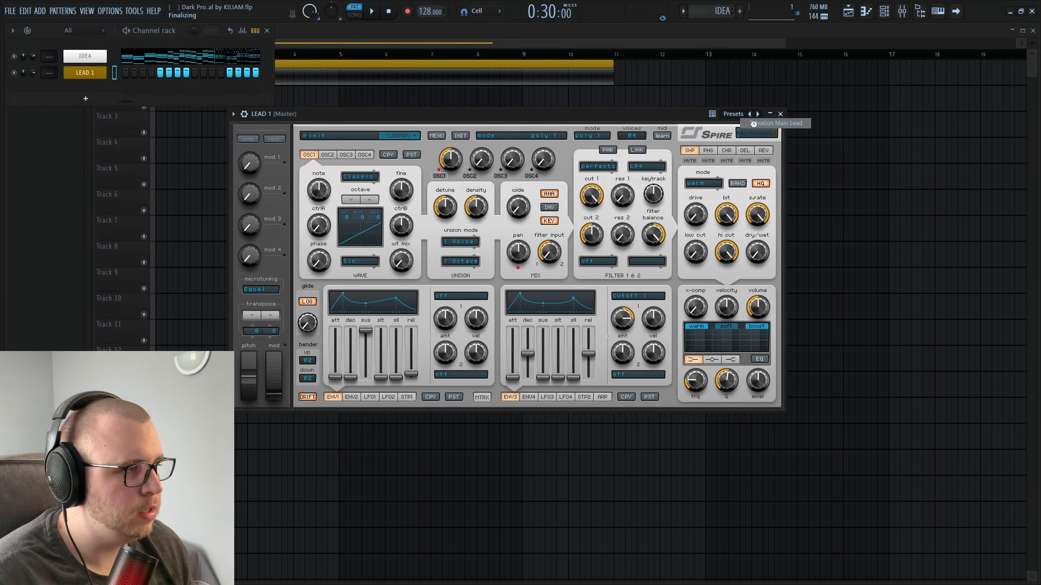
click(801, 131)
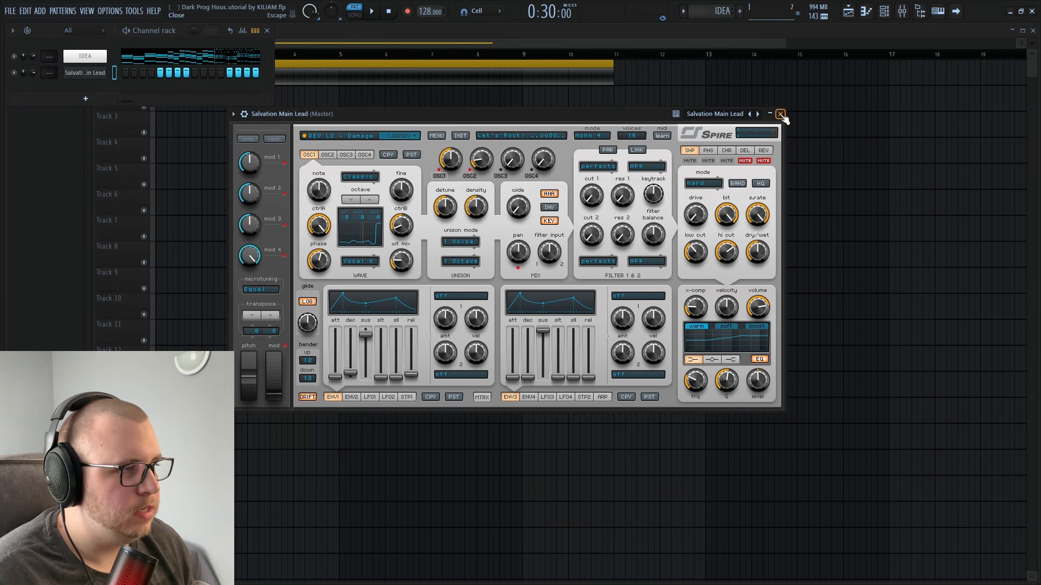
click(780, 114)
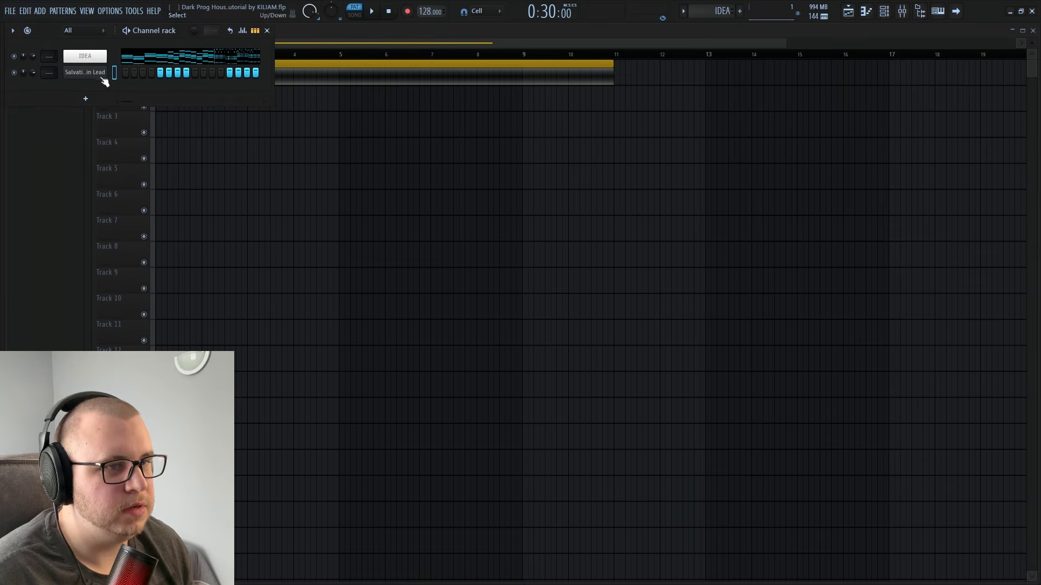
Rename the Salvation Main Lead channel as LEAD 1 in gold and move the channel rack clear of the playlist clips.
right_click(85, 72)
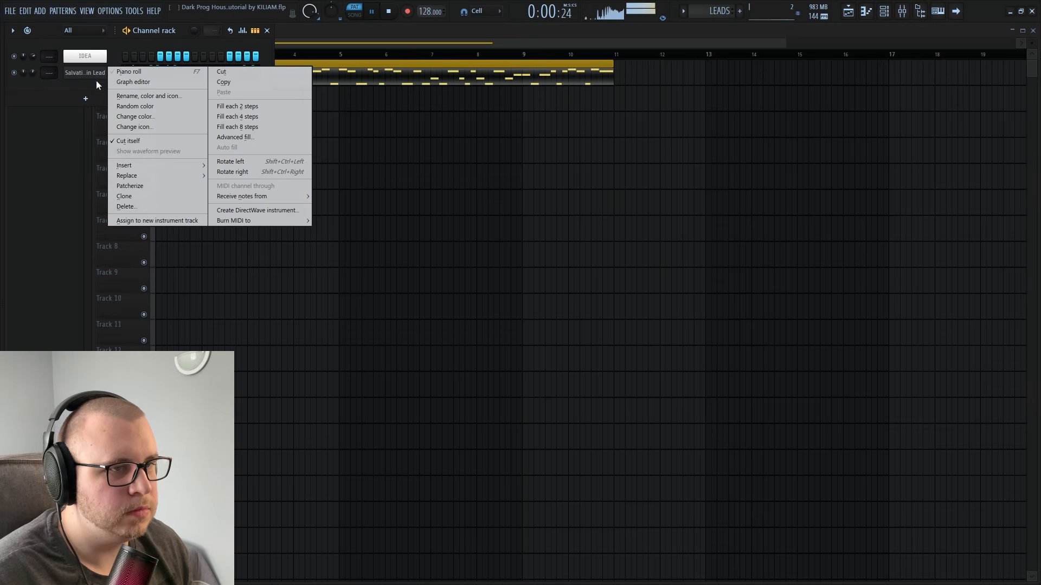
click(135, 100)
text(LEA)
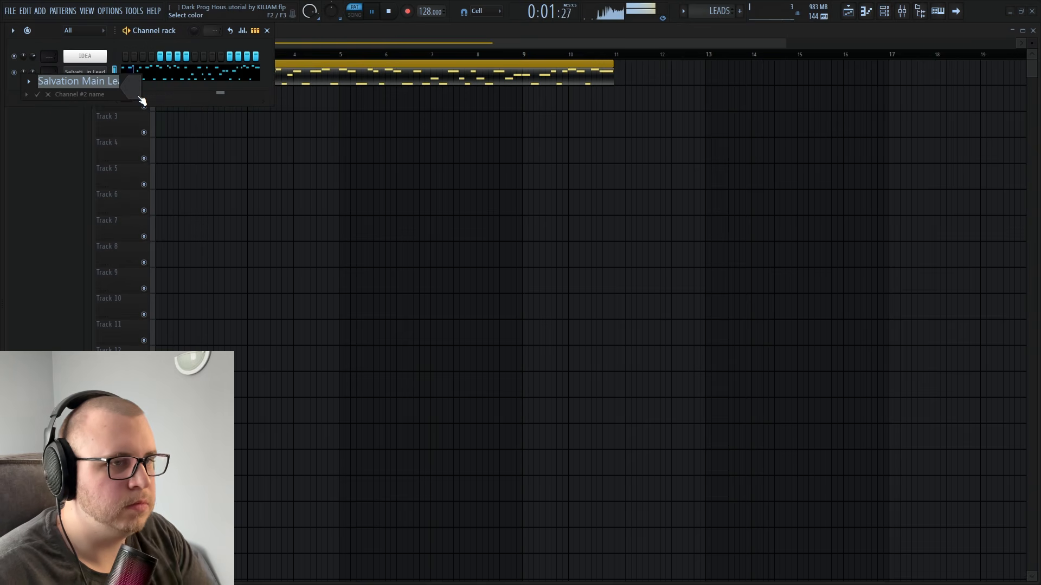
text(D 1)
click(139, 97)
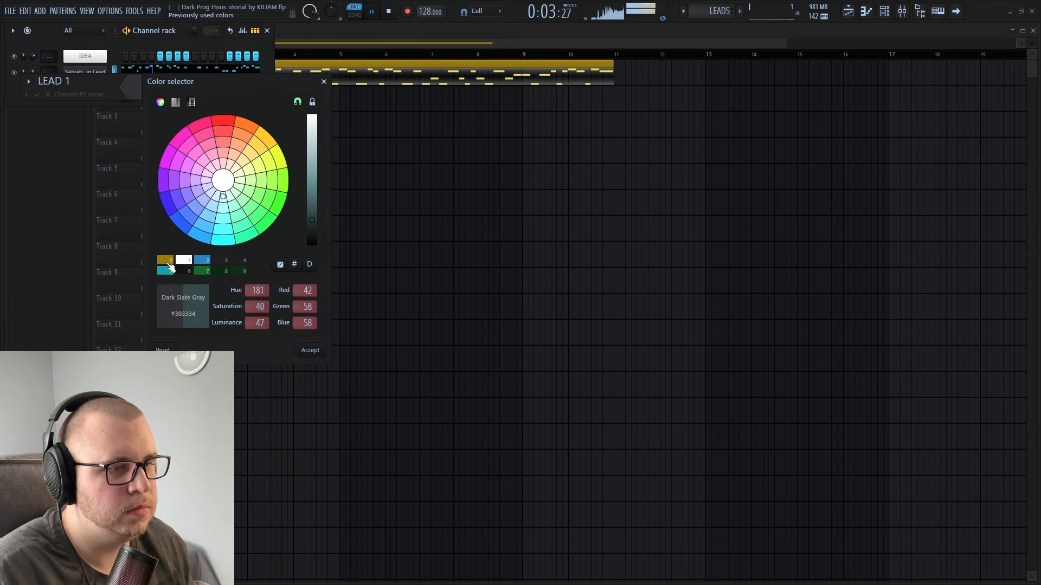
double_click(166, 261)
key(Return)
drag(178, 34, 570, 113)
key(space)
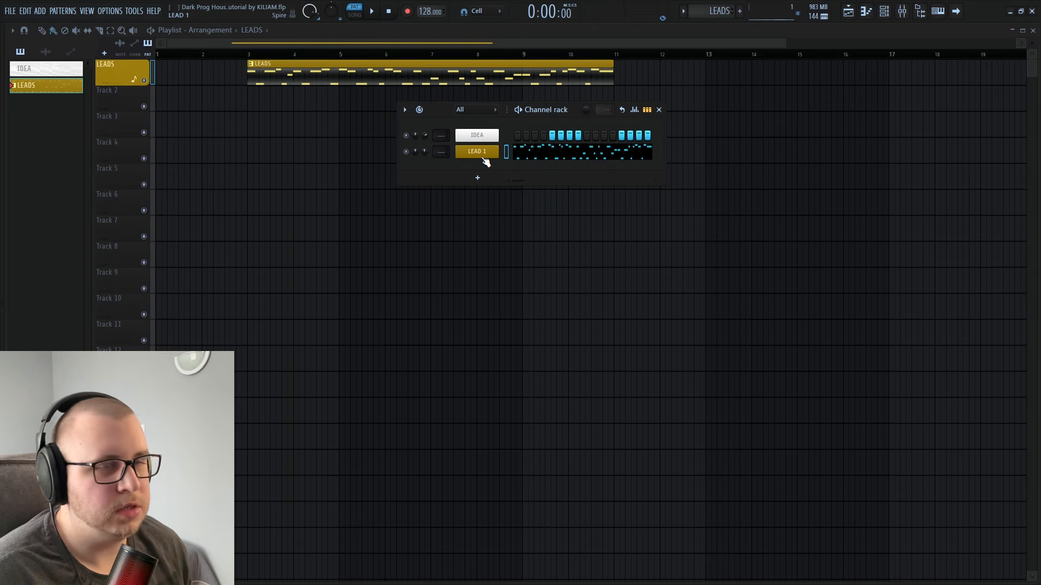
Add a Nexus instrument channel and load its Magnatron preset.
right_click(485, 161)
mouse_move(464, 128)
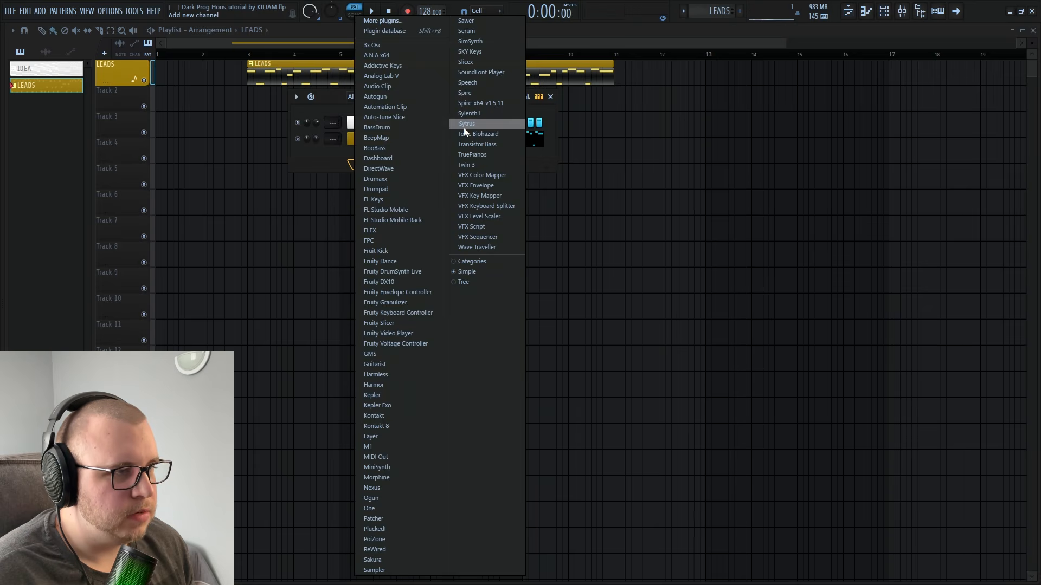
click(374, 488)
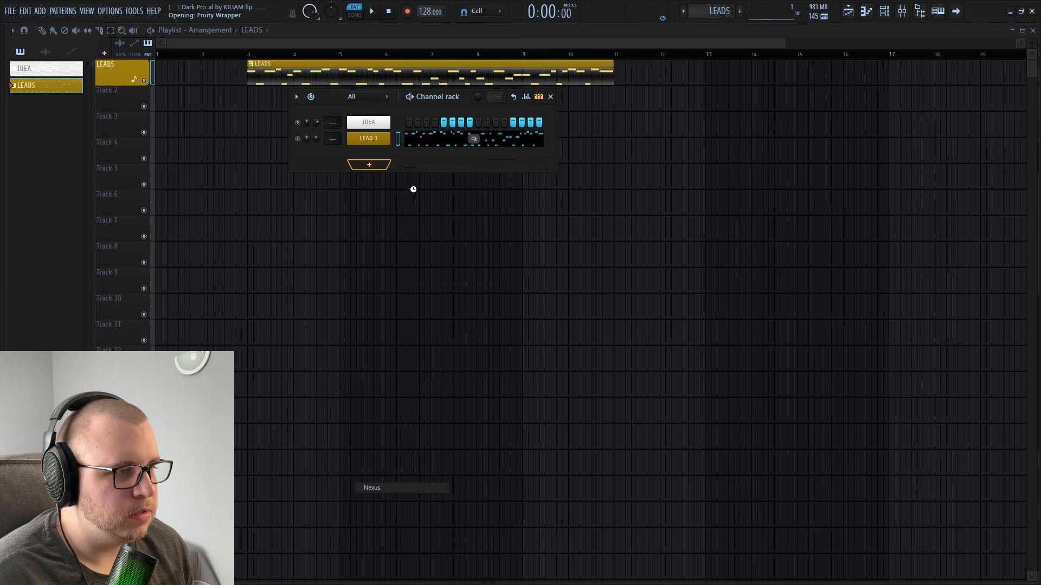
click(505, 249)
text(magnatron)
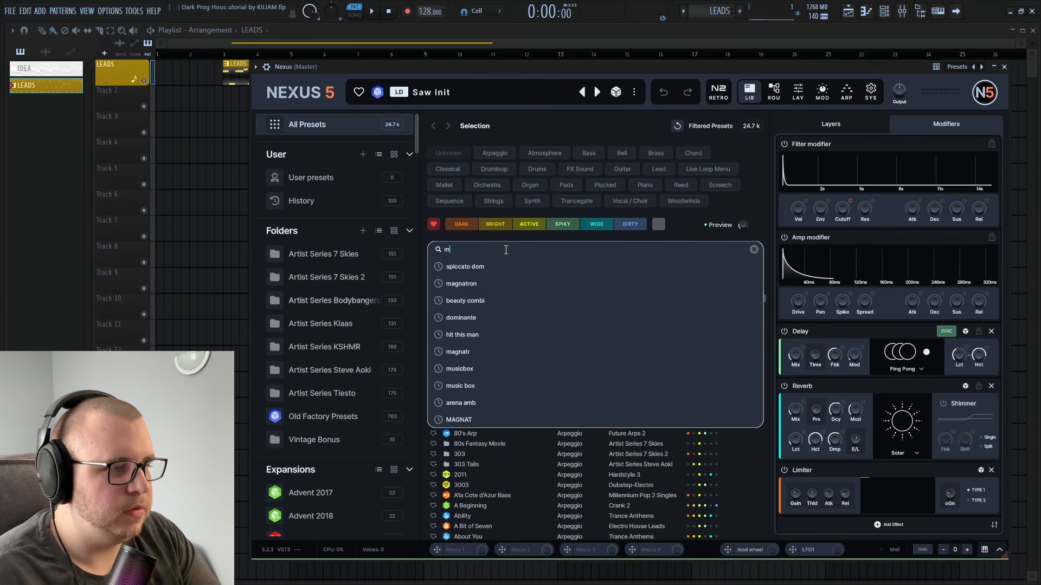
click(487, 314)
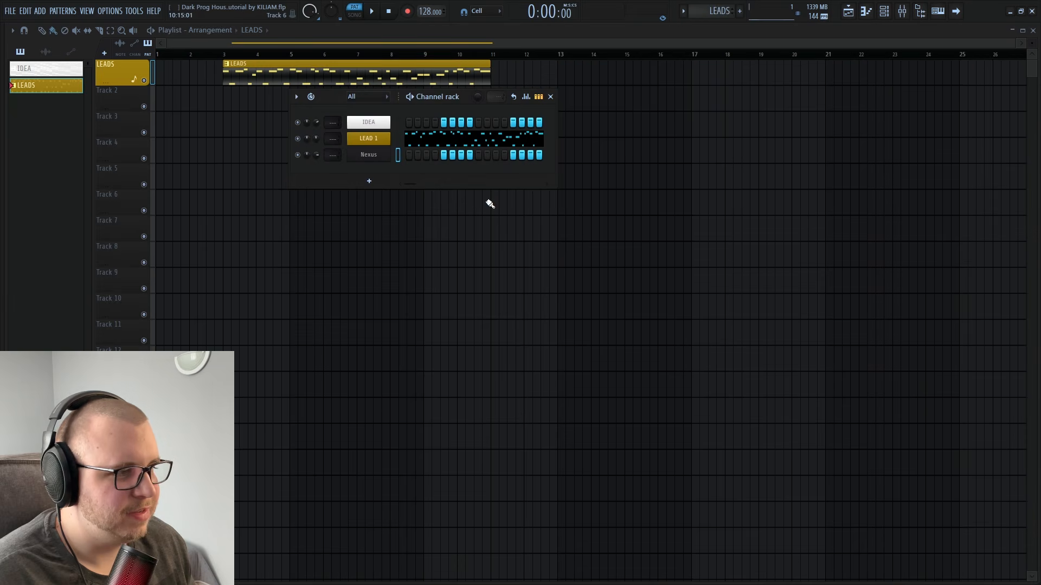
Copy the notes of LEAD 1 into the new Nexus channel.
right_click(376, 140)
click(509, 150)
right_click(366, 155)
click(509, 174)
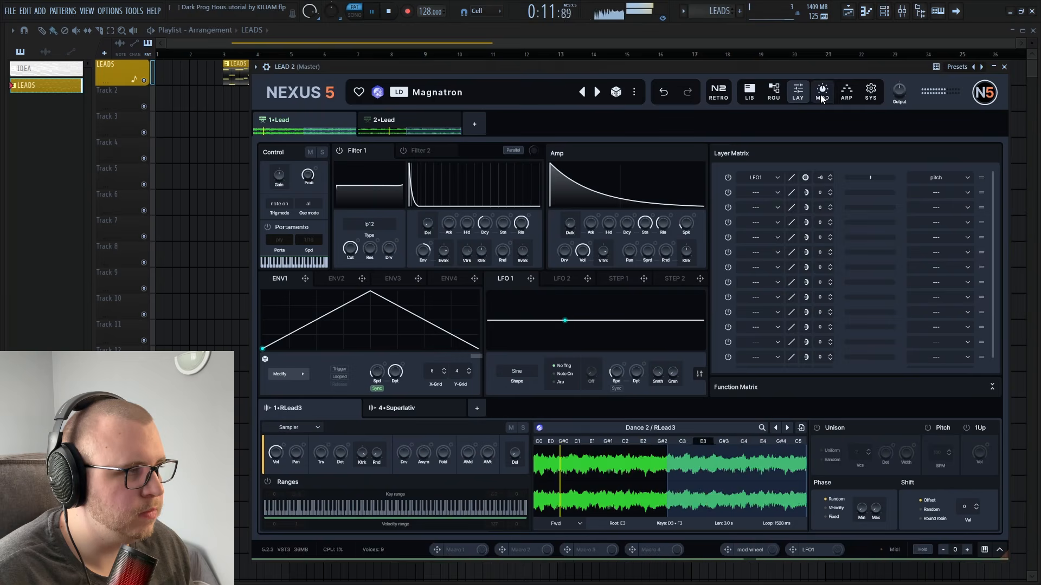
Mute the 2•Lead layer of the Magnatron preset in LEAD 2 and return to the preset library.
click(775, 93)
click(443, 120)
drag(566, 71, 512, 61)
key(space)
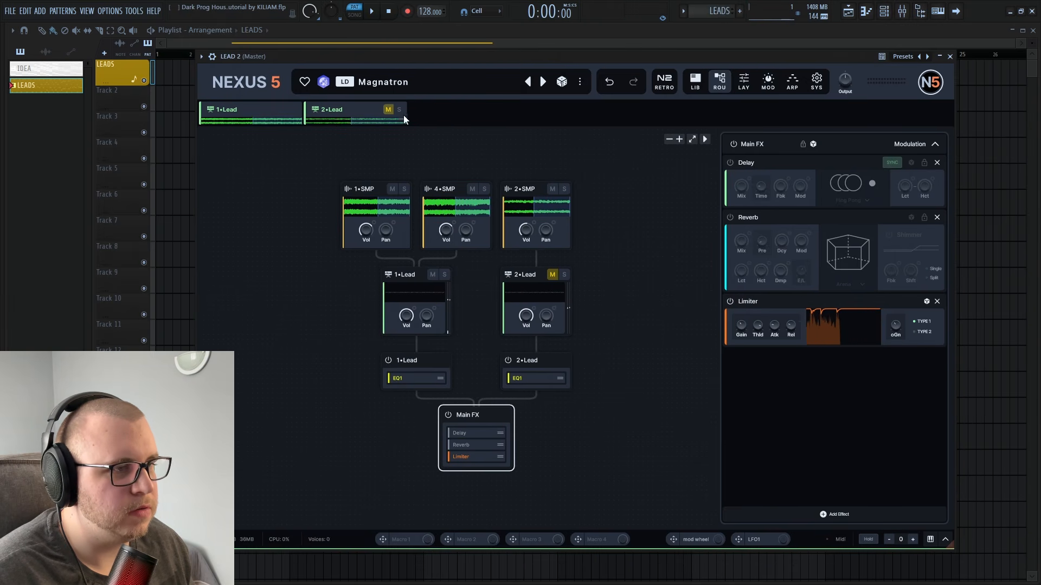
click(695, 81)
Clone the LEAD 2 channel and rename the clone as LEAD 3.
click(418, 279)
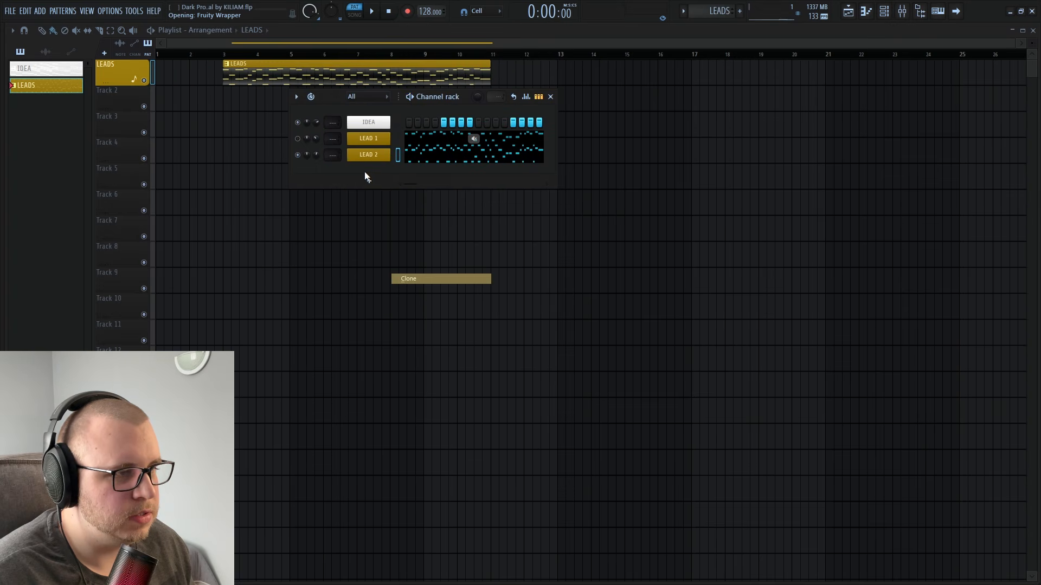
right_click(366, 172)
click(415, 195)
text(LEAD 3)
key(Return)
Play the pattern with LEAD 3 and inspect its Dark Cellos preset in Nexus.
key(space)
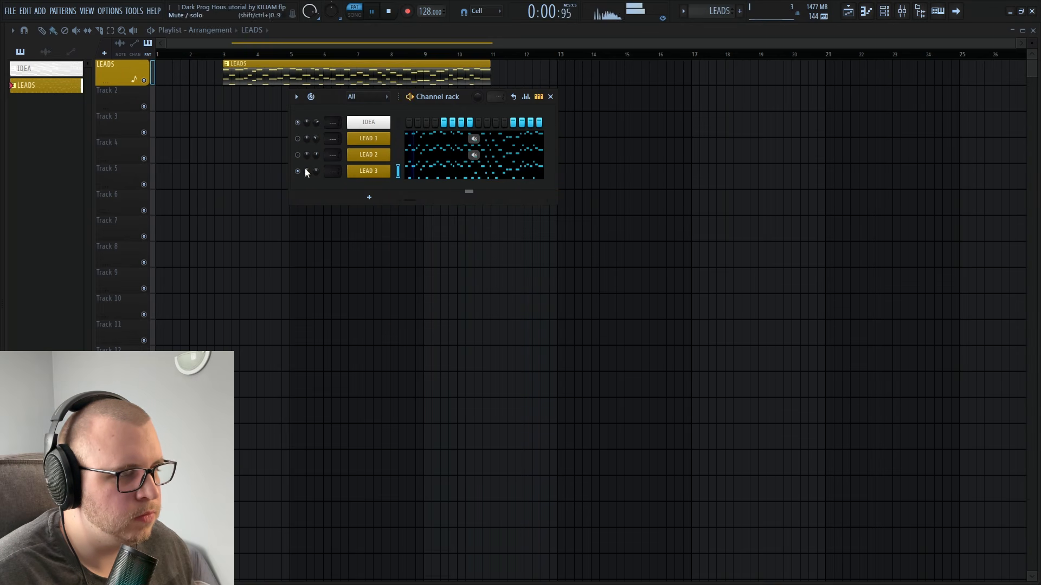
click(381, 173)
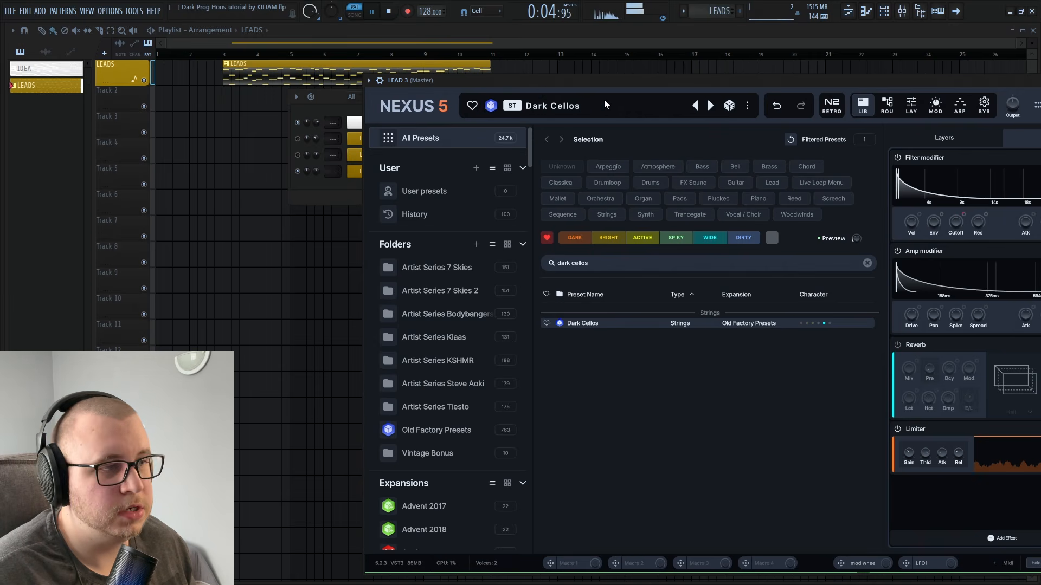
drag(578, 79, 558, 77)
key(Escape)
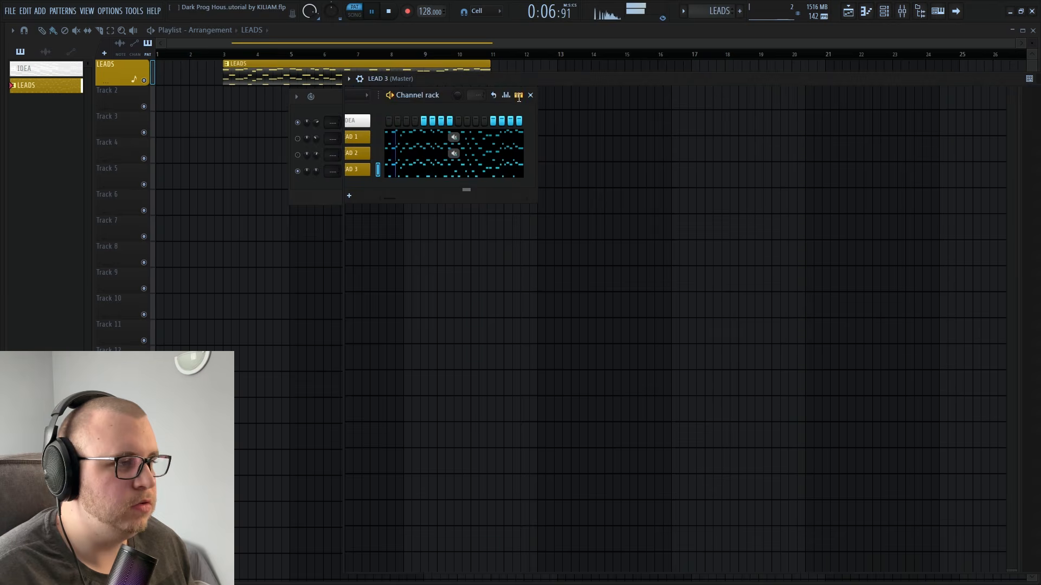
key(space)
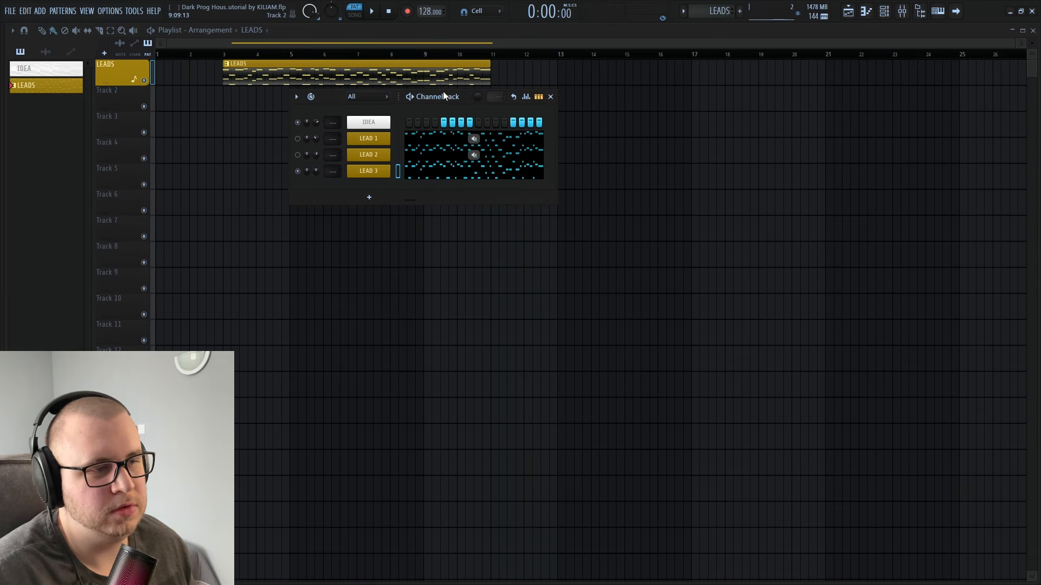
Clone the LEAD 3 channel and play the pattern to audition LEAD 4.
right_click(369, 172)
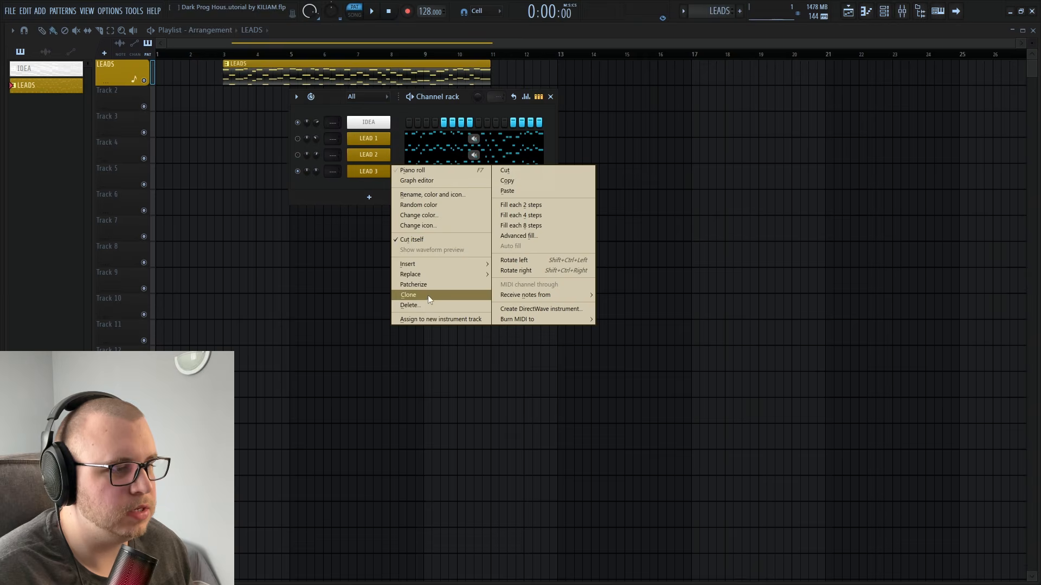
click(412, 304)
key(space)
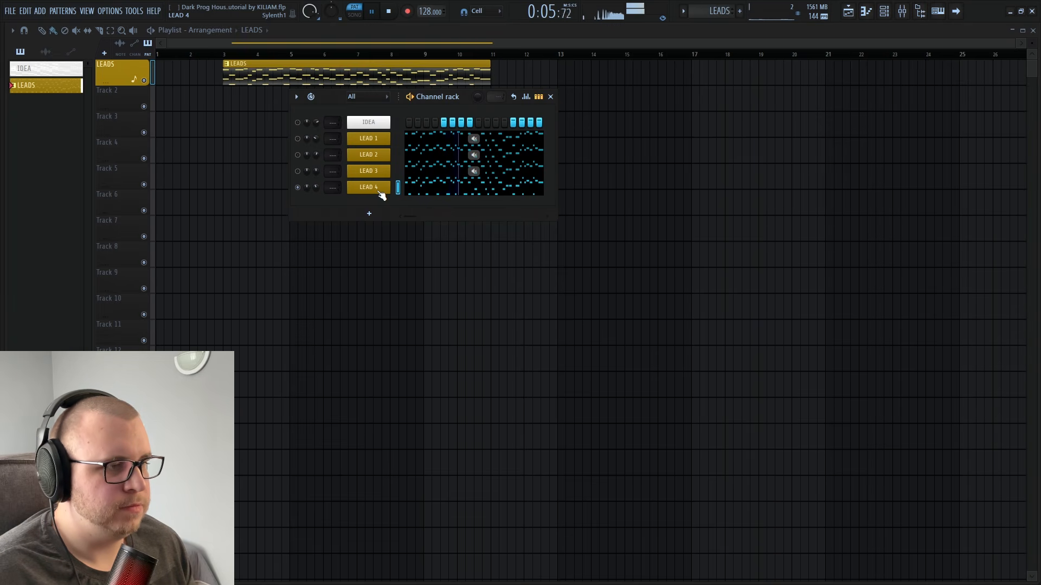
key(space)
Clone the LEAD 4 channel and rename the clone as LEAD 5.
right_click(298, 187)
key(alt+c)
right_click(367, 207)
click(413, 228)
drag(362, 217, 337, 220)
text(5)
key(Return)
Paste the copied melody into LEAD 5 and solo the channel to audition its Sylenth1 sound.
right_click(378, 209)
click(515, 224)
right_click(304, 205)
right_click(298, 204)
click(371, 205)
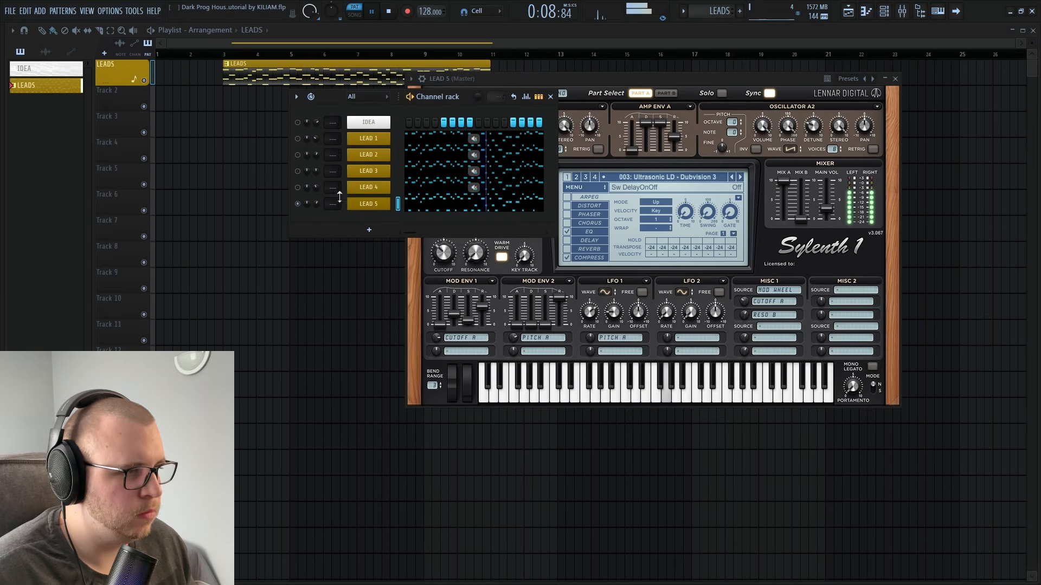
Unmute the earlier lead channels and adjust the channel volume of LEAD 5 against them.
click(298, 171)
click(298, 155)
click(298, 139)
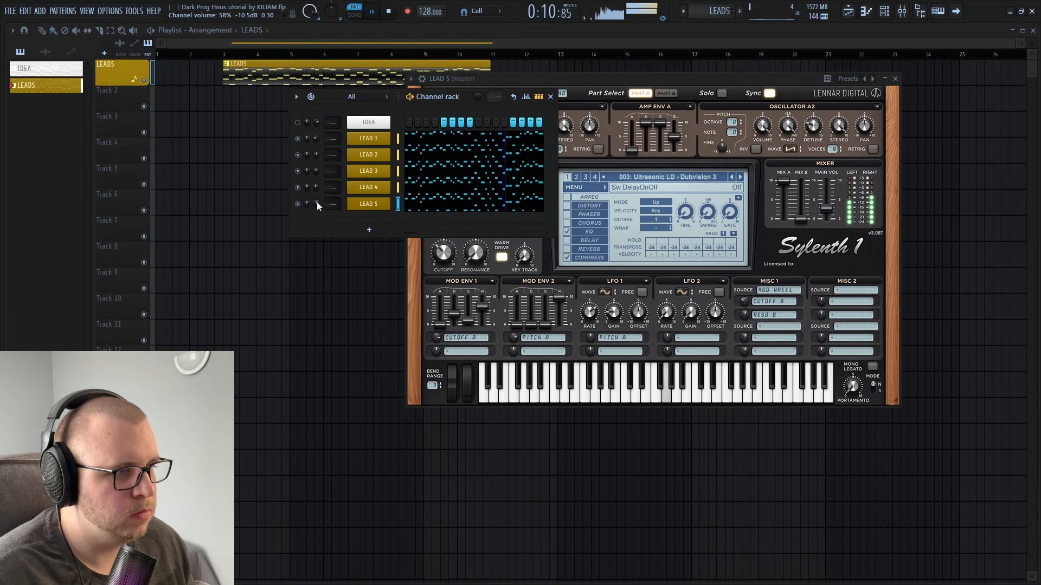
drag(315, 204, 315, 200)
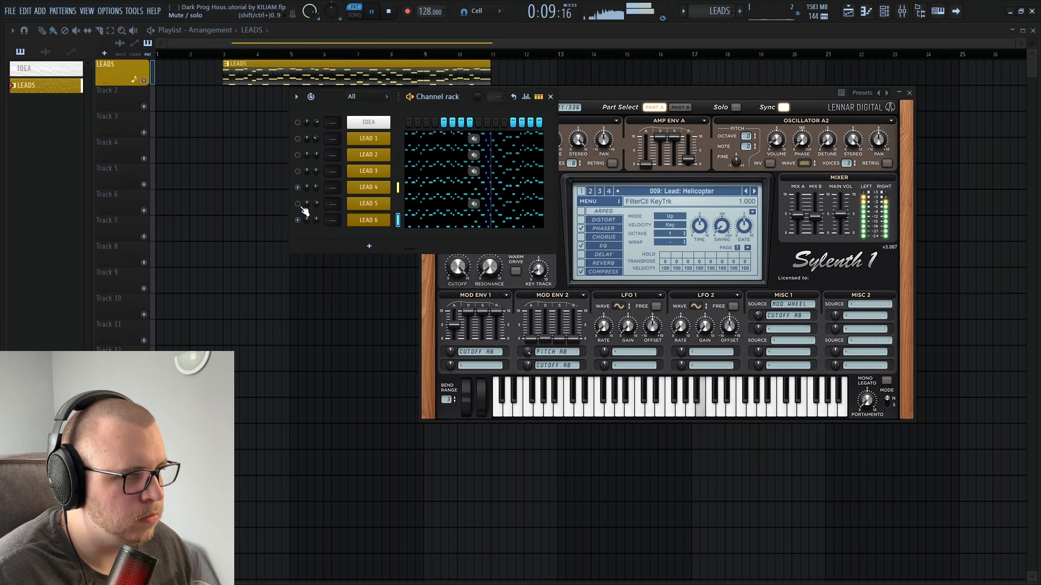
Unmute the remaining leads to audition them together with LEAD 6, and close the Sylenth1 window.
click(297, 203)
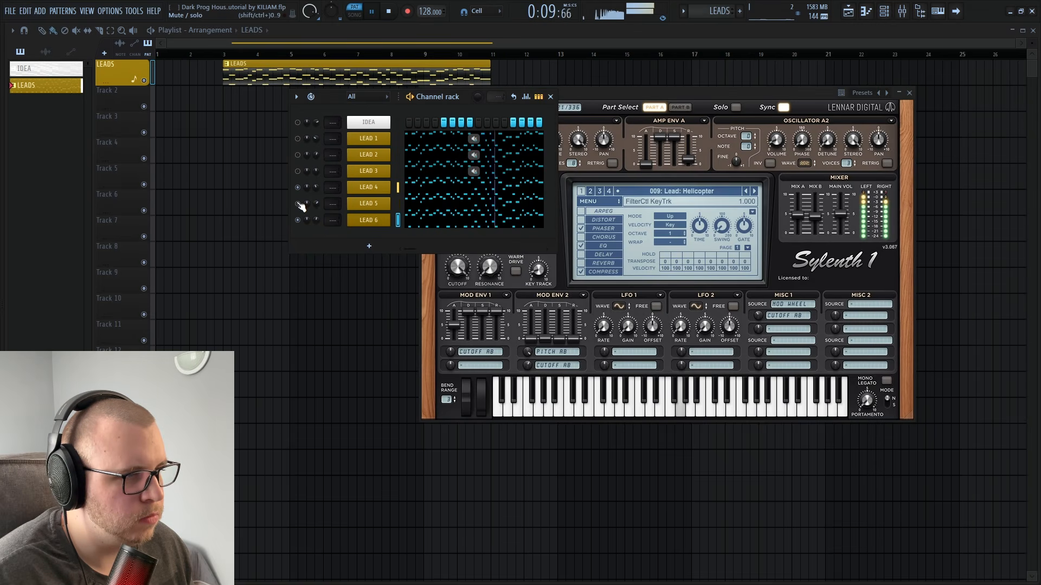
click(297, 155)
click(297, 139)
click(909, 93)
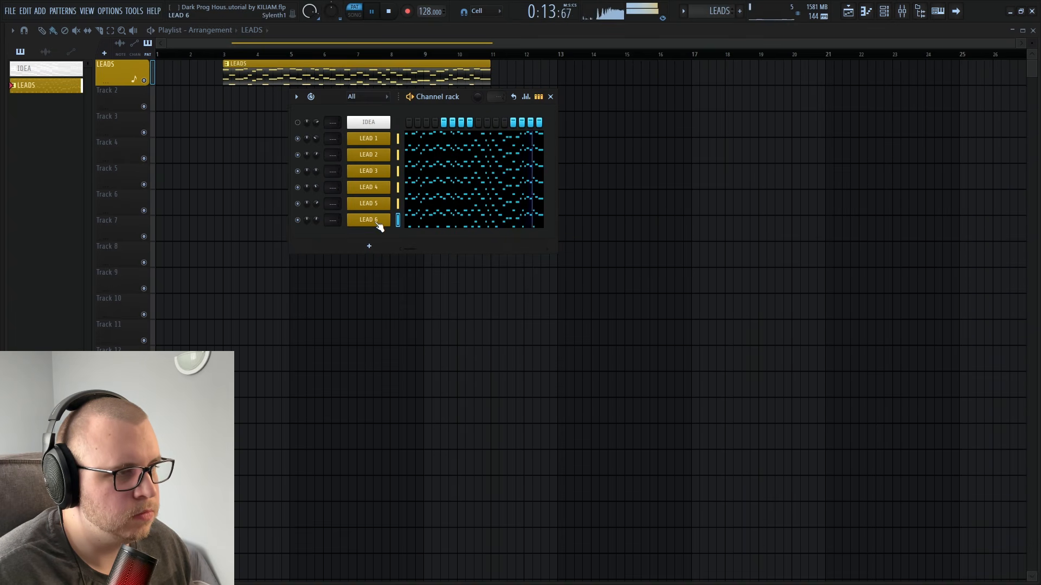
key(space)
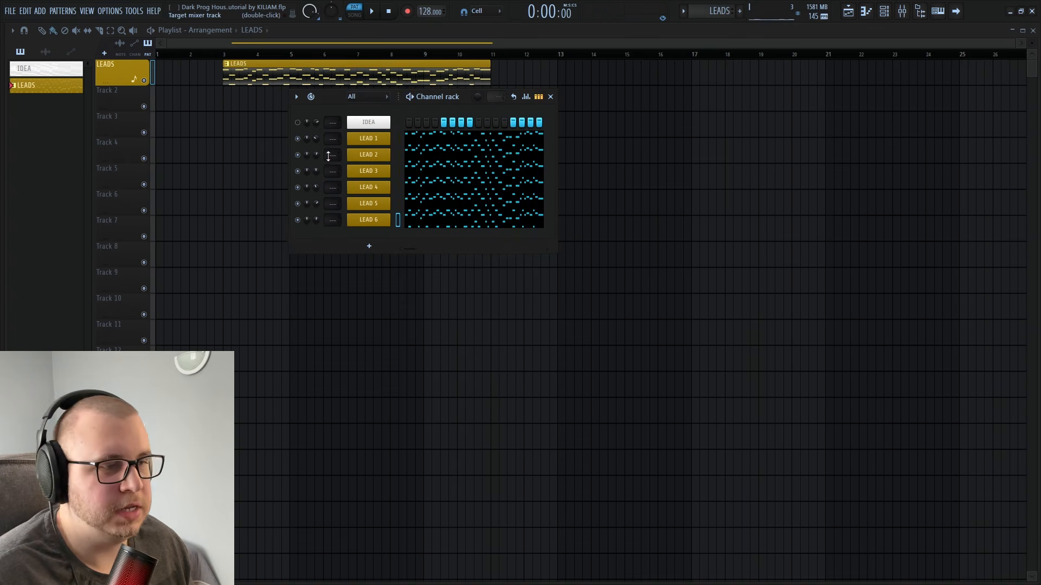
Clone the LEAD 6 channel and rename the clone as LEAD 7.
drag(317, 155, 319, 157)
key(alt+c)
right_click(371, 234)
click(379, 260)
drag(366, 245, 345, 245)
text(7)
key(Return)
Paste the copied melody into LEAD 7 and open the channel's plugin window.
right_click(384, 237)
click(504, 256)
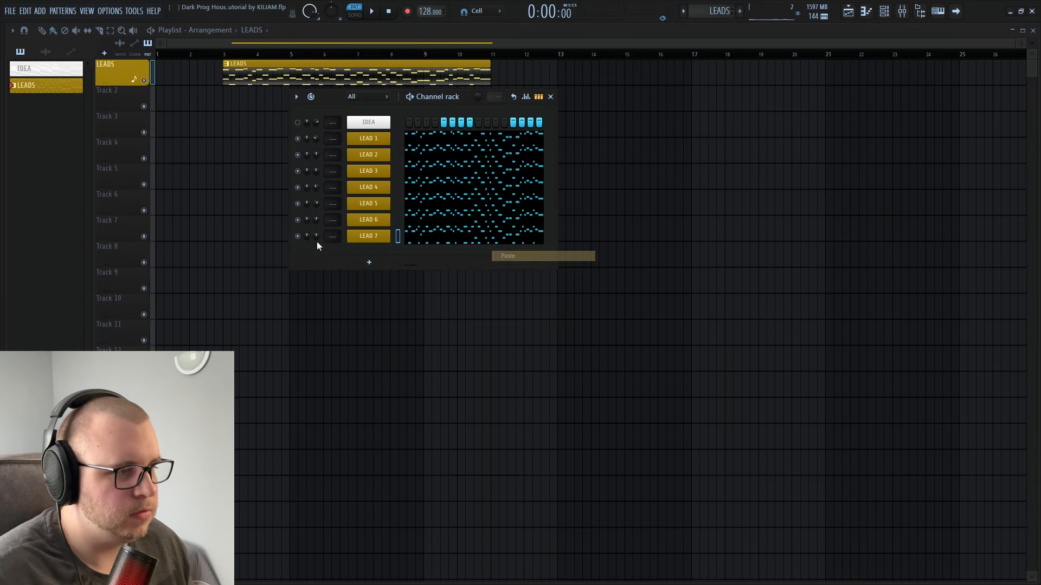
click(369, 236)
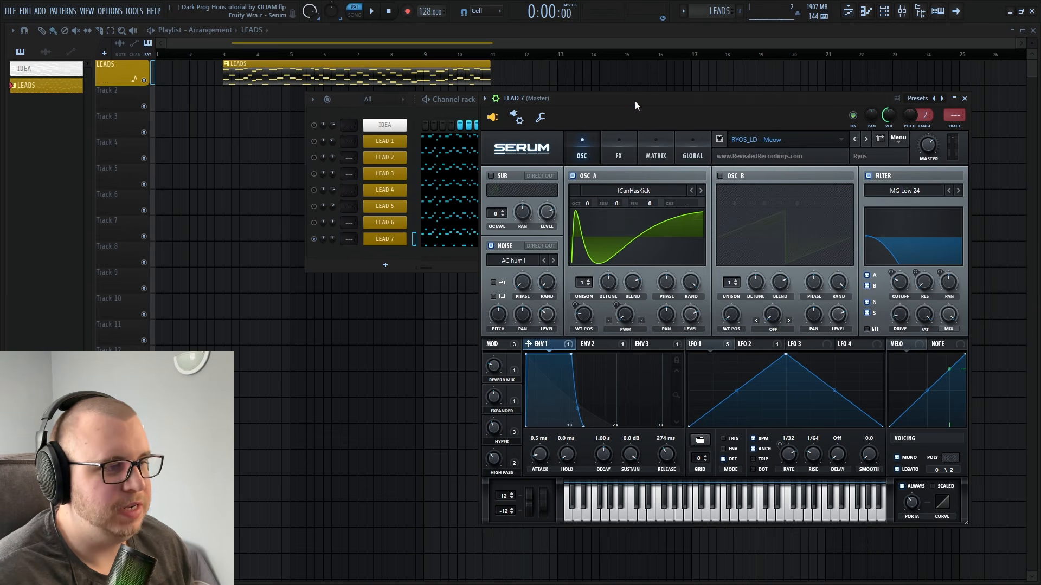
Audition LEAD 7 alone, unmute LEAD 1 to LEAD 6, and compare the stack with and without LEAD 7.
key(space)
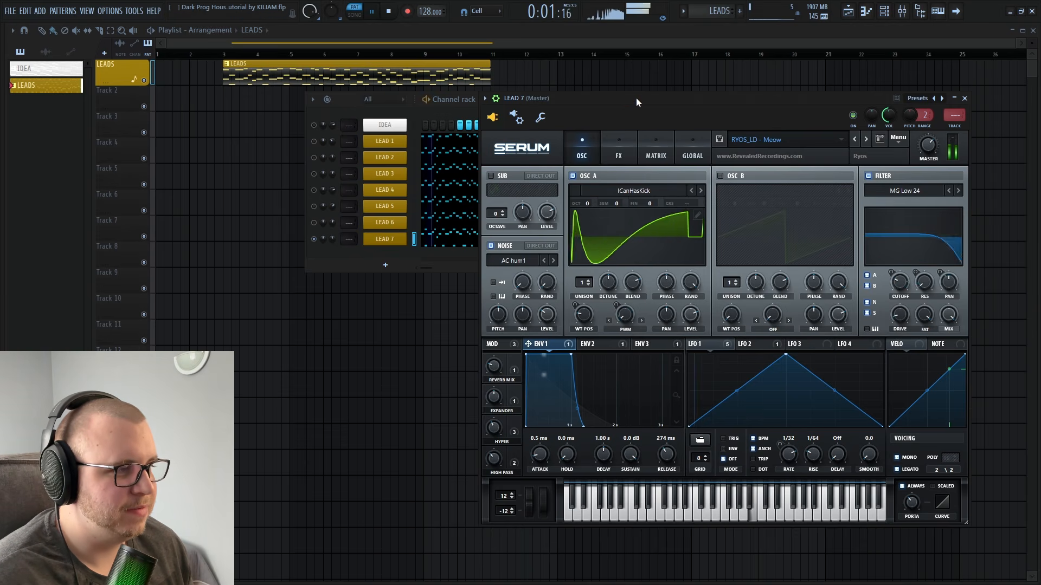
key(space)
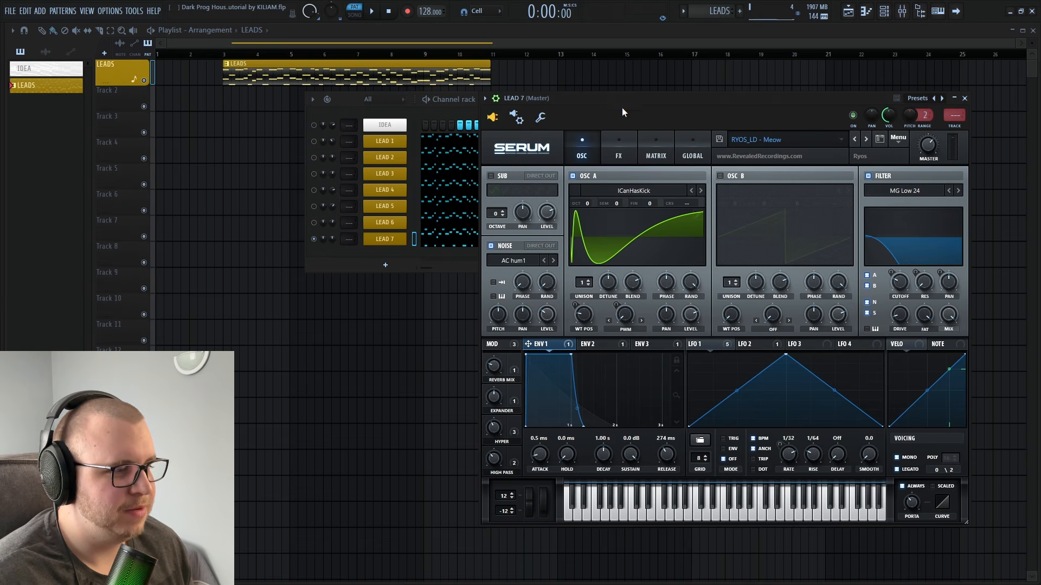
click(314, 222)
click(314, 207)
click(314, 190)
click(314, 174)
click(314, 158)
click(314, 142)
key(space)
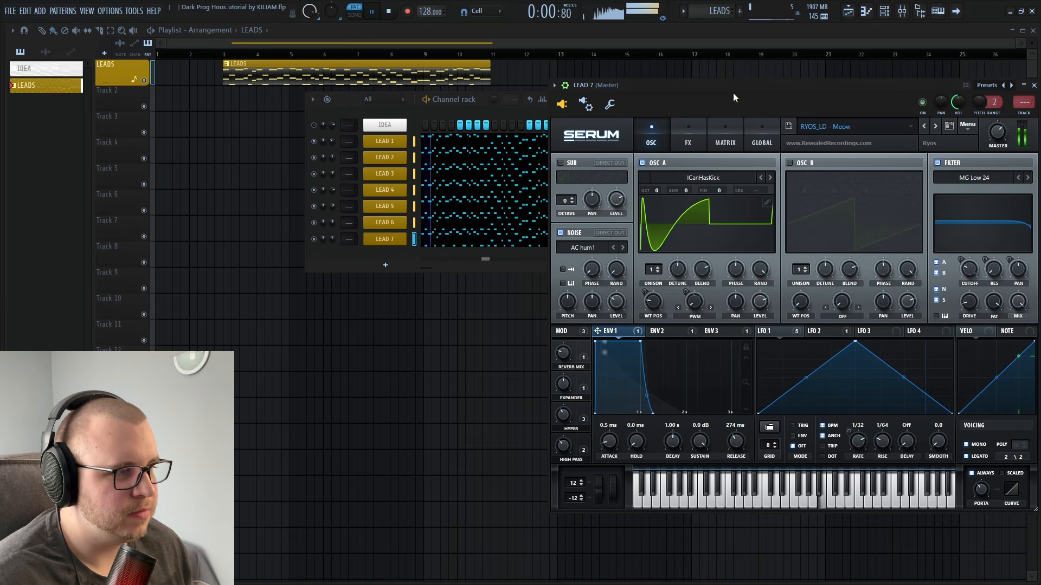
click(314, 239)
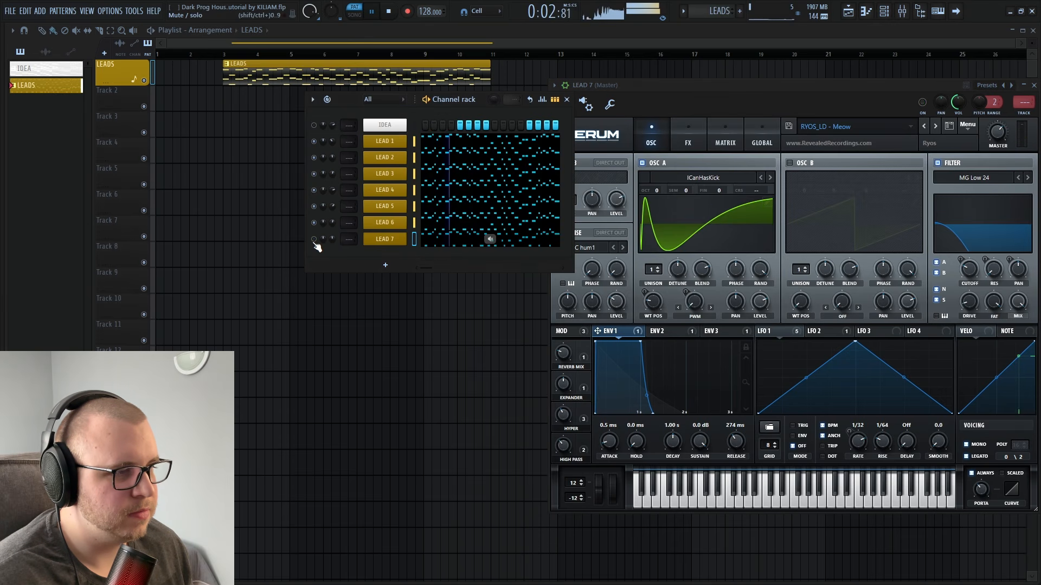
Clone the LEAD 7 channel and rename the clone as LEAD 8.
right_click(387, 256)
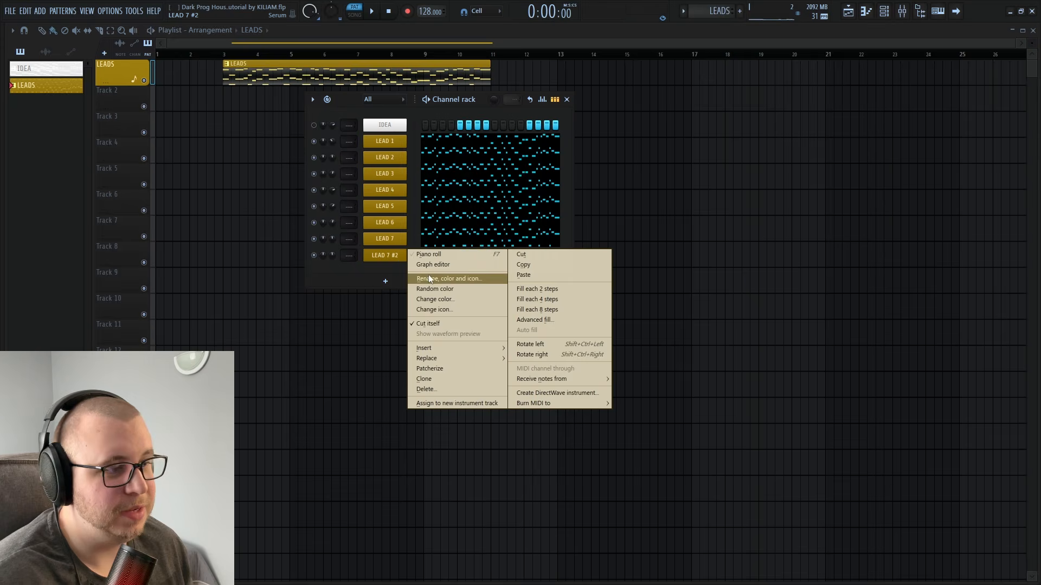
click(429, 277)
drag(377, 271, 353, 274)
text(7)
key(BackSpace)
text(8)
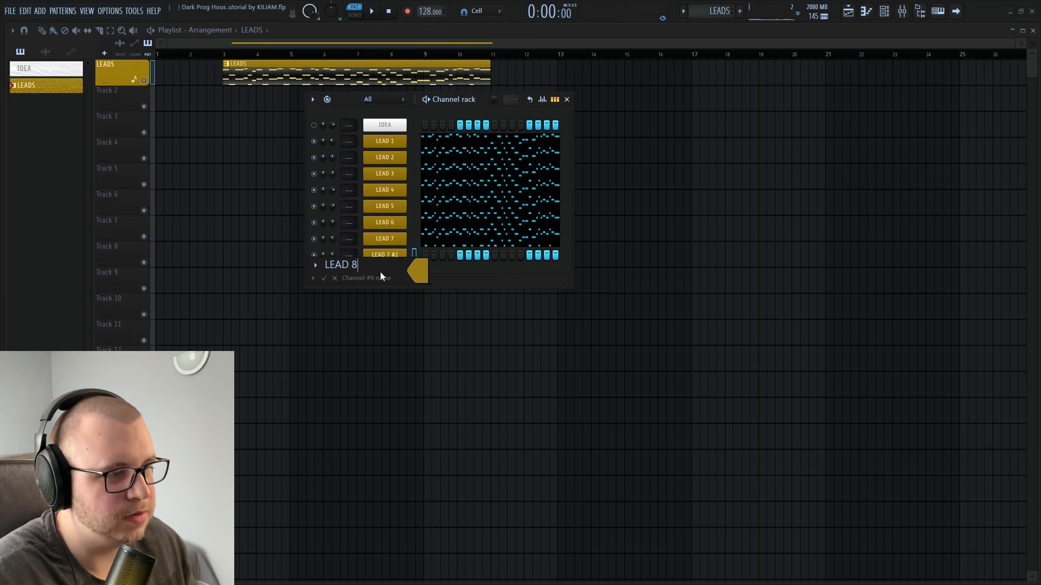
key(Return)
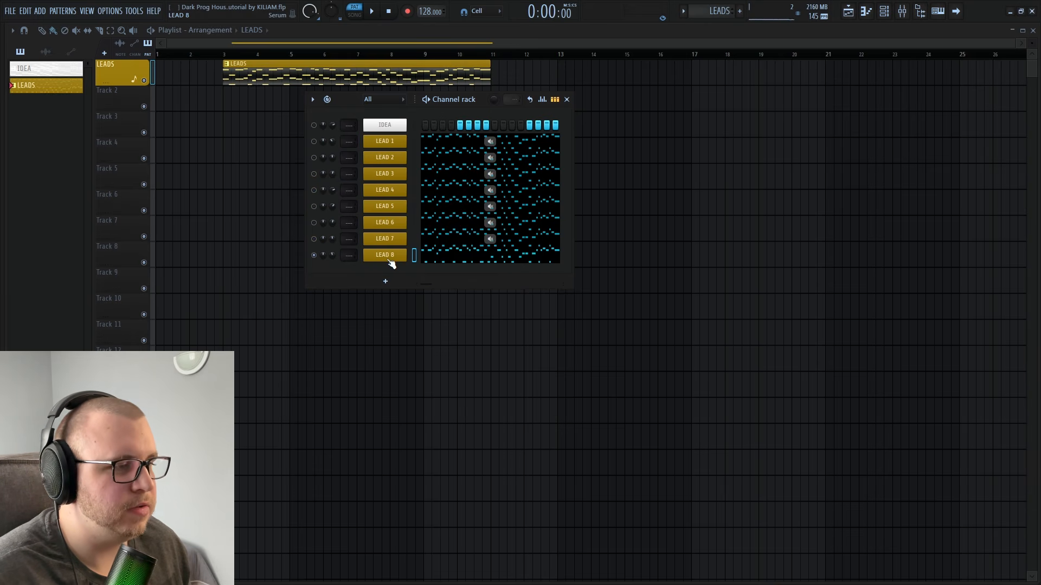
Audition LEAD 8 by itself with its Serum window open, unmute the other channels and close the plugin window.
key(space)
click(389, 262)
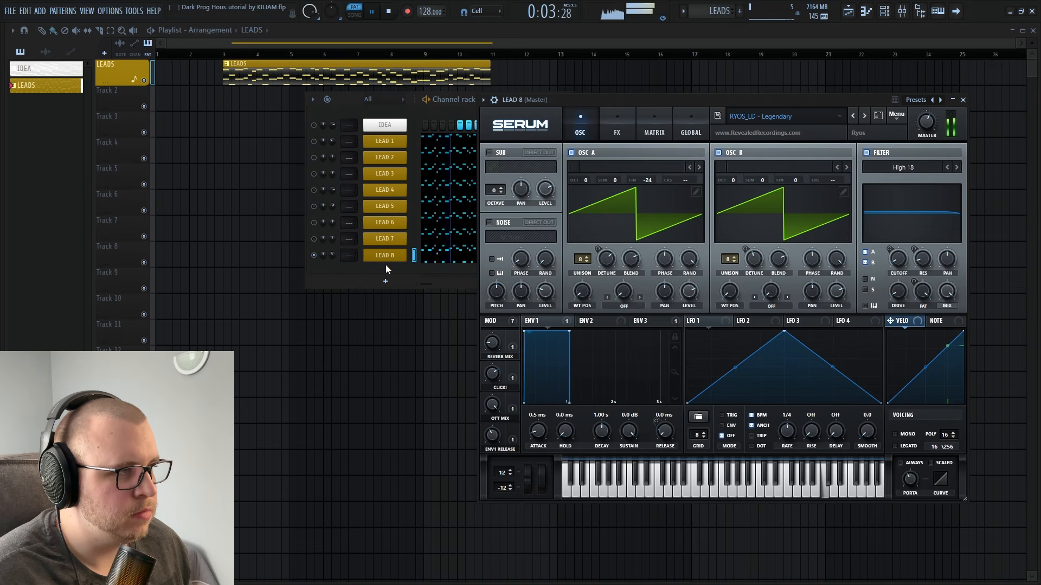
key(space)
click(316, 264)
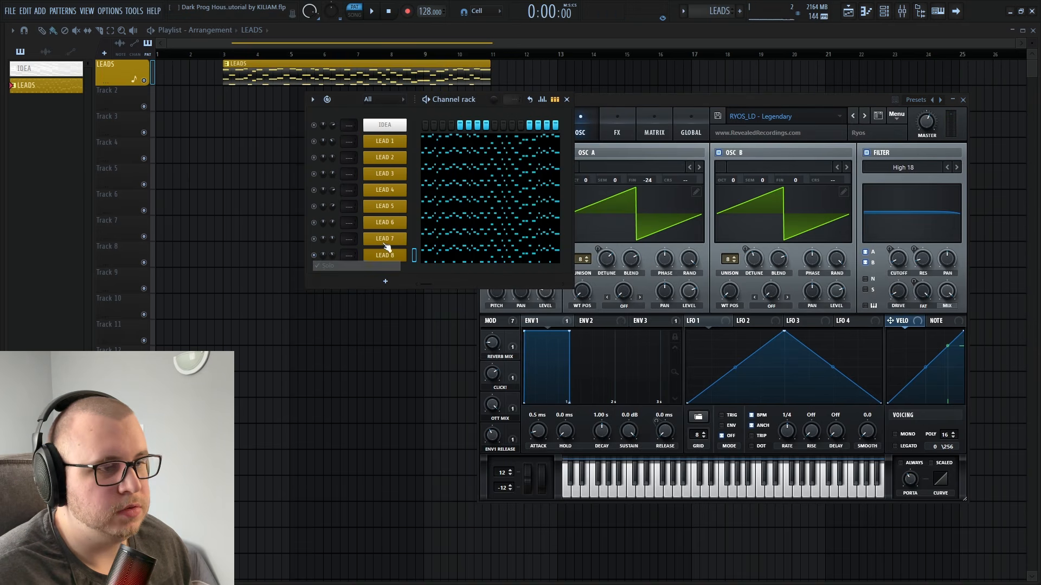
drag(666, 98, 625, 102)
key(Escape)
Route LEAD 1 to LEAD 8 to their own mixer tracks, close the channel rack and increase the number of mixer tracks.
drag(414, 142, 408, 284)
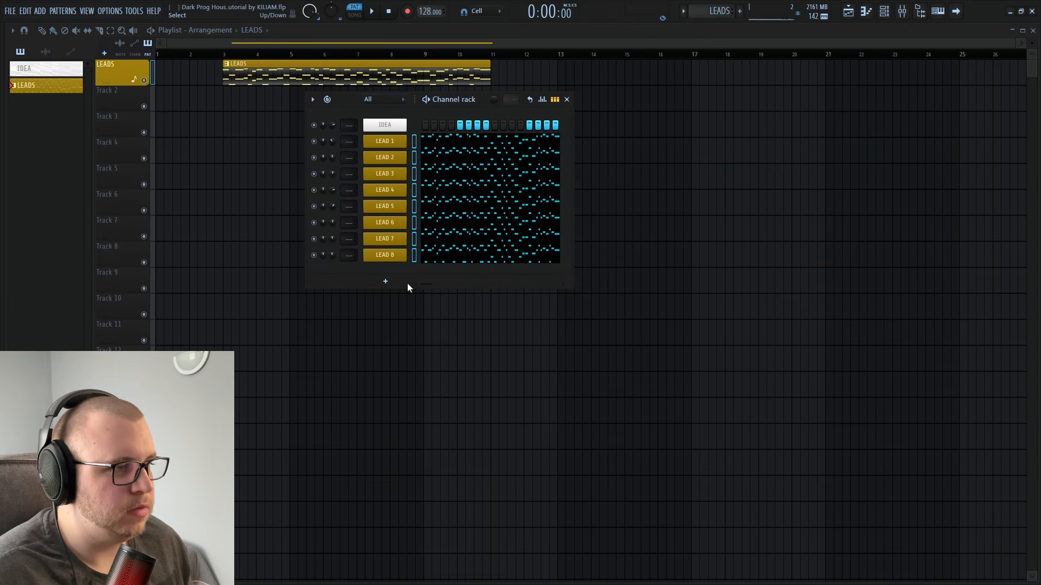
key(ctrl+l)
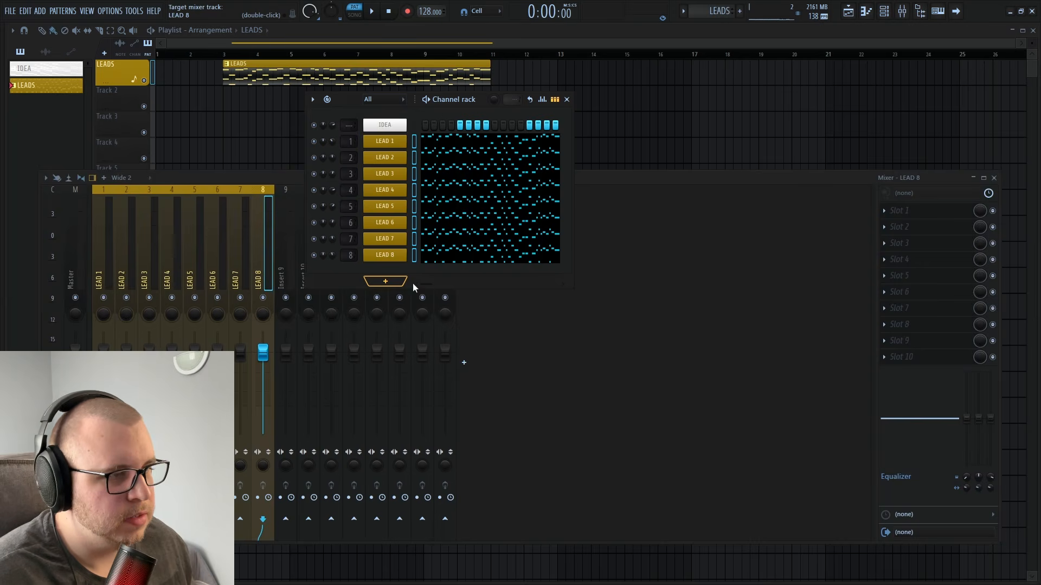
click(566, 99)
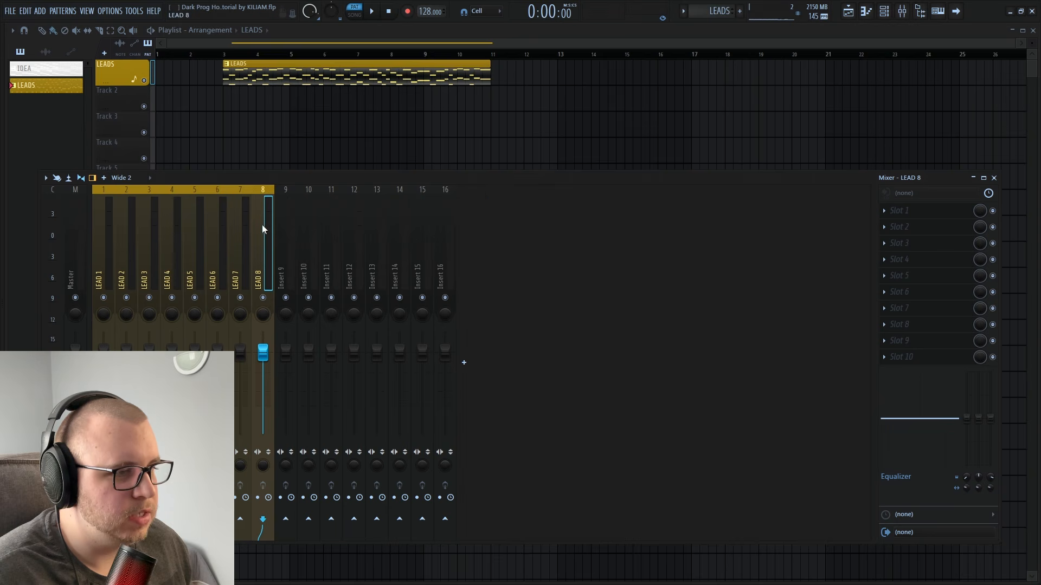
click(463, 362)
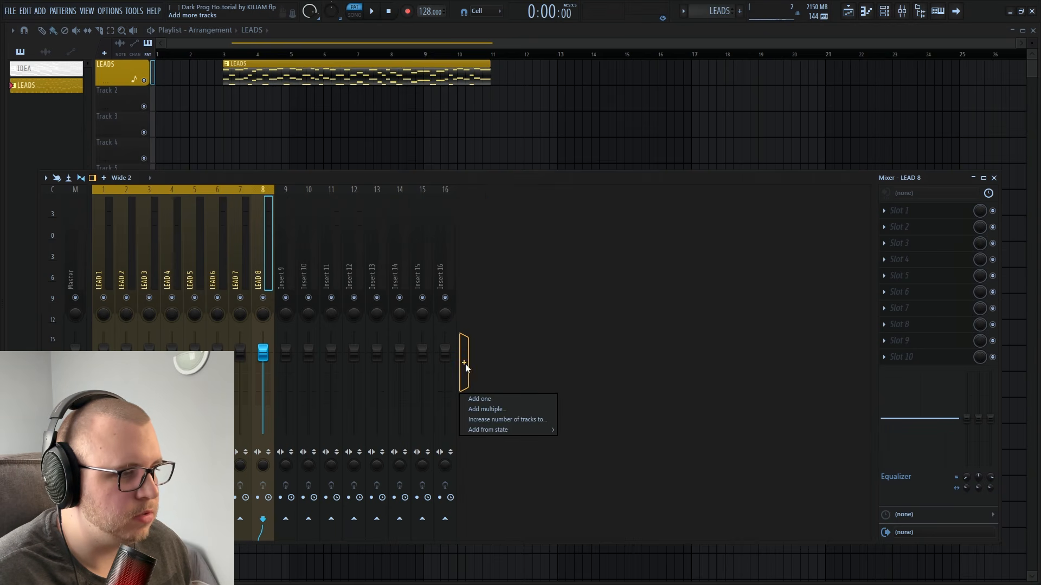
click(480, 421)
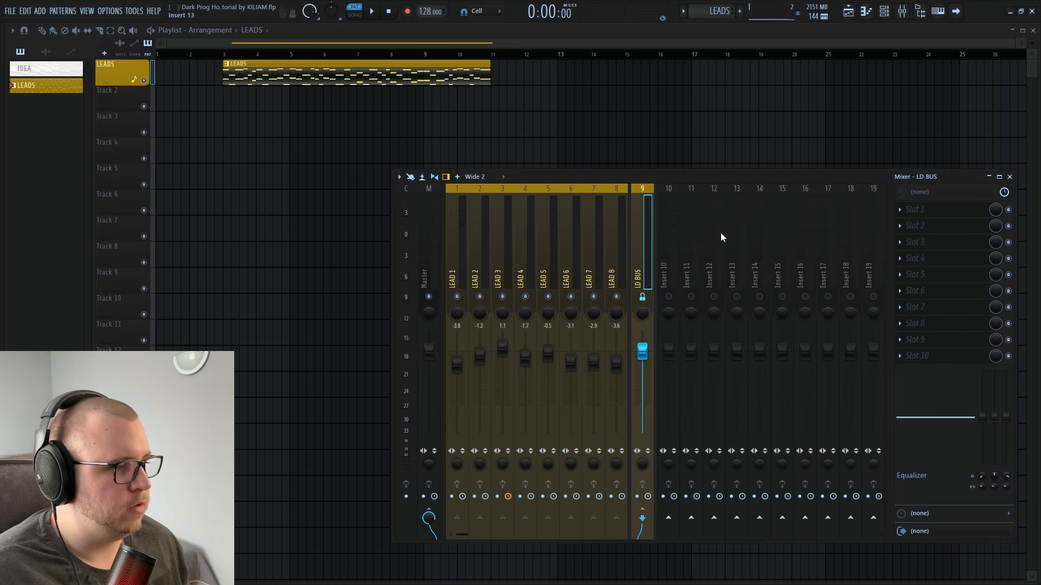
Load Pro-Q 3 into the first effect slot of the LD BUS mixer track.
click(941, 210)
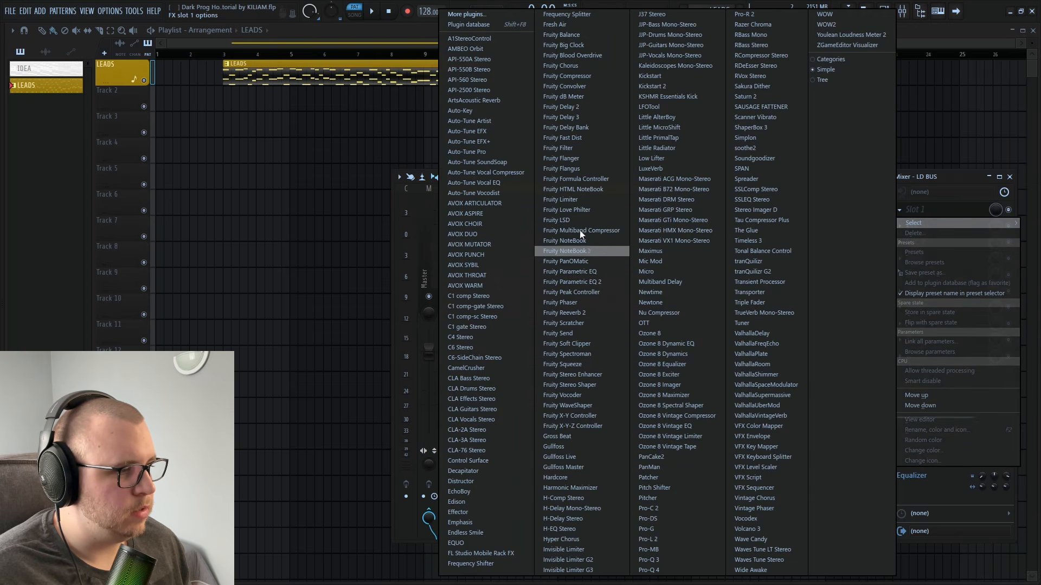
click(668, 561)
drag(214, 138, 506, 144)
Create a 36 dB/oct low cut at about 200 Hz with a Q of 1 in Pro-Q 3, audition it and close the equalizer.
drag(356, 249, 532, 255)
key(space)
alt+shift+click(532, 251)
double_click(533, 223)
text(1)
key(Return)
key(space)
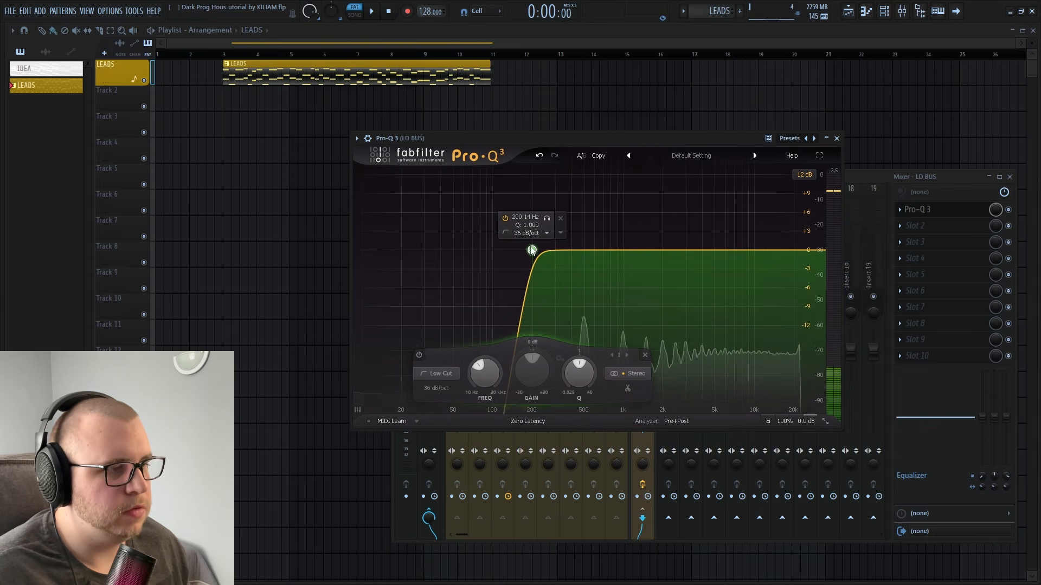
click(836, 138)
Add soothe2 to the second LD BUS slot, load its Harsh synth preset and close the plugin window.
click(764, 149)
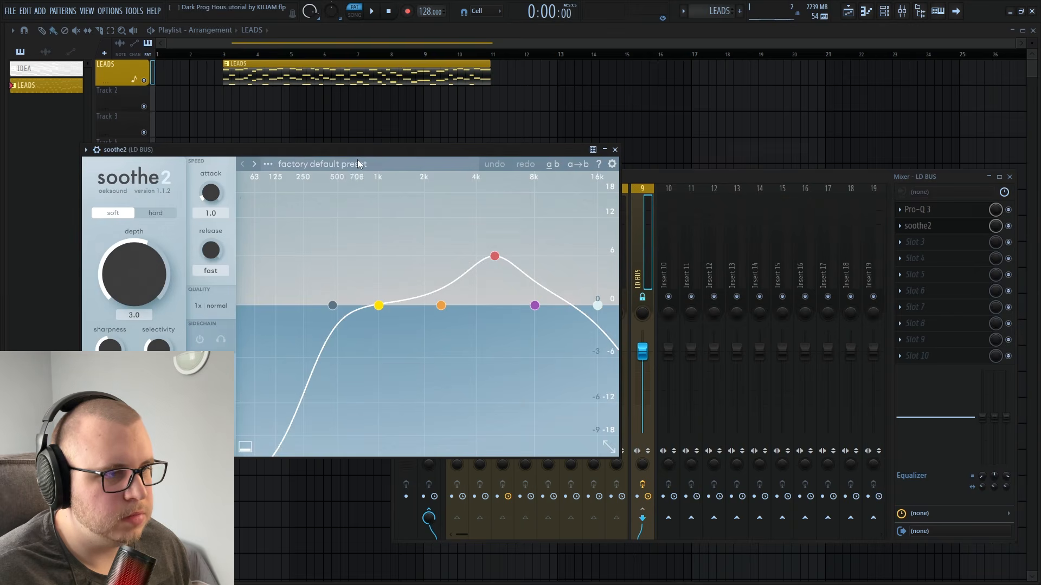
click(355, 164)
scroll(288, 374, down, 1)
click(268, 425)
click(416, 197)
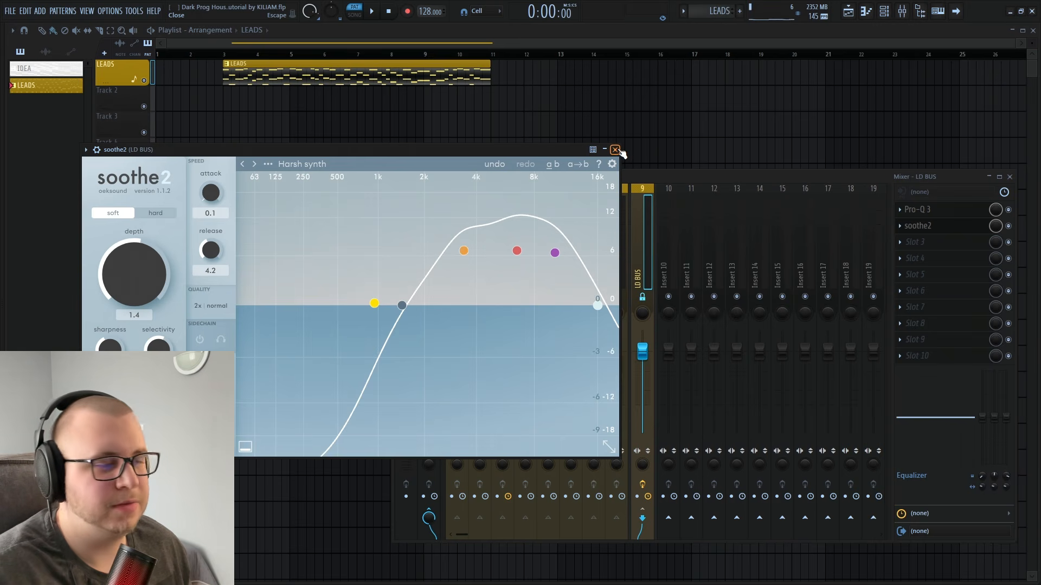
click(616, 150)
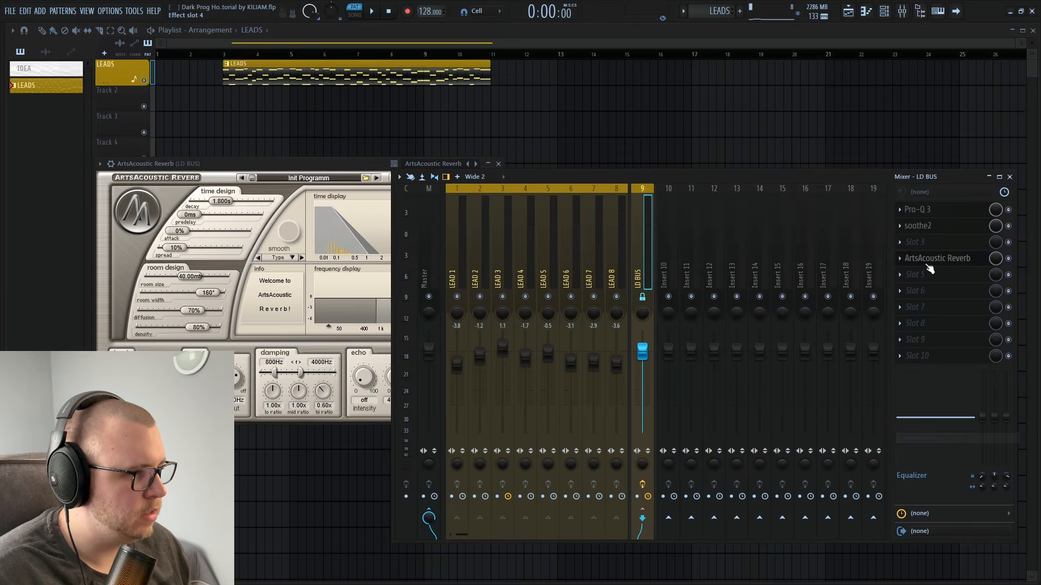
Load the user preset RYOS REVERB 1 in ArtsAcoustic Reverb on LD BUS and audition the leads through it.
click(353, 163)
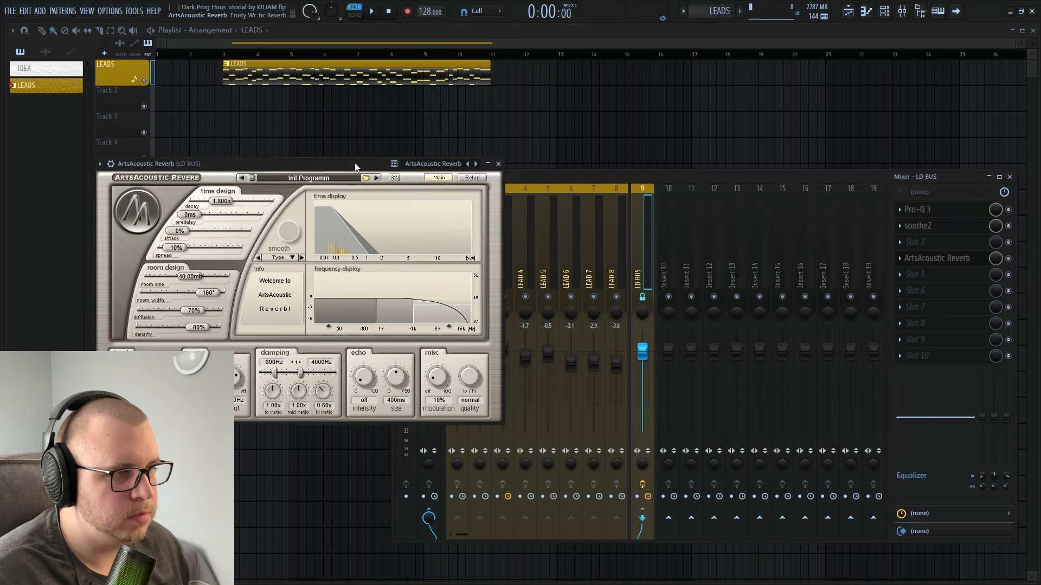
click(366, 178)
mouse_move(412, 252)
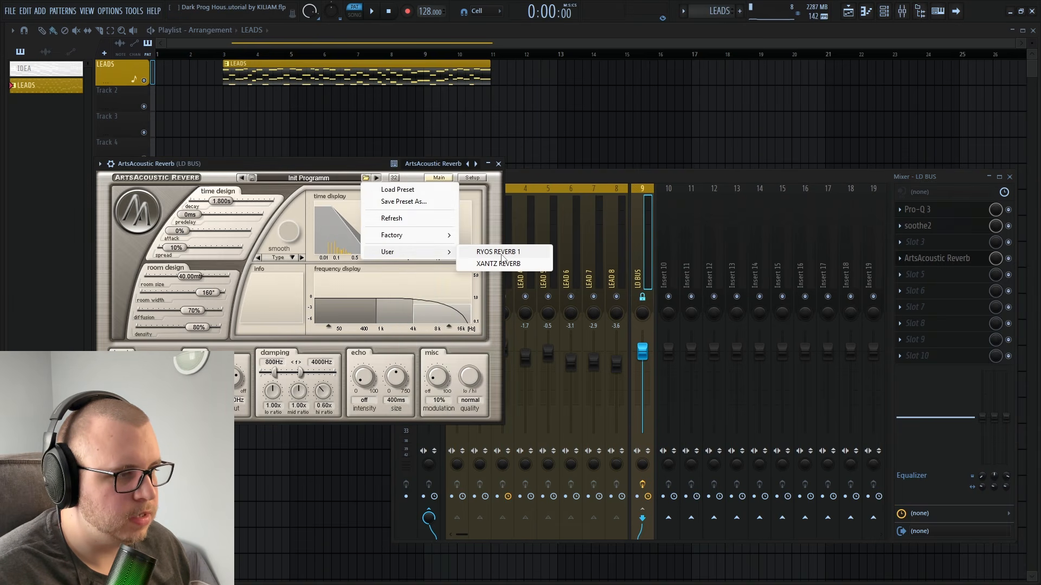
click(498, 252)
drag(339, 161, 404, 126)
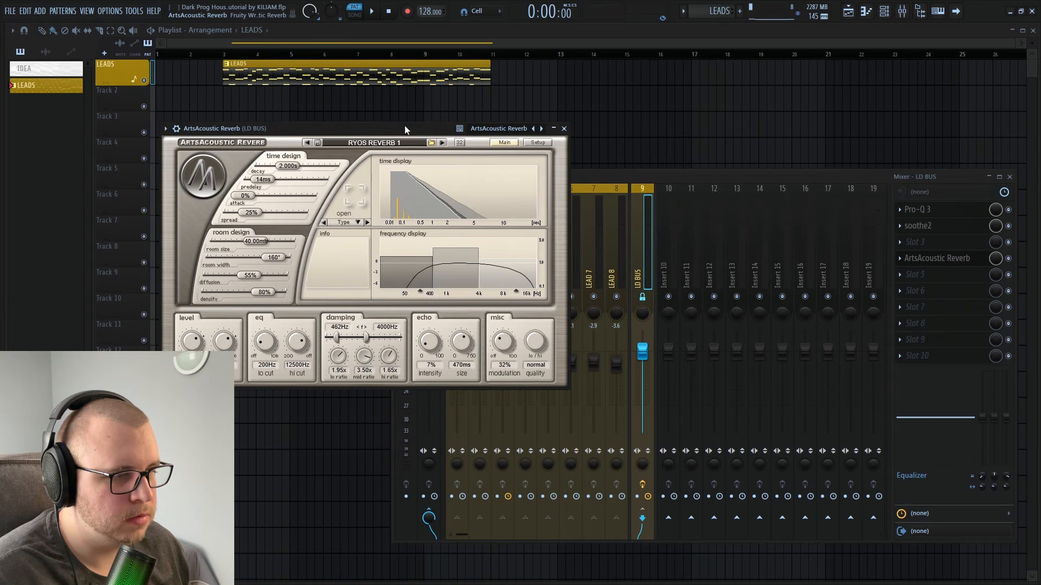
key(space)
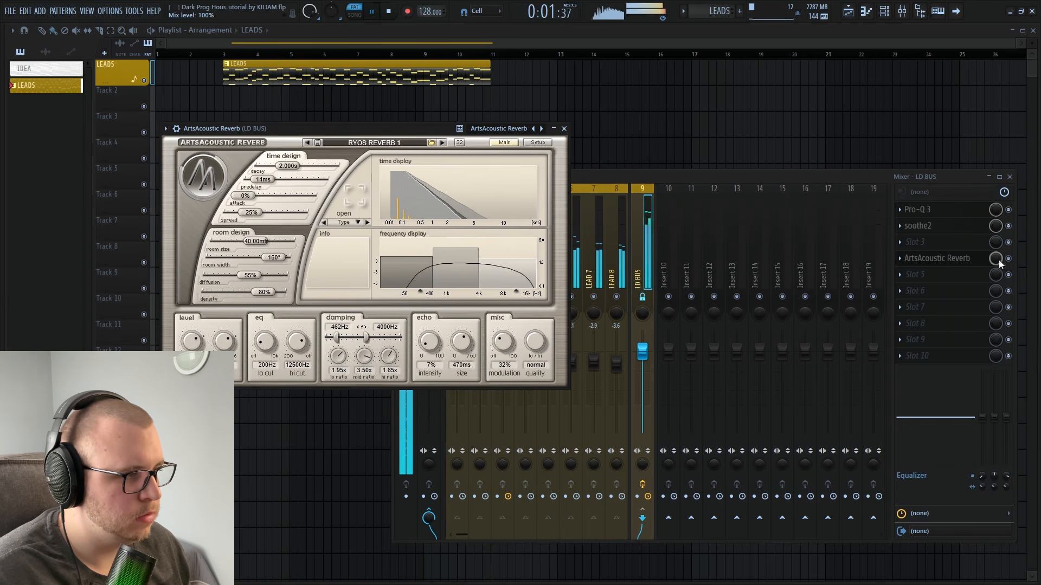
key(space)
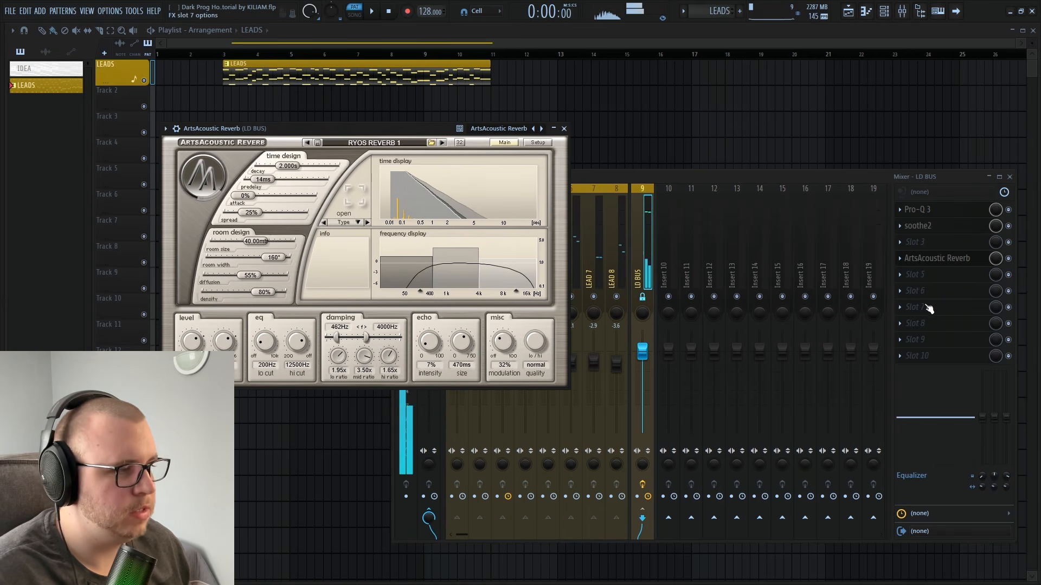
Add Fruity Peak Controller to LD BUS slot 5 and link the reverb's mix level to its Peak output with the 1-Input mapping formula.
click(924, 275)
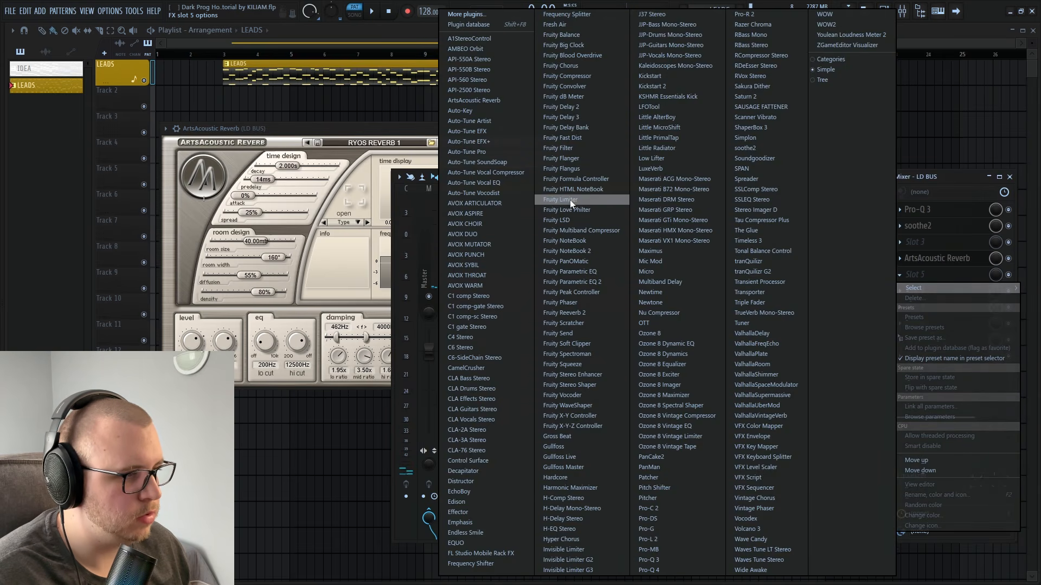
click(575, 292)
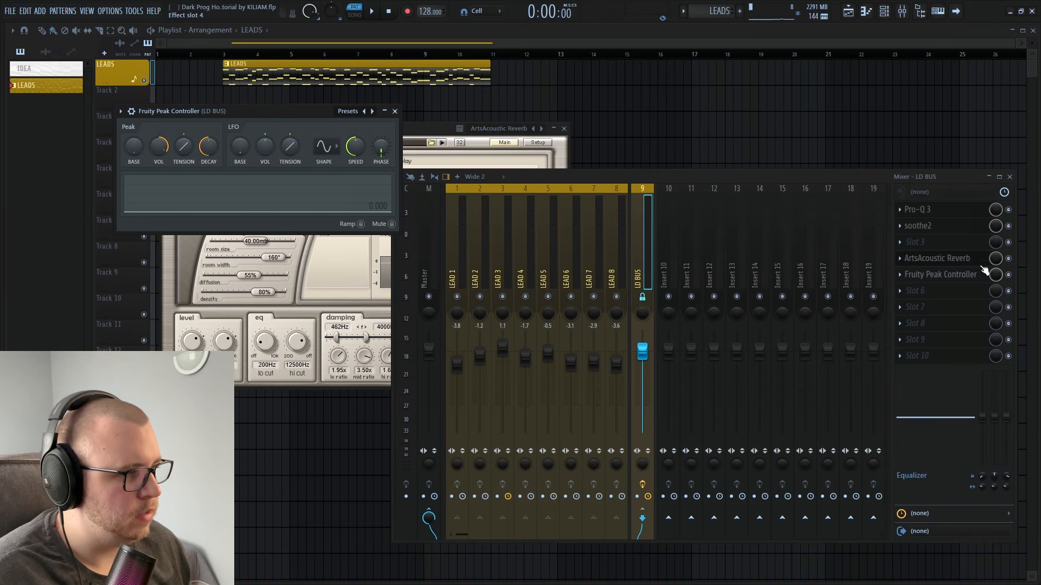
right_click(994, 257)
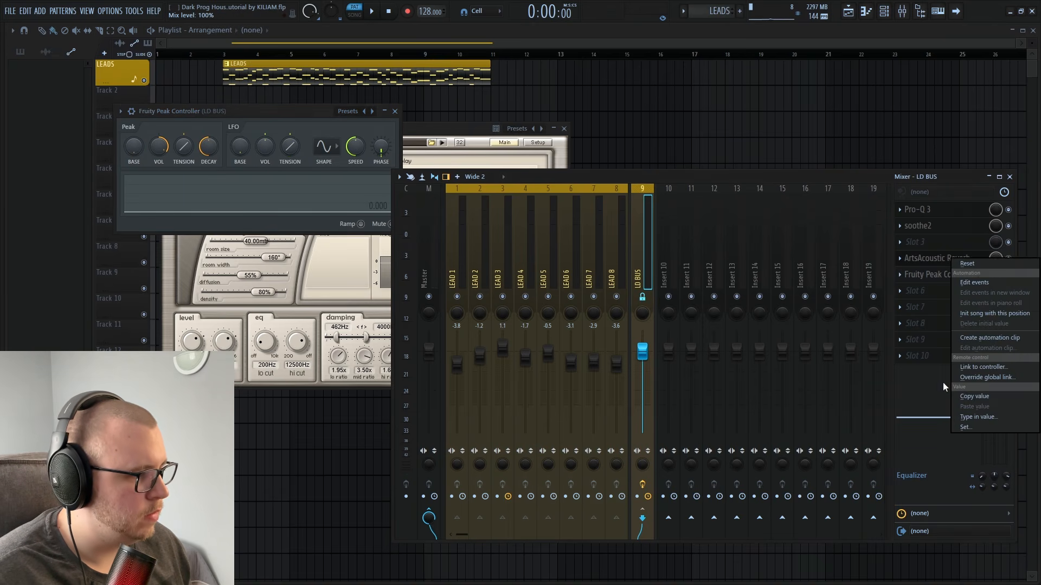
click(968, 368)
click(482, 281)
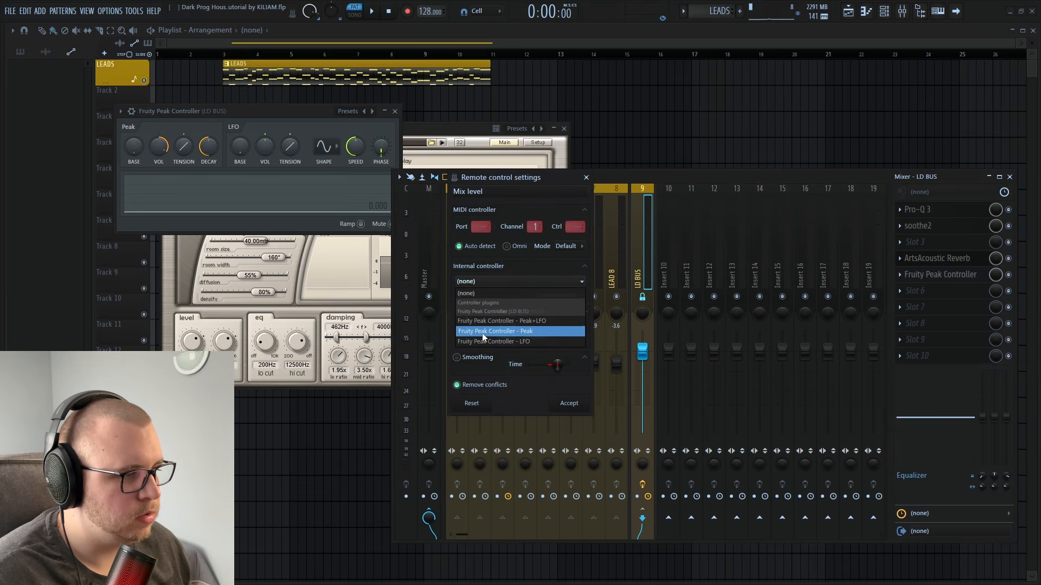
click(482, 331)
click(578, 328)
click(588, 356)
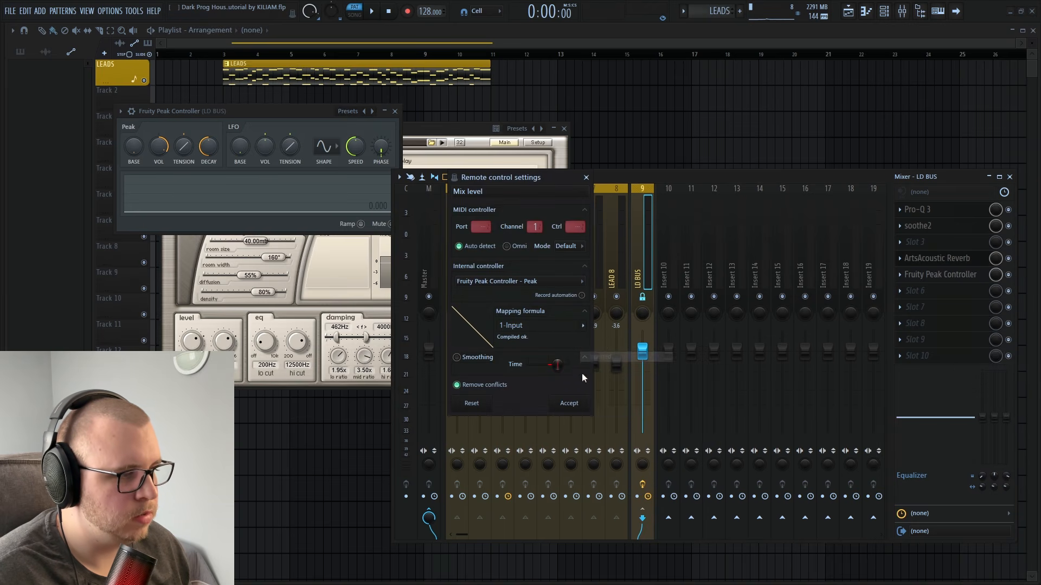
click(568, 404)
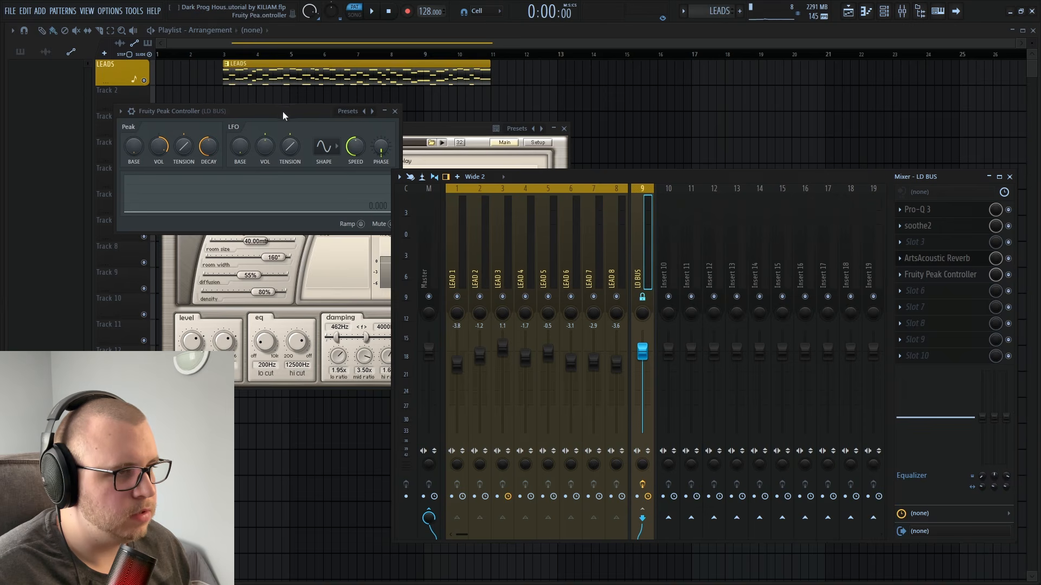
While the leads play, set the reverb's low cut to 650 Hz and the peak controller's Peak base level to 20%.
click(286, 112)
key(space)
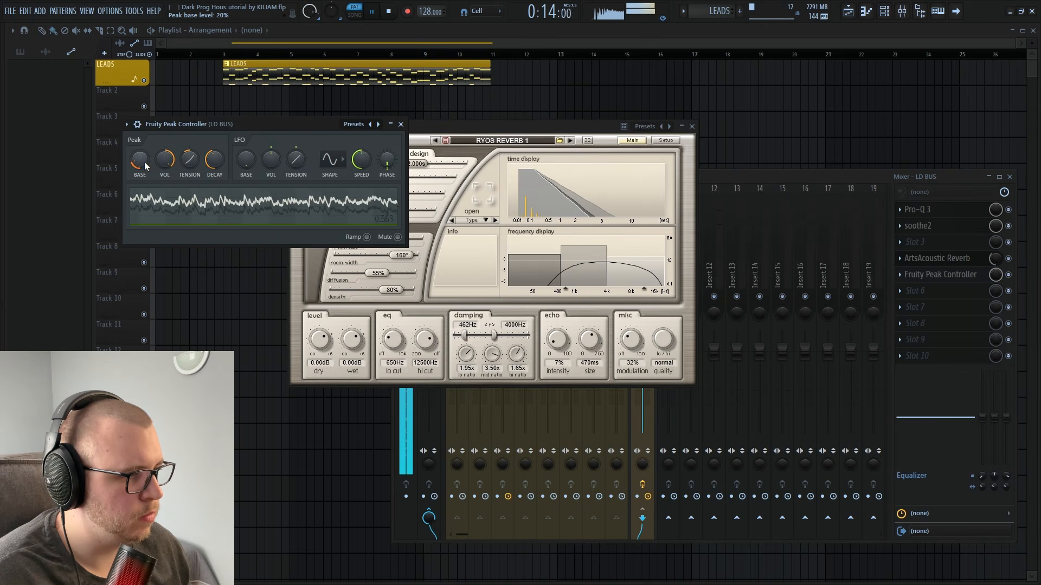
key(space)
drag(489, 130, 441, 128)
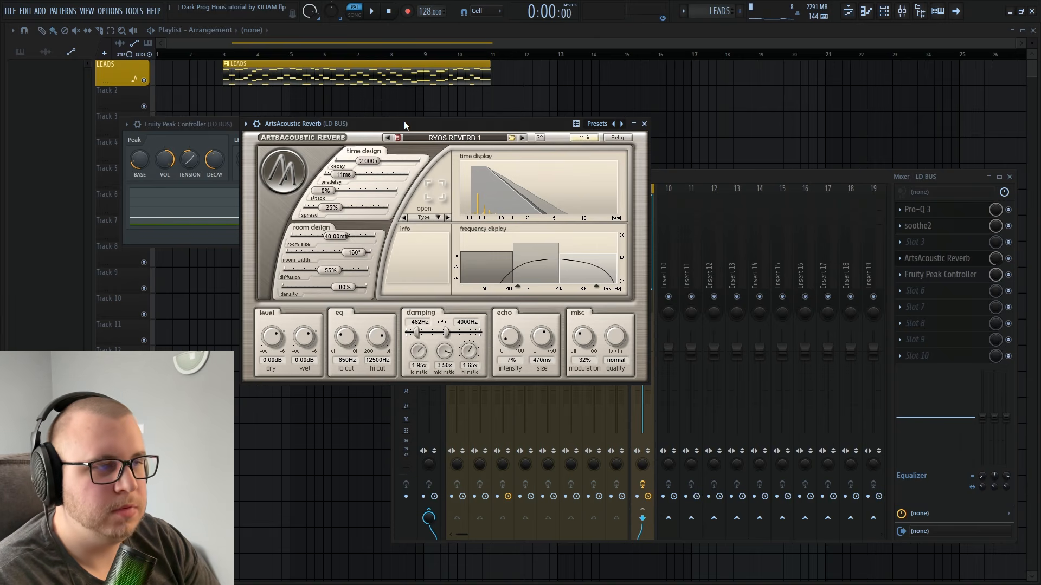
Close all open windows and duplicate the LEADS pattern clip directly after the original in the playlist.
key(F12)
mouse_move(490, 79)
mouse_down()
mouse_move(584, 78)
mouse_move(490, 97)
mouse_up()
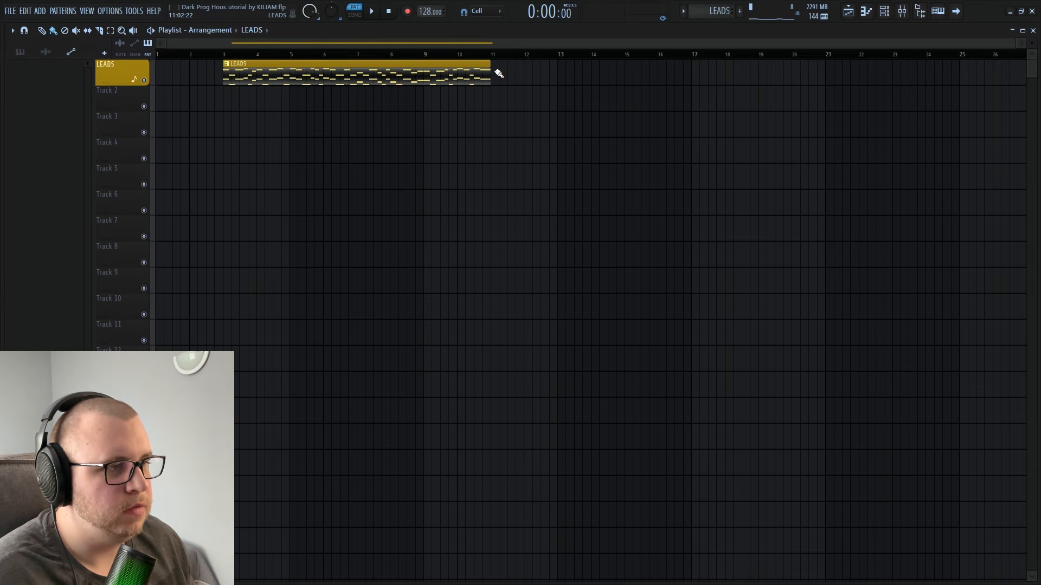
key(ctrl+b)
scroll(461, 220, down, 1)
ctrl+click(456, 223)
drag(1031, 43, 1032, 48)
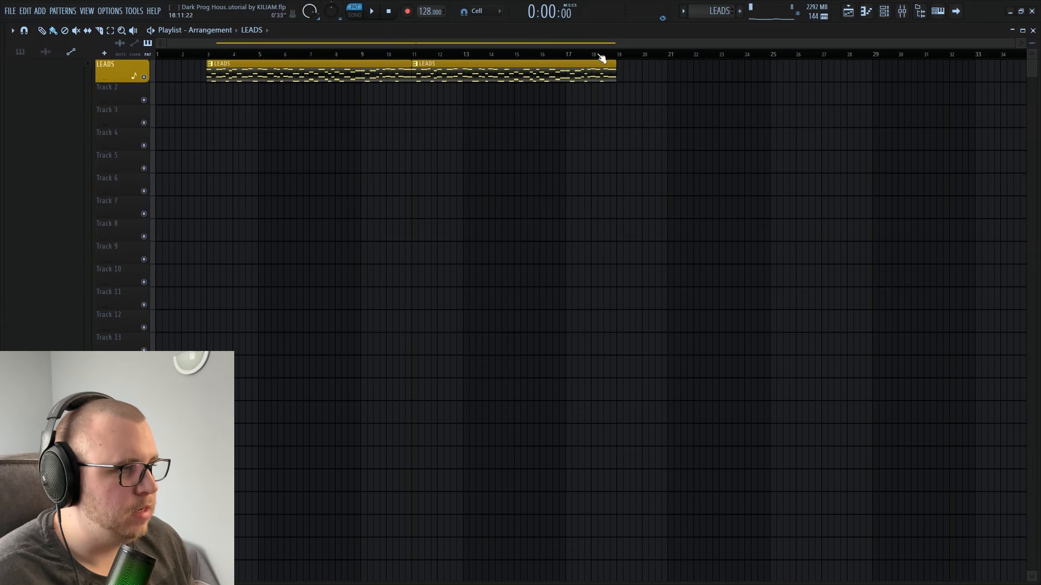
Inspect the ArtsAcoustic Reverb and Fruity Peak Controller settings on LD BUS in the mixer, and close both plugin windows.
click(902, 11)
click(956, 264)
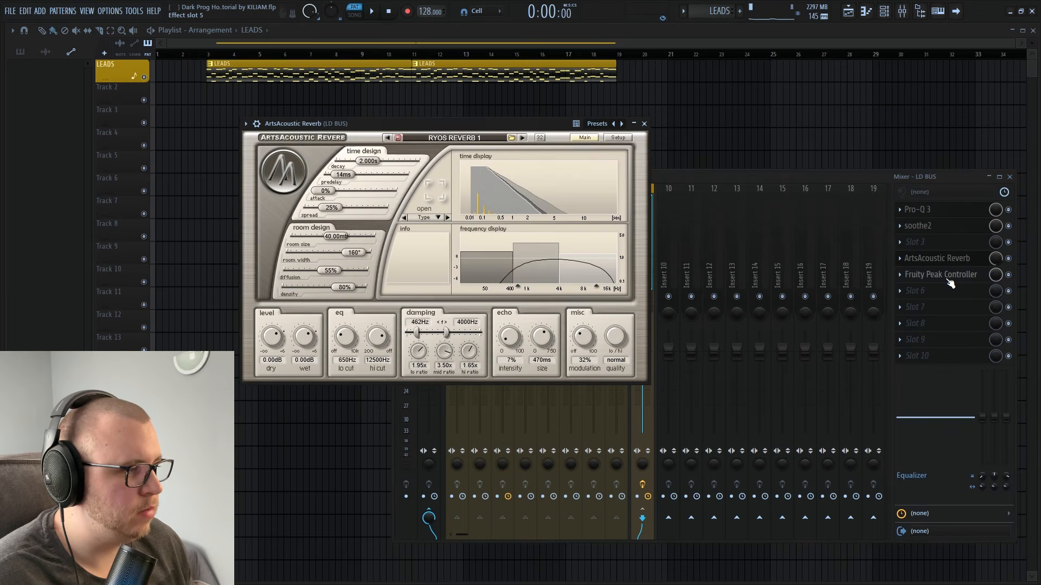
click(948, 274)
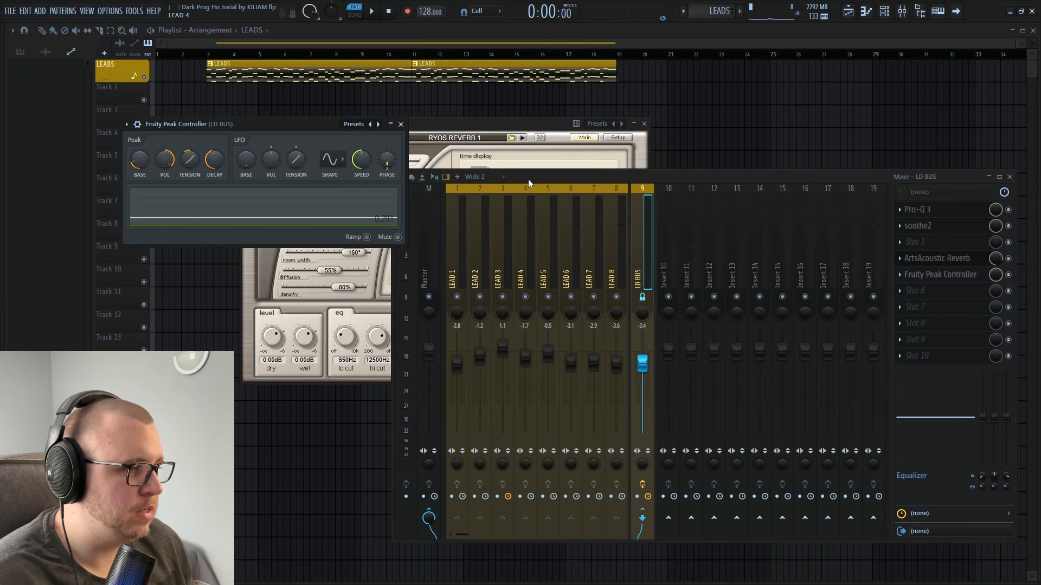
drag(527, 179, 527, 179)
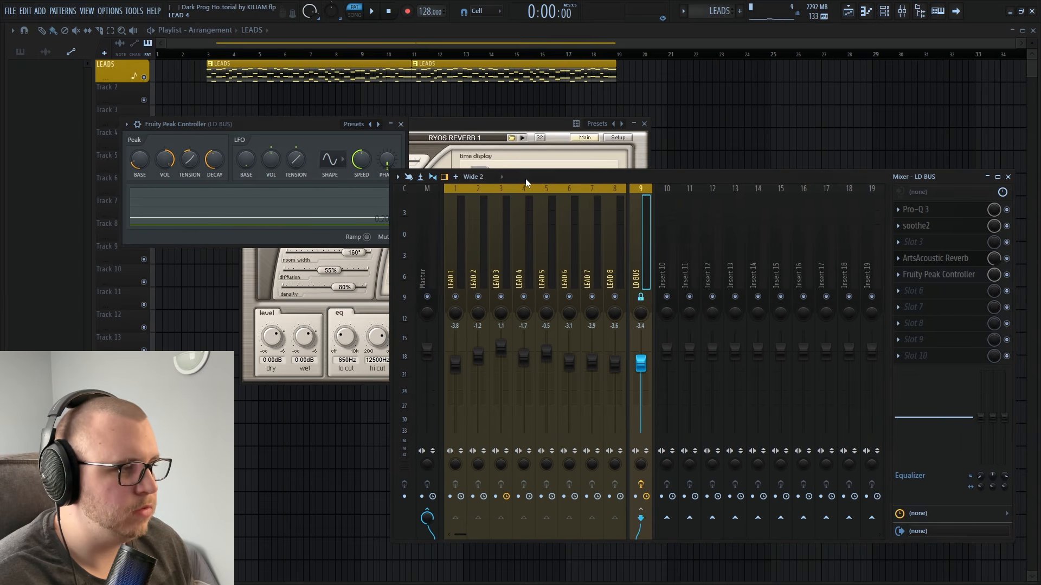
click(401, 124)
click(643, 123)
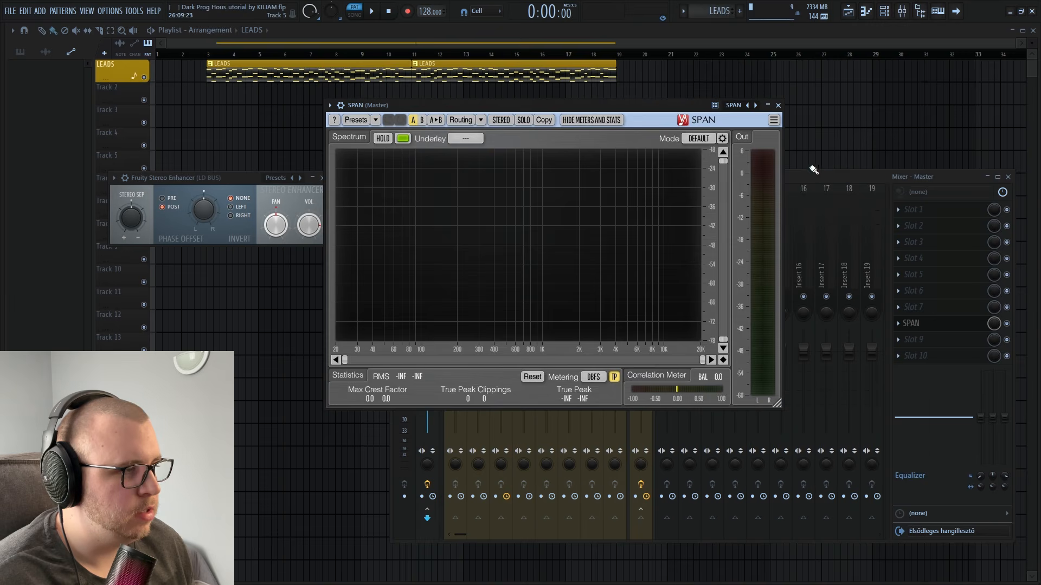
Adjust the stereo separation in Fruity Stereo Enhancer on LD BUS while checking the playing leads in SPAN, and close both plugins.
click(787, 187)
click(642, 262)
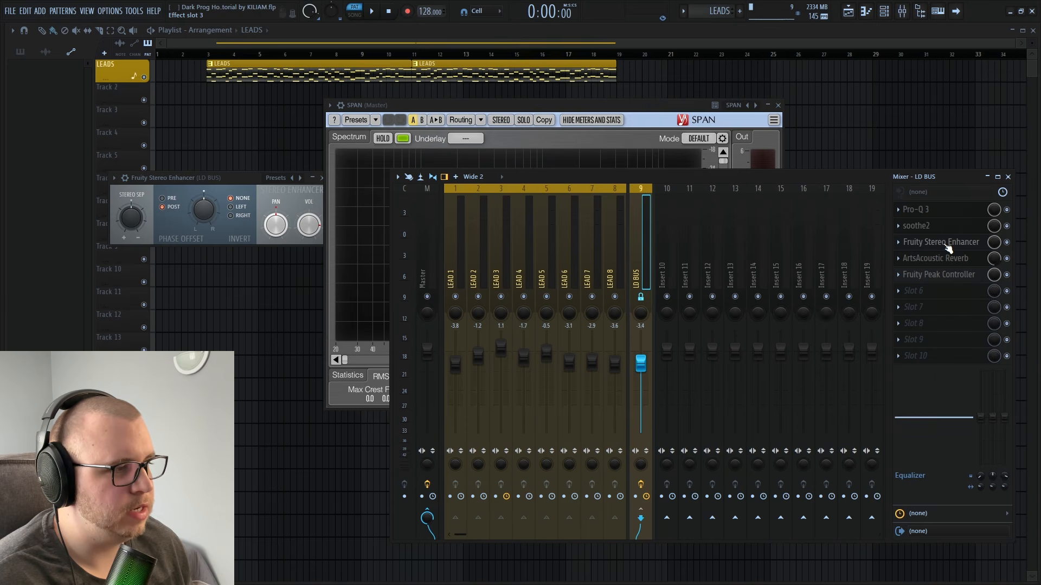
click(922, 293)
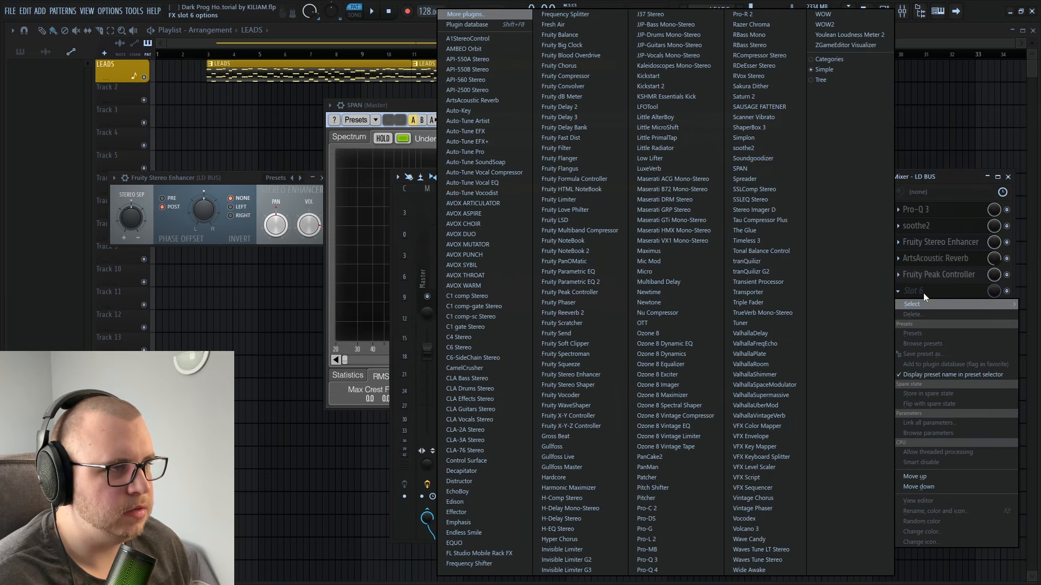
click(935, 188)
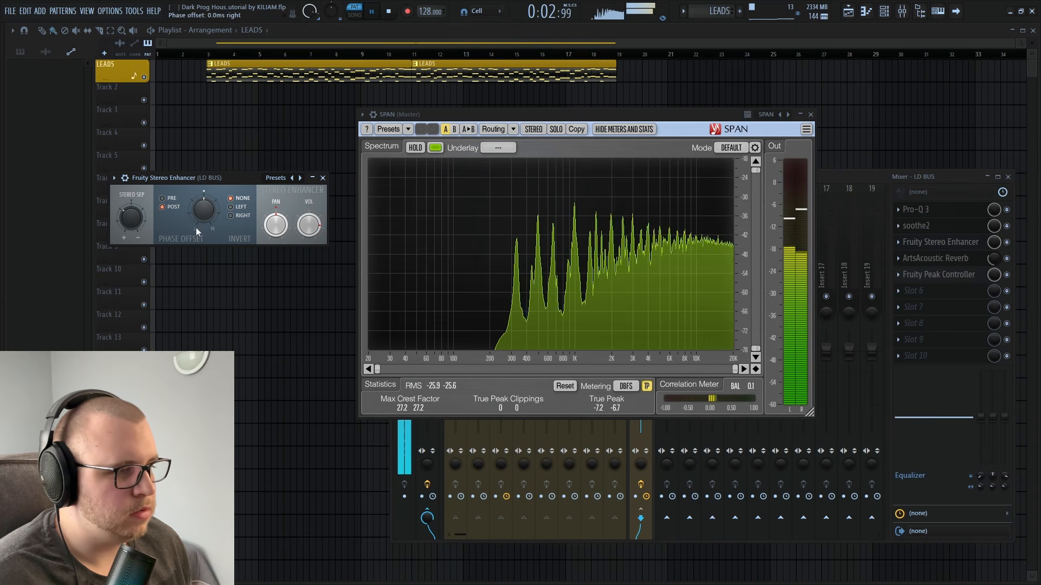
drag(131, 219, 132, 220)
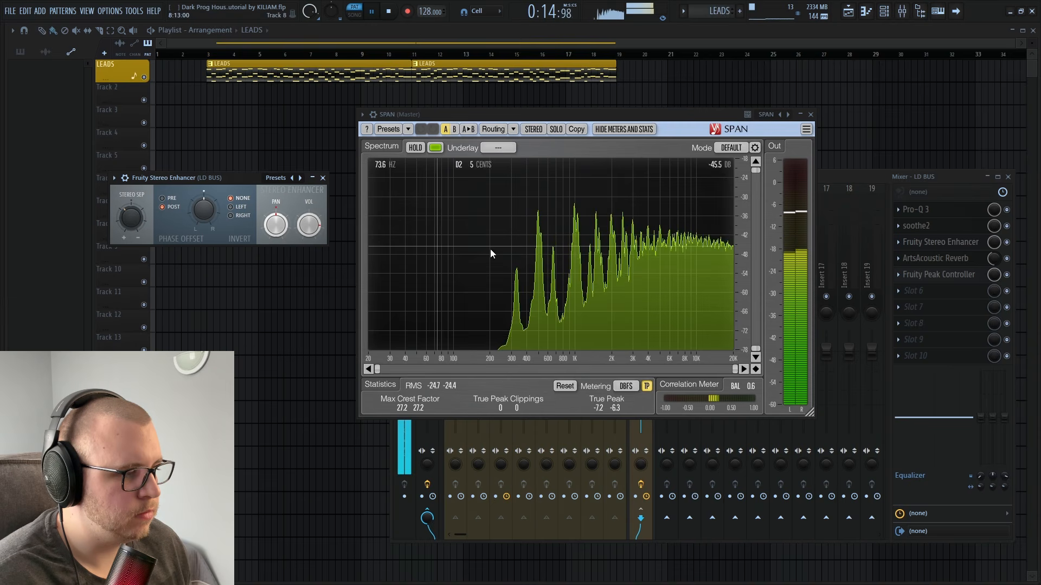
key(space)
click(810, 115)
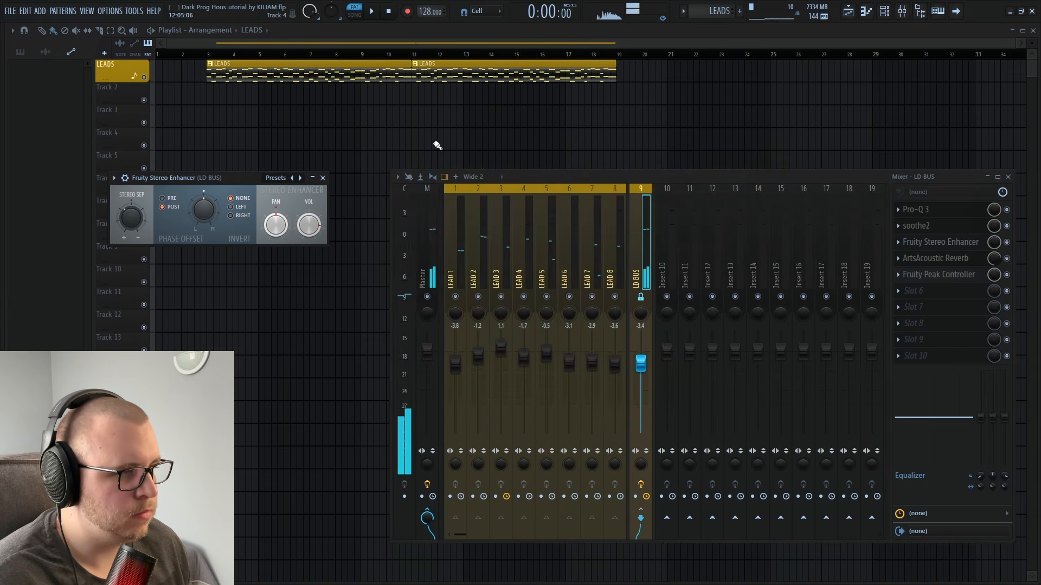
click(323, 178)
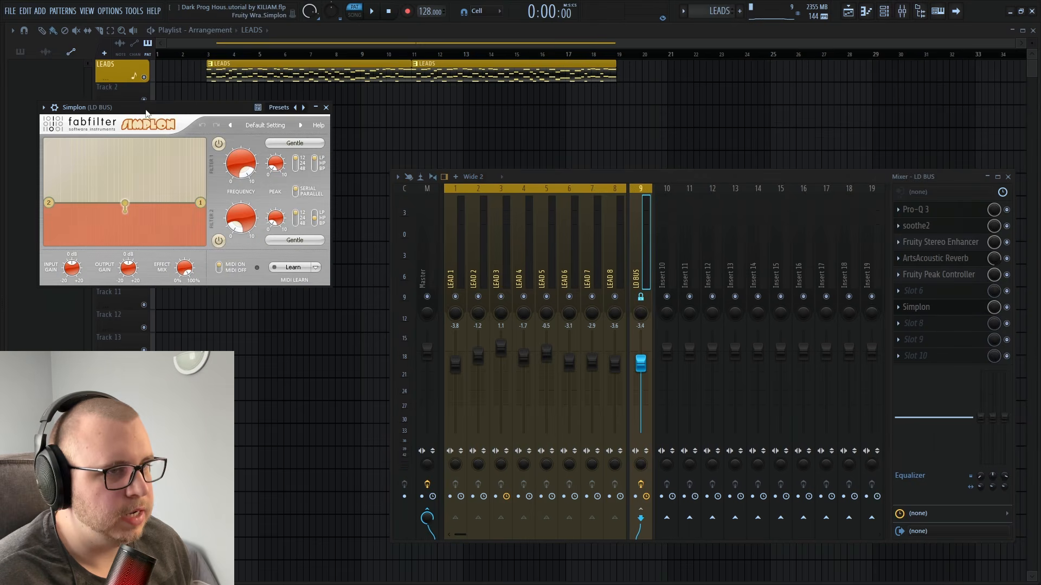
Create an automation clip for the Filter 1 frequency of Simplon on LD BUS.
drag(145, 108, 575, 157)
mouse_move(483, 252)
mouse_down()
mouse_move(528, 270)
mouse_move(480, 255)
mouse_up()
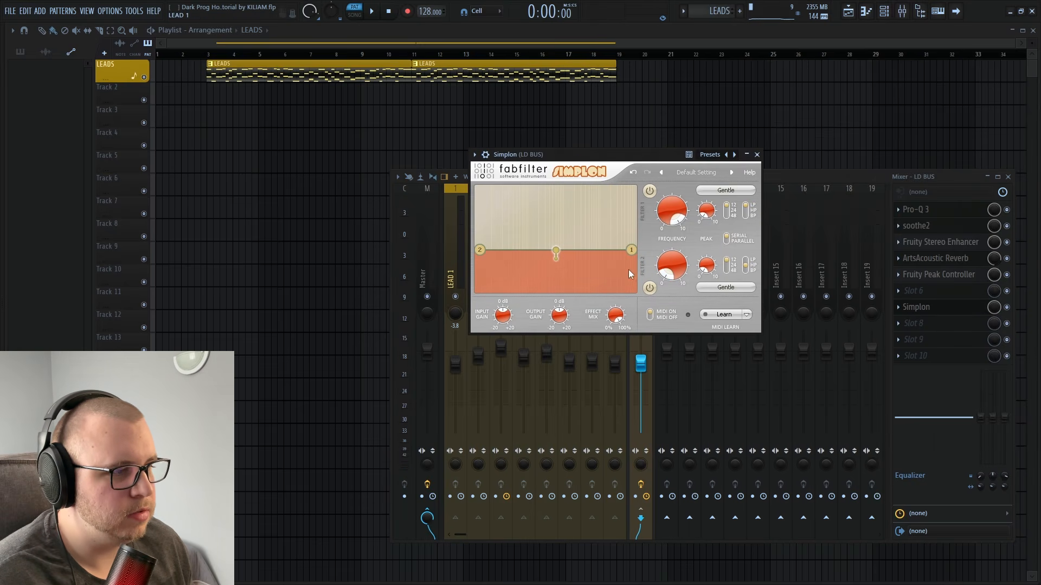
click(138, 13)
mouse_move(179, 203)
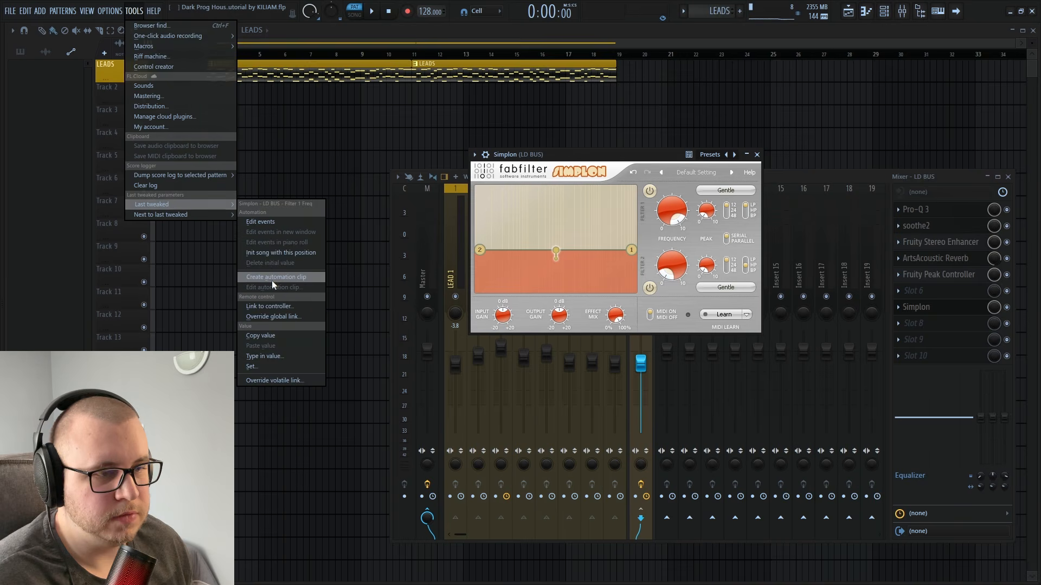
click(271, 281)
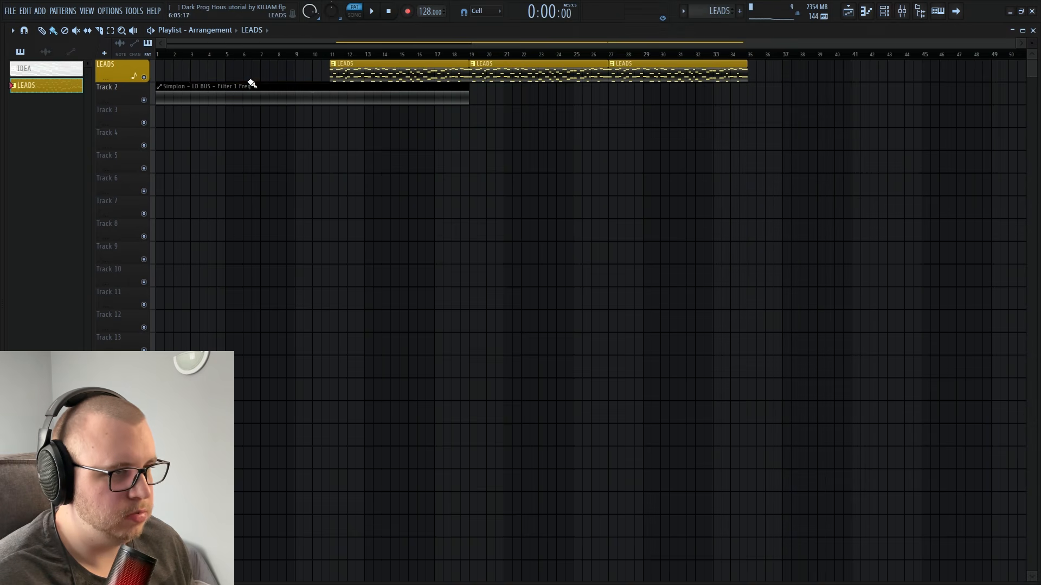
Extend the Simplon Filter 1 Freq clip from bar 10 to bar 37 on Track 2, and group that track, locked, under LEADS.
drag(248, 86, 404, 86)
click(629, 95)
right_click(820, 88)
drag(623, 100, 785, 88)
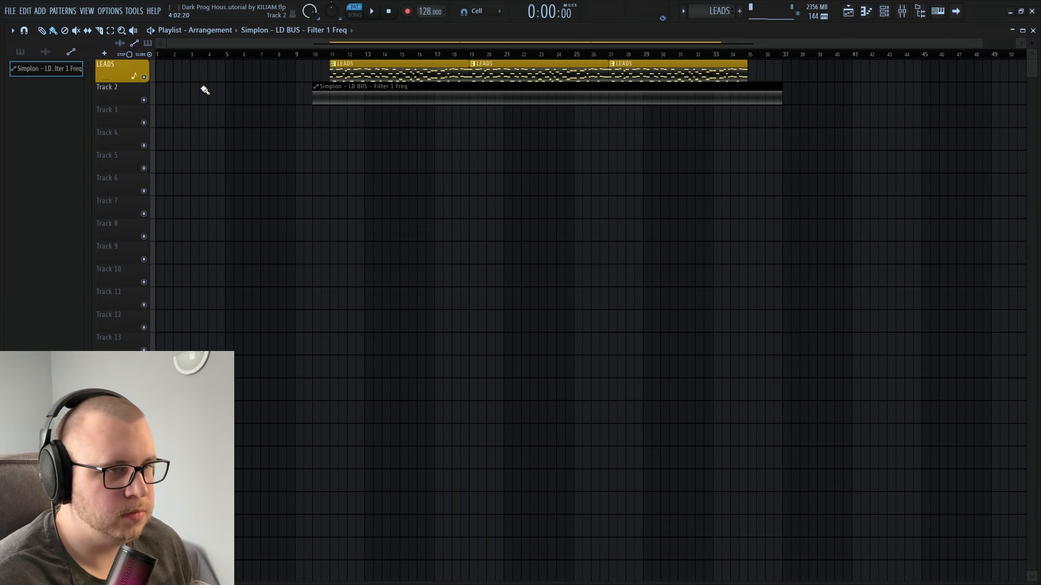
right_click(145, 101)
click(163, 212)
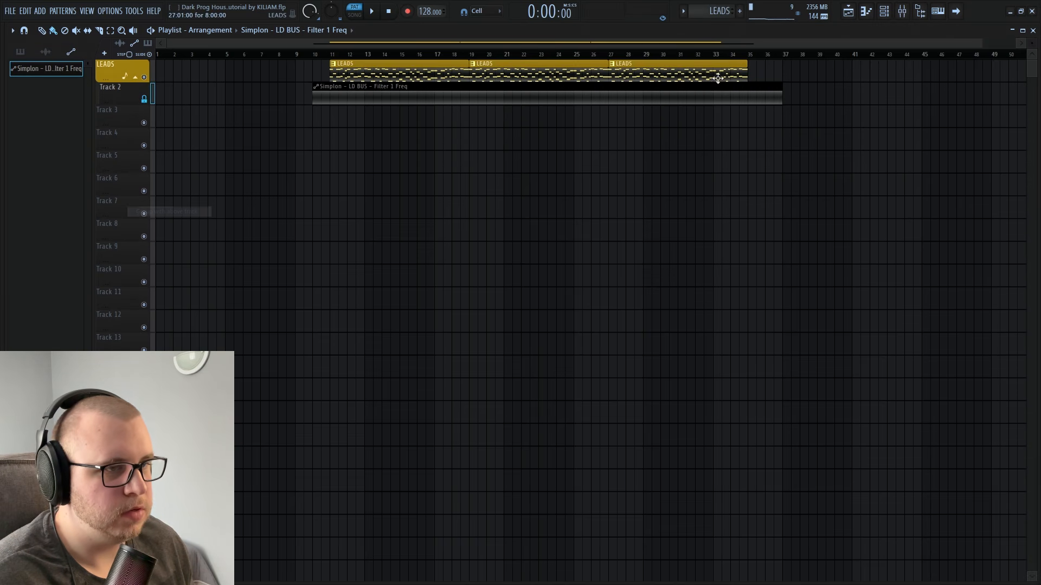
Add Kickstart 2 to slot 10 of LD BUS.
click(902, 11)
click(921, 356)
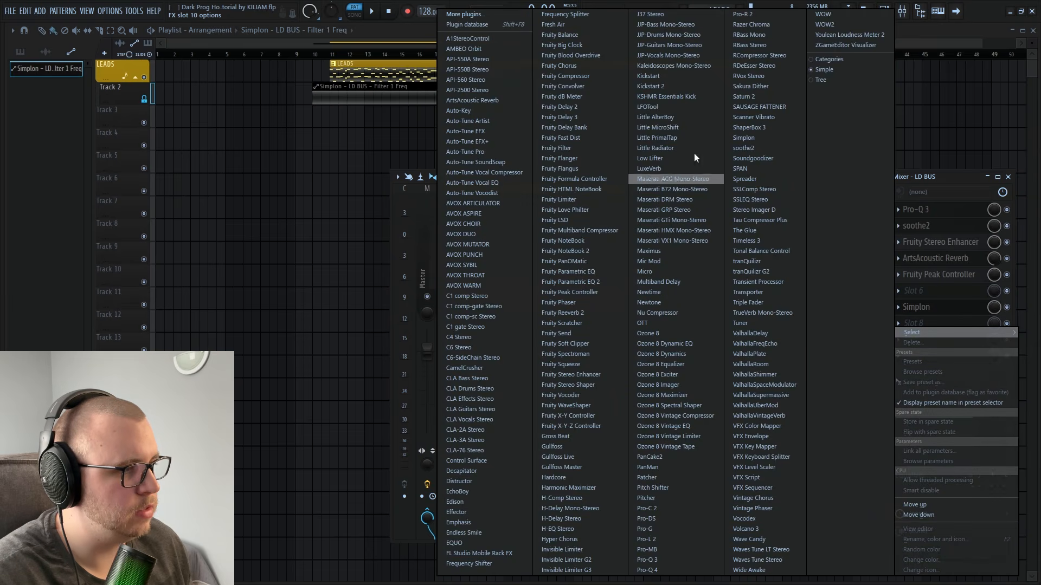
click(651, 86)
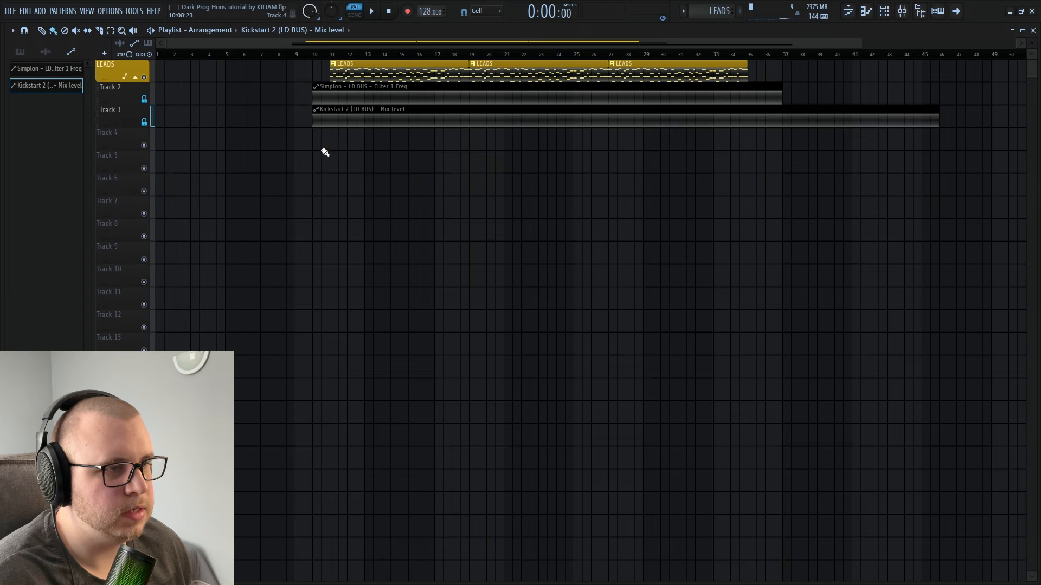
Lower the start of the Kickstart 2 Mix level automation, step it up to 100% at bar 19, and place the playhead there.
drag(316, 115, 318, 154)
scroll(631, 230, up, 5)
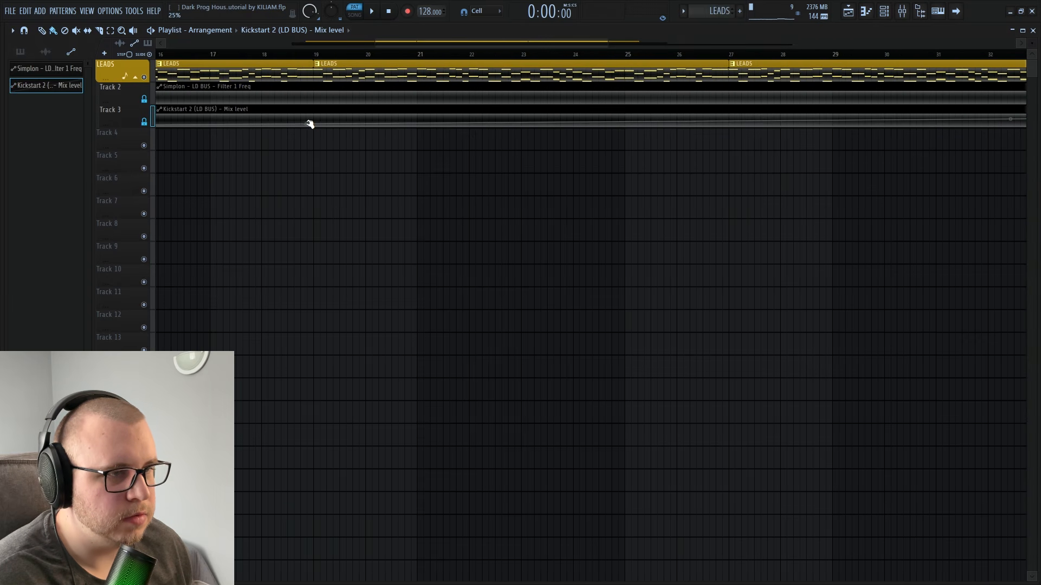
scroll(276, 125, down, 2)
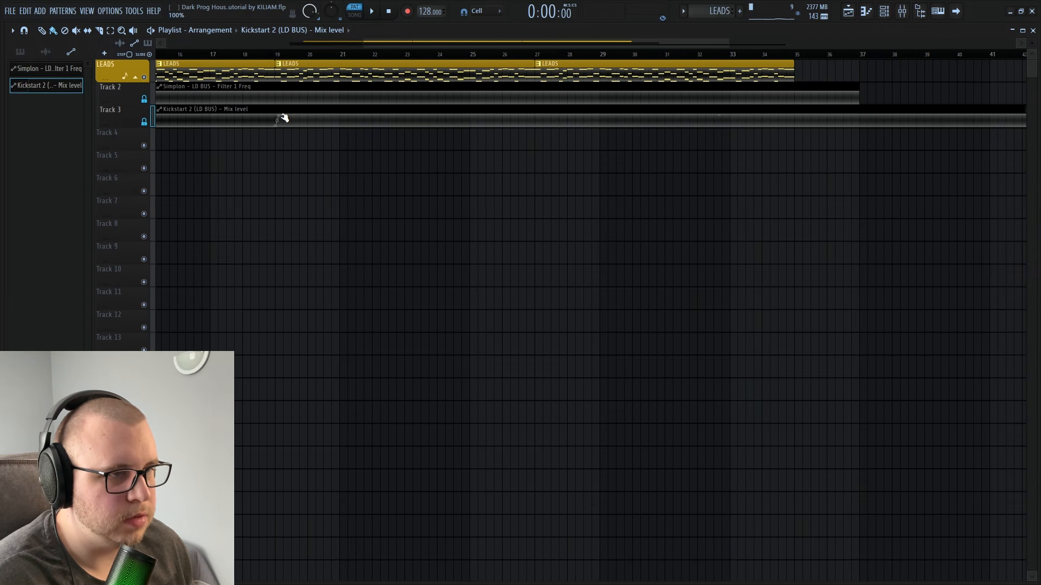
scroll(273, 155, down, 2)
click(272, 54)
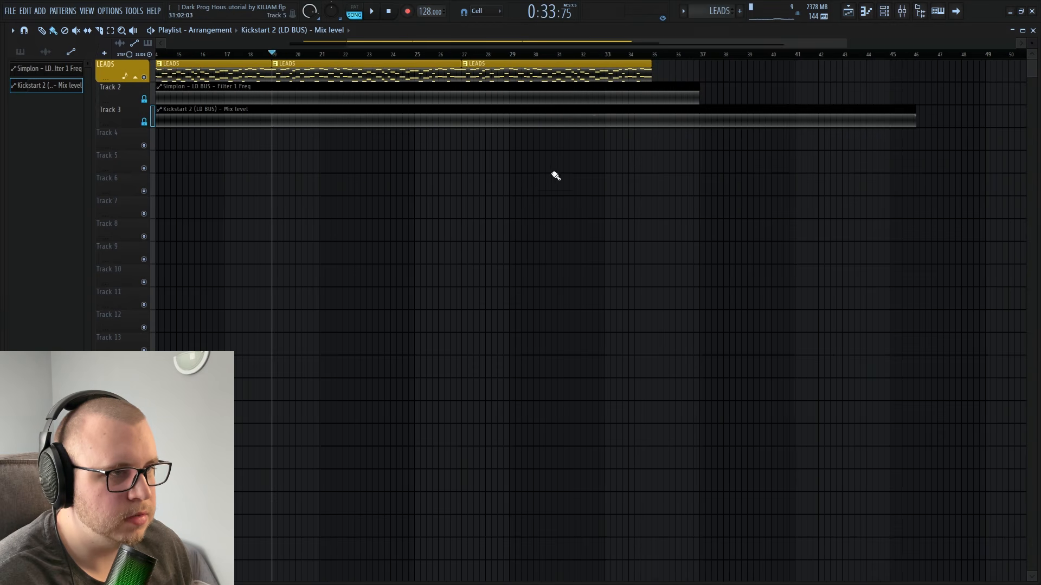
Shape drops in the Kickstart 2 Mix level automation between bars 26 and 27 and from bar 34.
scroll(442, 122, up, 3)
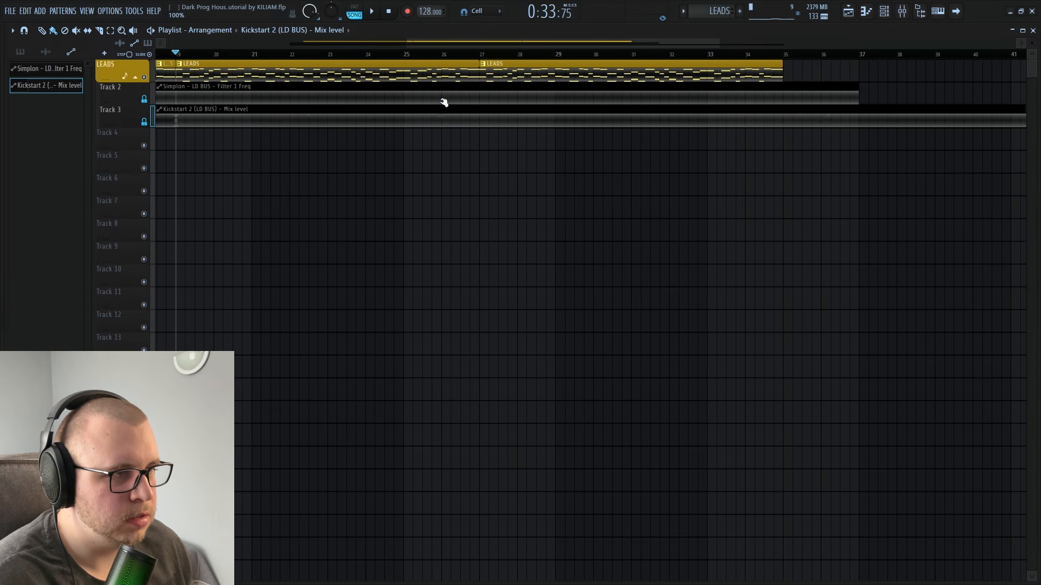
scroll(605, 126, up, 3)
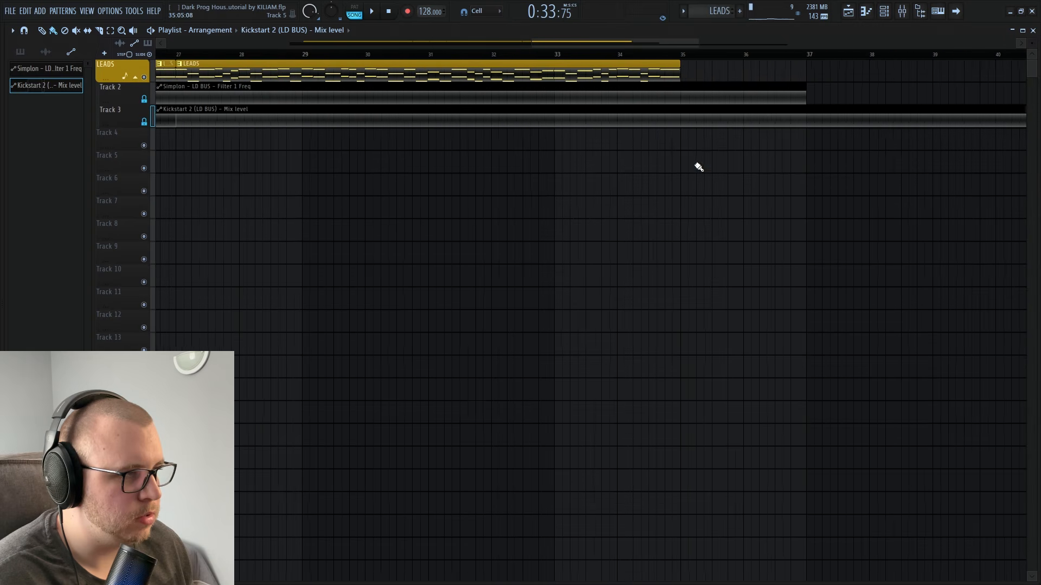
right_click(609, 115)
right_click(606, 125)
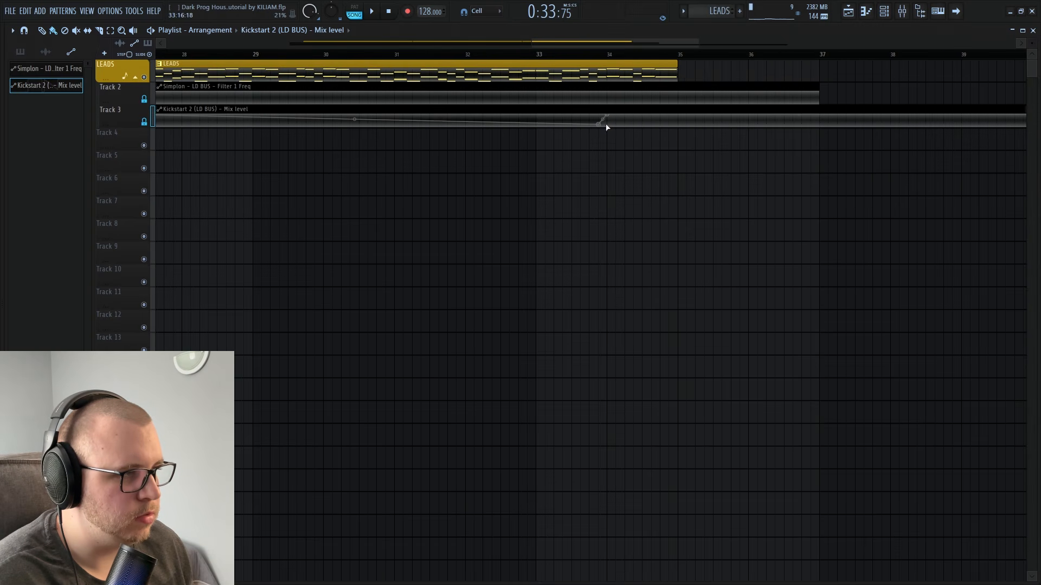
drag(601, 126, 601, 128)
Review the ArtsAcoustic Reverb, Fruity Peak Controller and Pro-Q 3 on LD BUS while auditioning the leads.
click(902, 12)
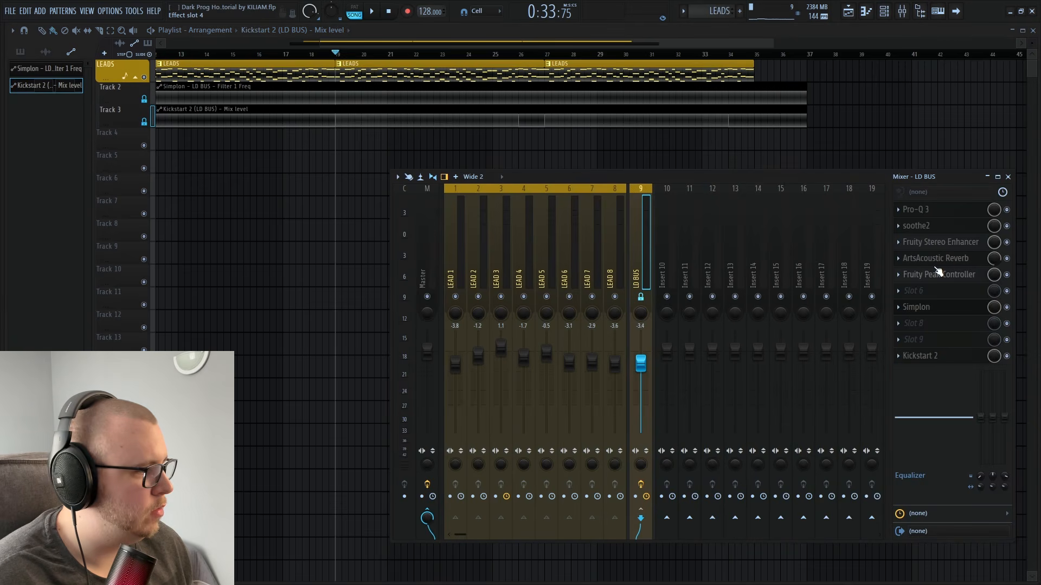
click(947, 263)
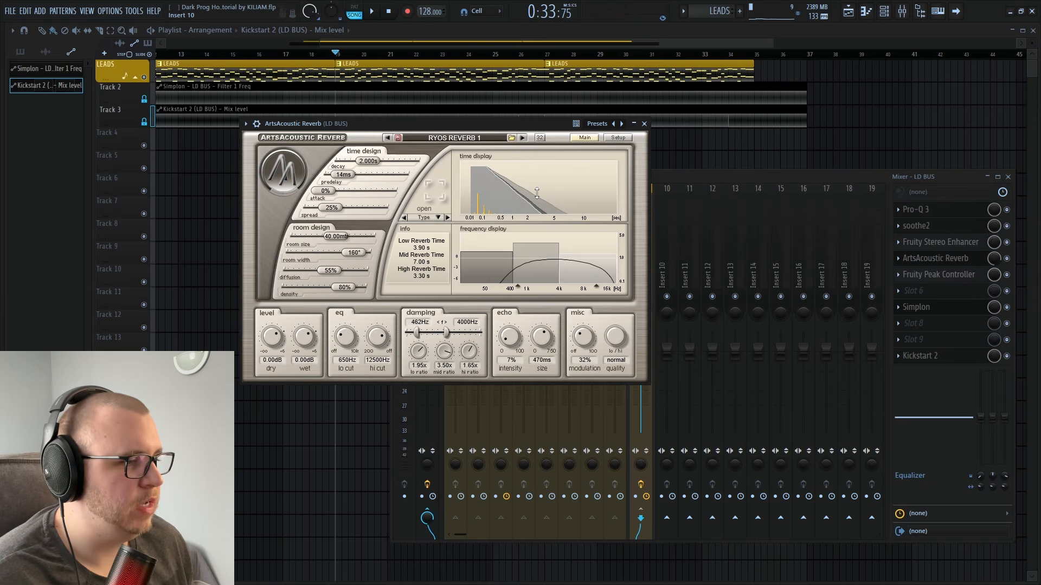
click(941, 274)
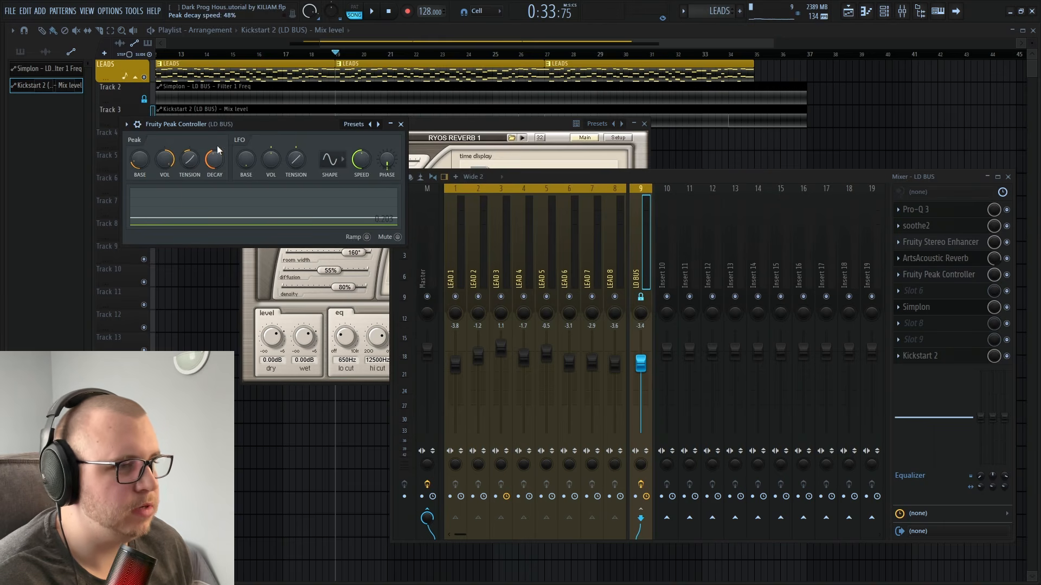
key(space)
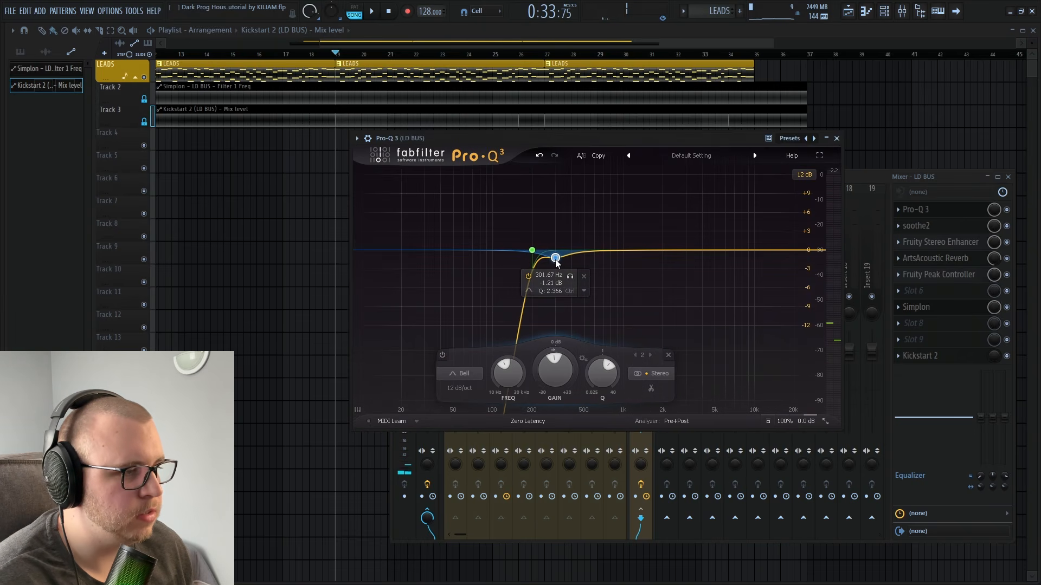
key(space)
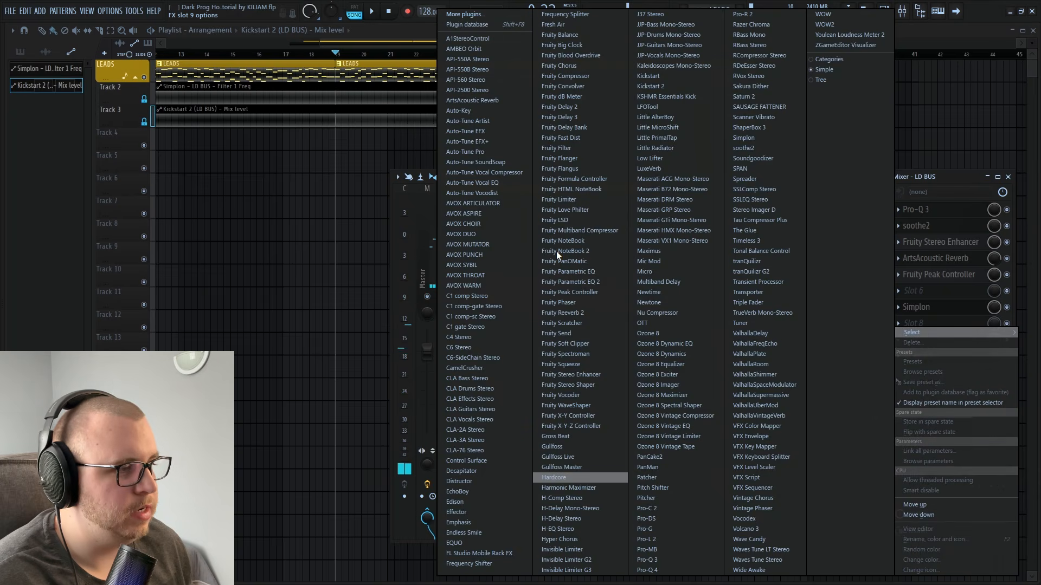
Add Harmonic Maximizer to slot 9 of LD BUS and adjust its maximizer section, with drive at about 10%.
click(594, 487)
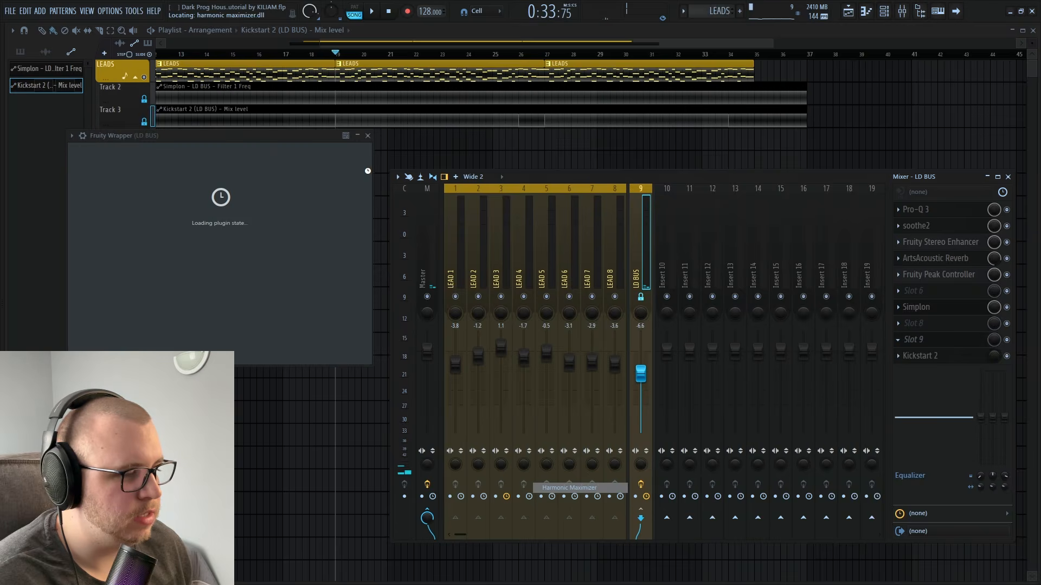
drag(392, 136, 707, 195)
drag(788, 327, 785, 308)
drag(830, 277, 815, 295)
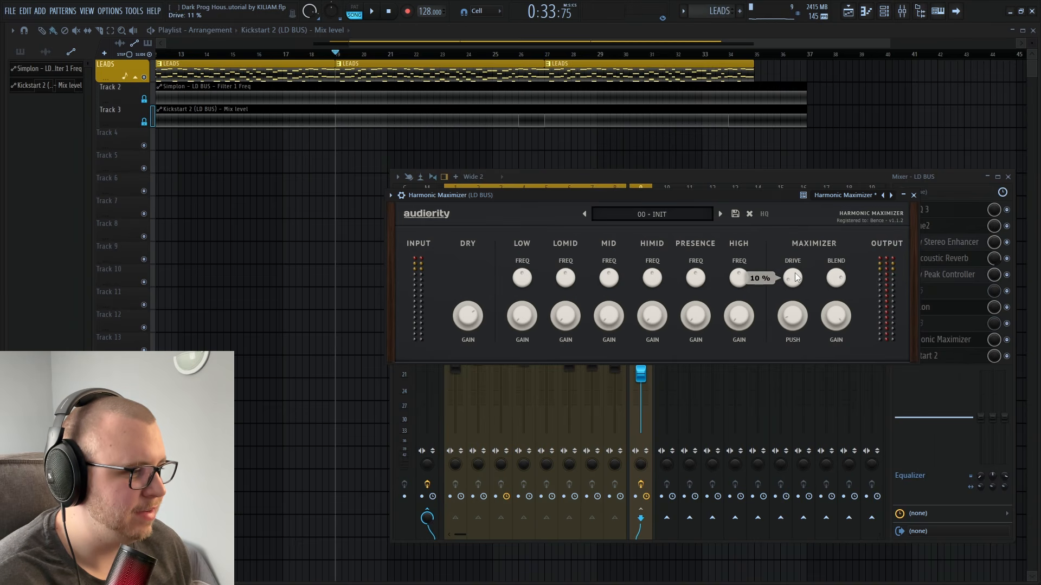
While the leads play through Harmonic Maximizer, lower the LD BUS fader to -9.5 dB.
key(space)
drag(720, 194, 830, 119)
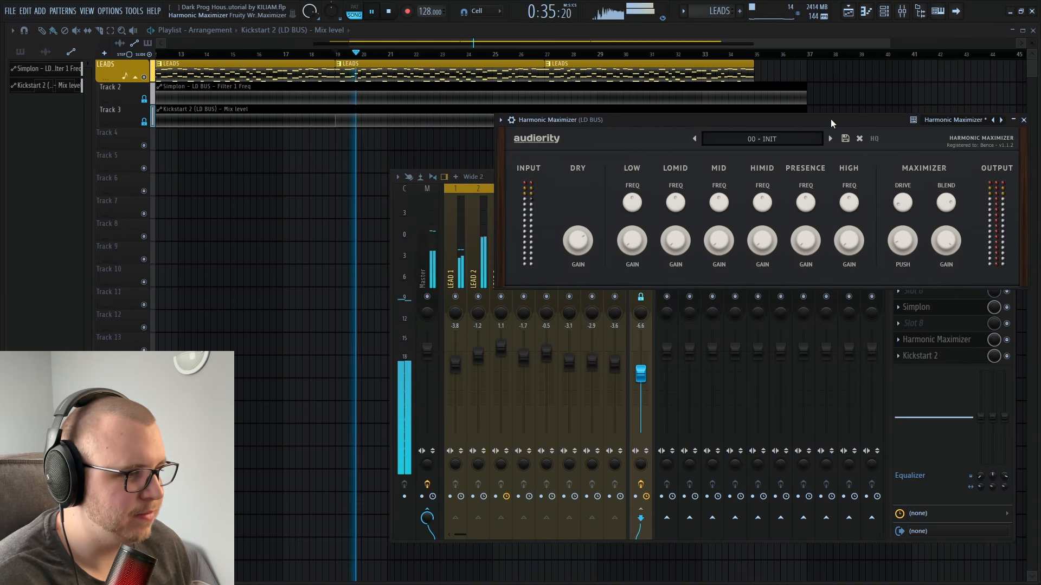
drag(641, 375, 643, 384)
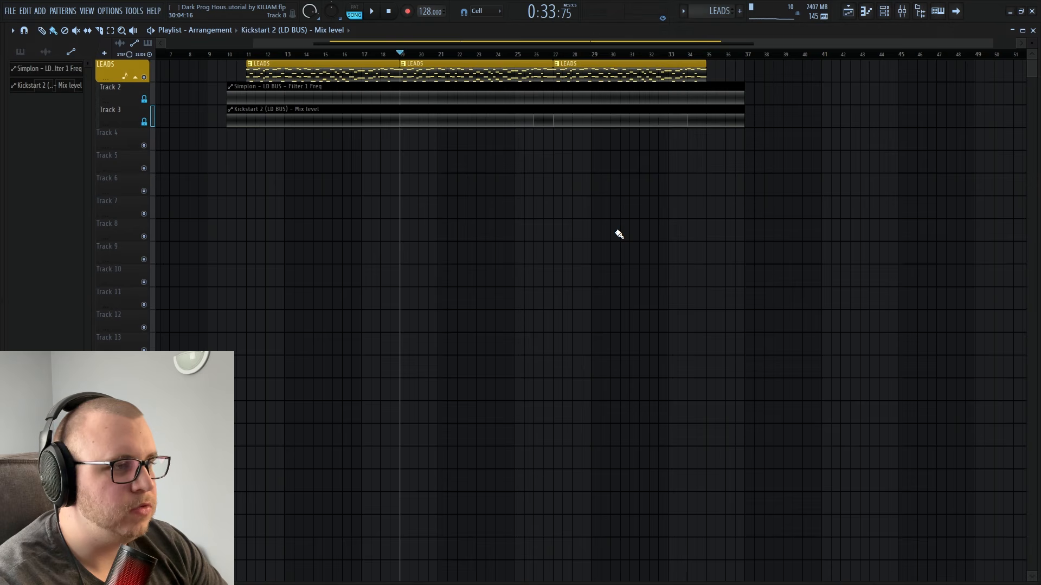
Audition the fully processed leads from bar 19 with the mixer open to check the LD BUS level.
click(902, 11)
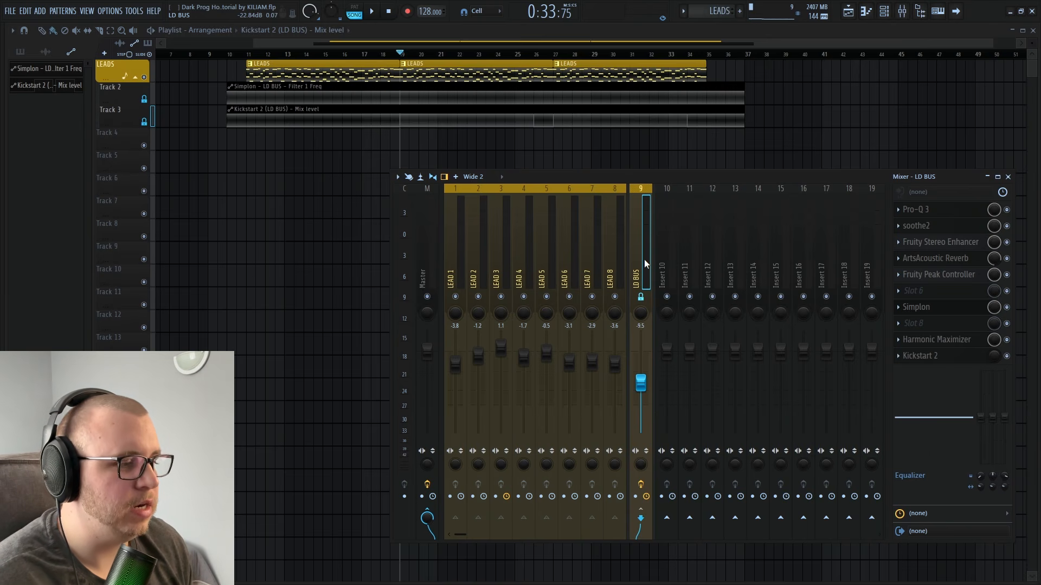
key(space)
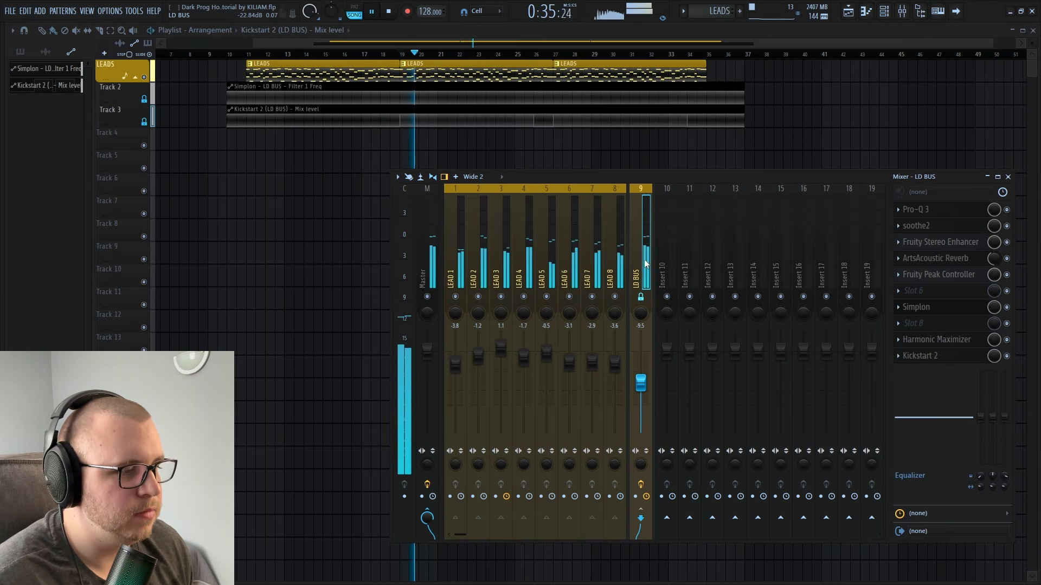
key(space)
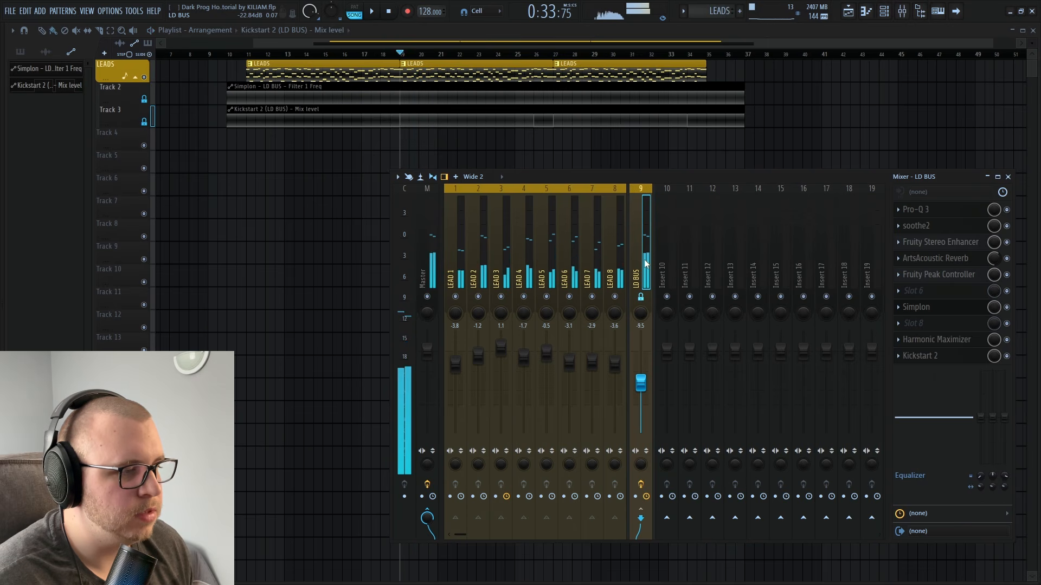
Create a SAW CHORDS pattern with a Sylenth1 channel named SAW CHORD 1.
key(F9)
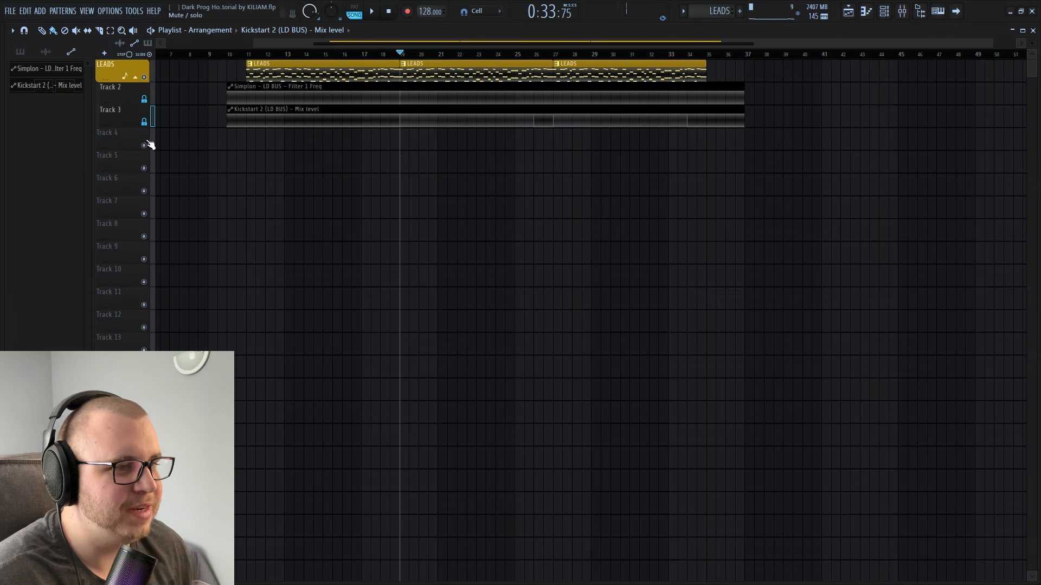
click(740, 12)
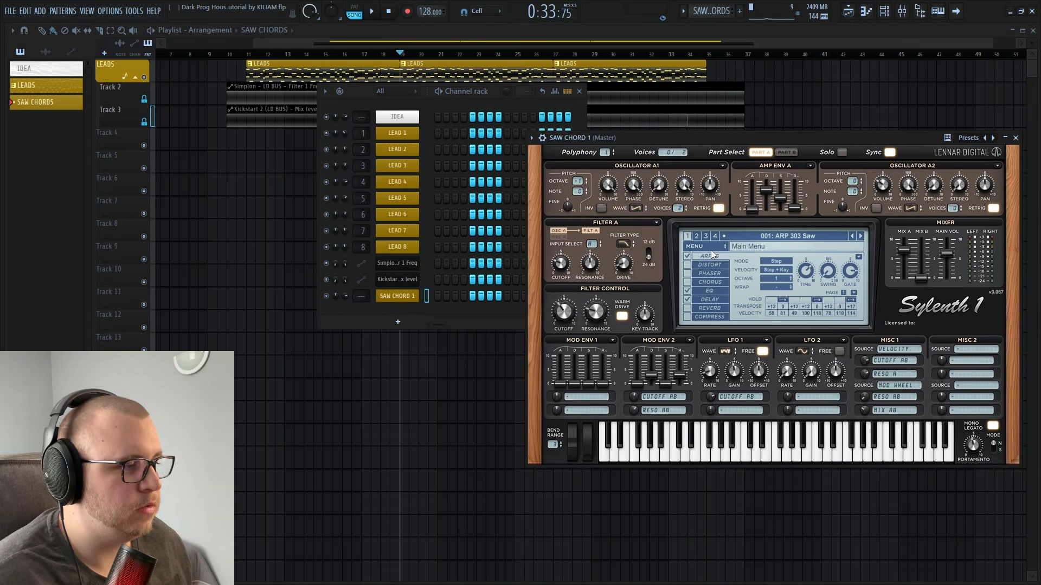
click(709, 249)
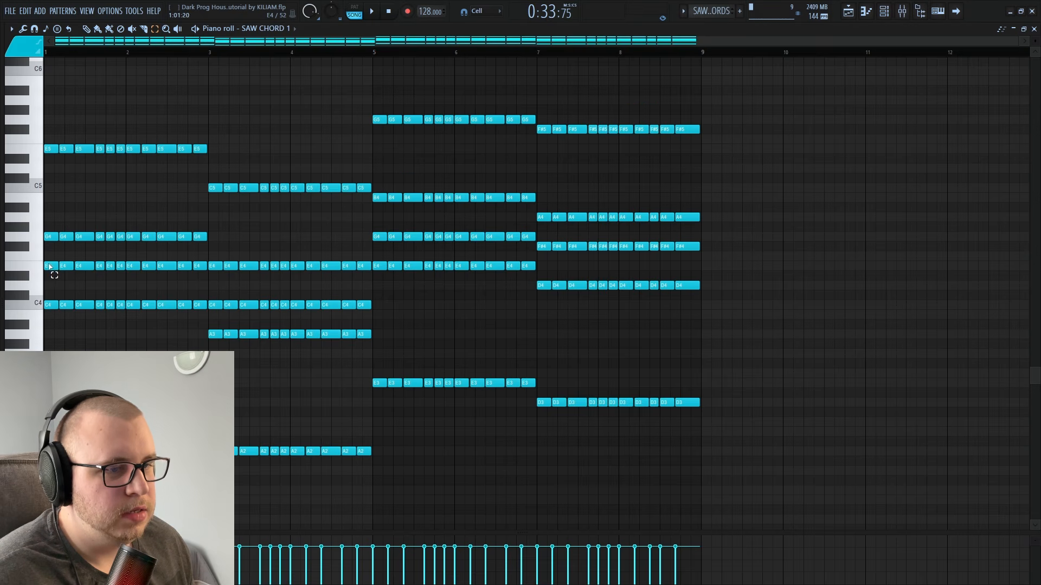
Examine the doubled melody and chord voicings in the SAW CHORD 1 piano roll and audition the pattern.
mouse_move(52, 266)
mouse_down()
mouse_move(194, 266)
mouse_move(239, 316)
mouse_move(383, 320)
mouse_move(388, 221)
mouse_move(543, 245)
mouse_move(698, 247)
mouse_up()
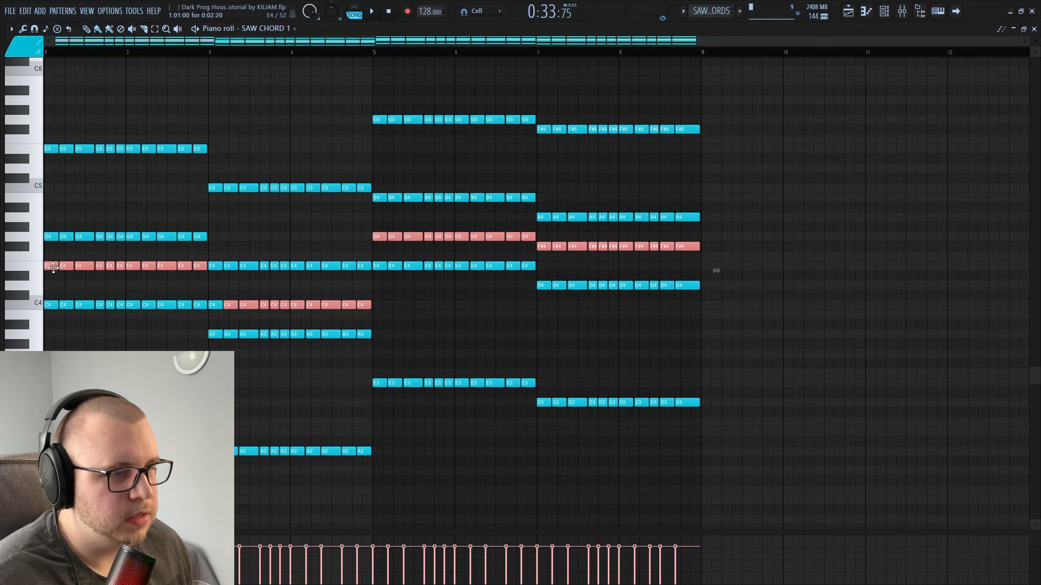
right_click(63, 177)
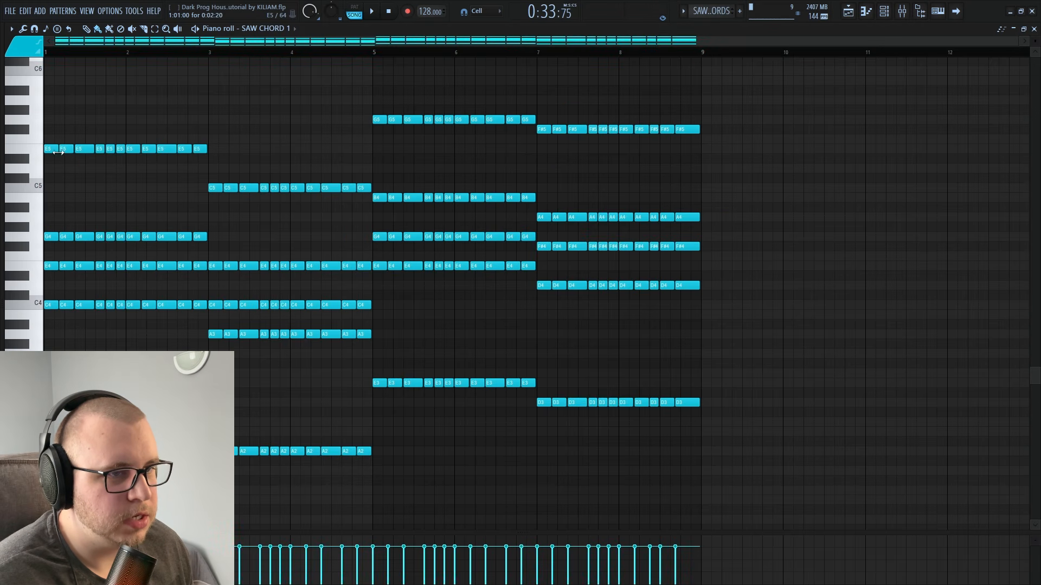
scroll(444, 190, up, 1)
scroll(431, 199, down, 1)
click(883, 12)
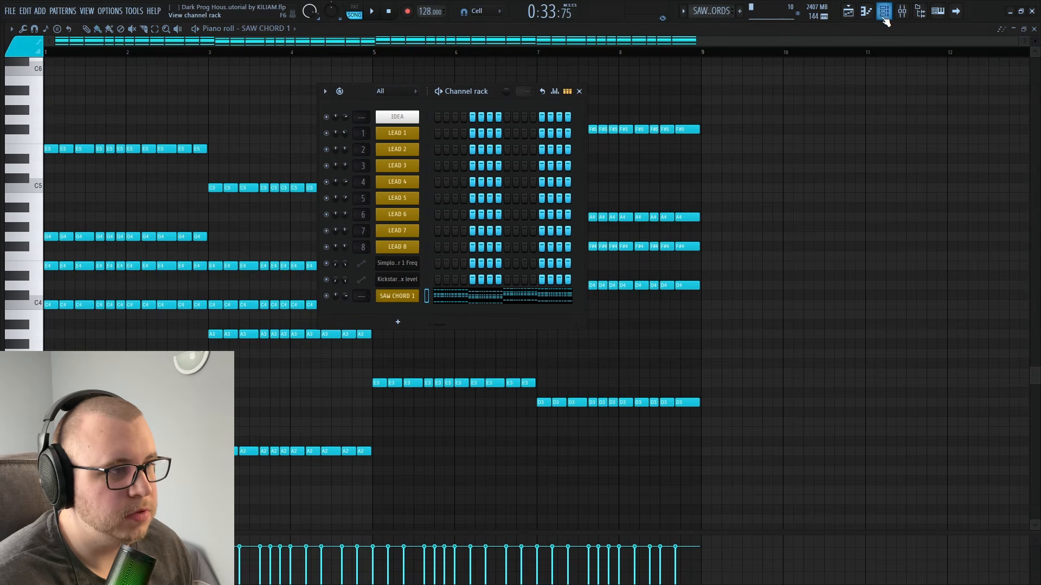
click(397, 295)
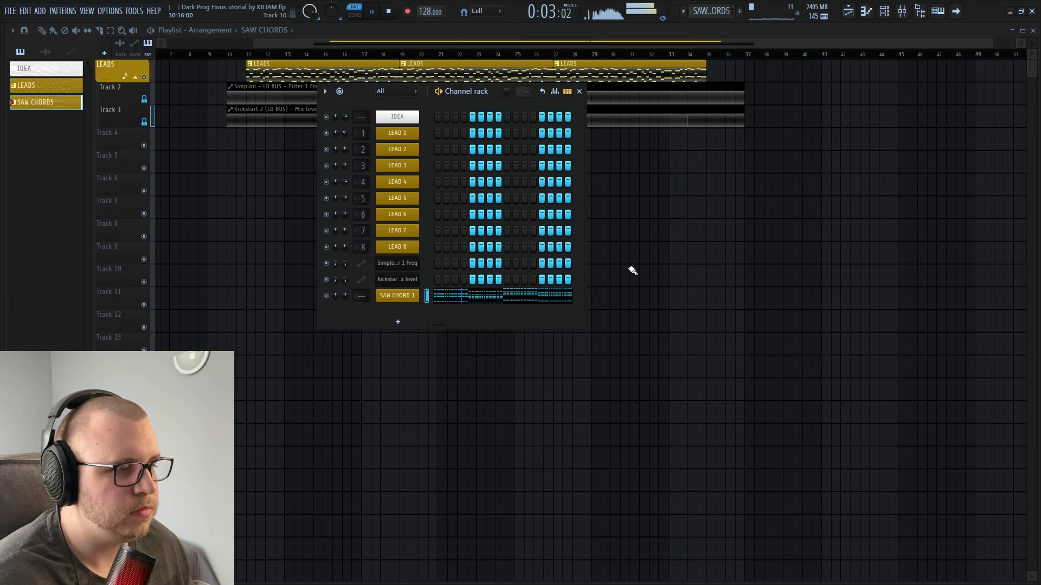
key(space)
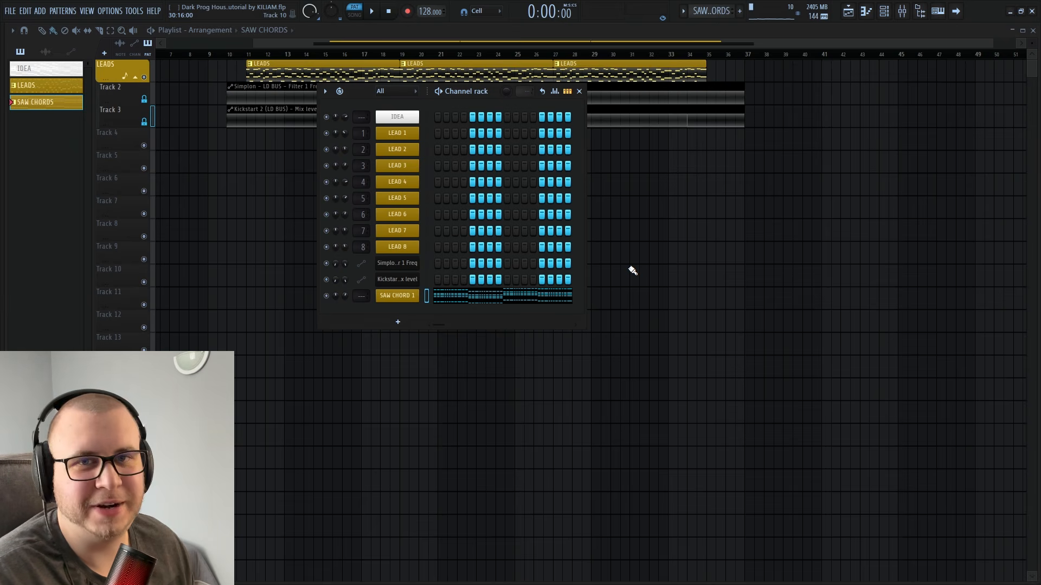
Clone the SAW CHORD 1 channel, rename the copy SAW CHORD 2 and audition it with SAW CHORD 1 muted.
right_click(402, 296)
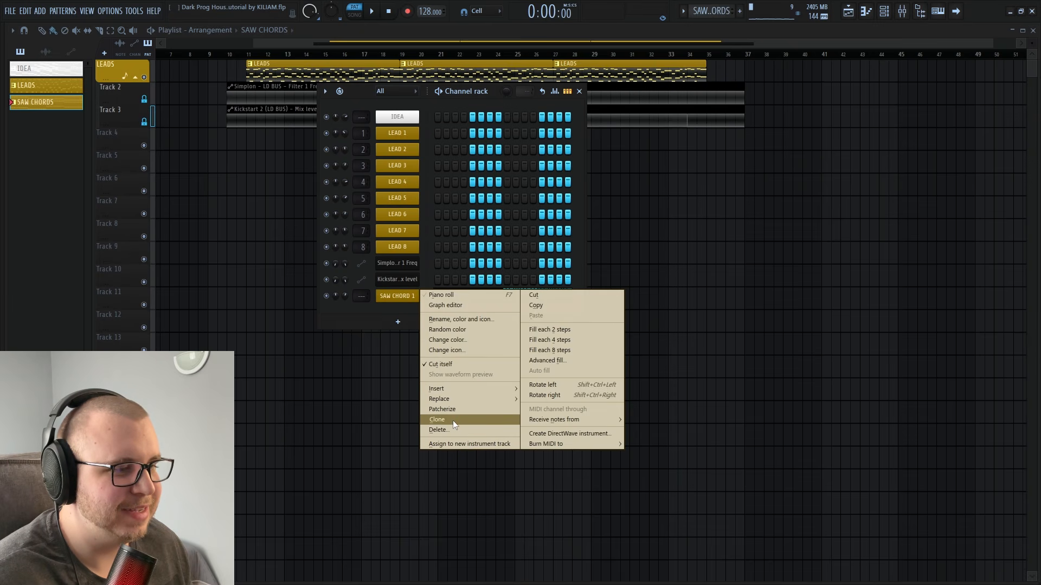
click(454, 420)
right_click(398, 311)
click(461, 335)
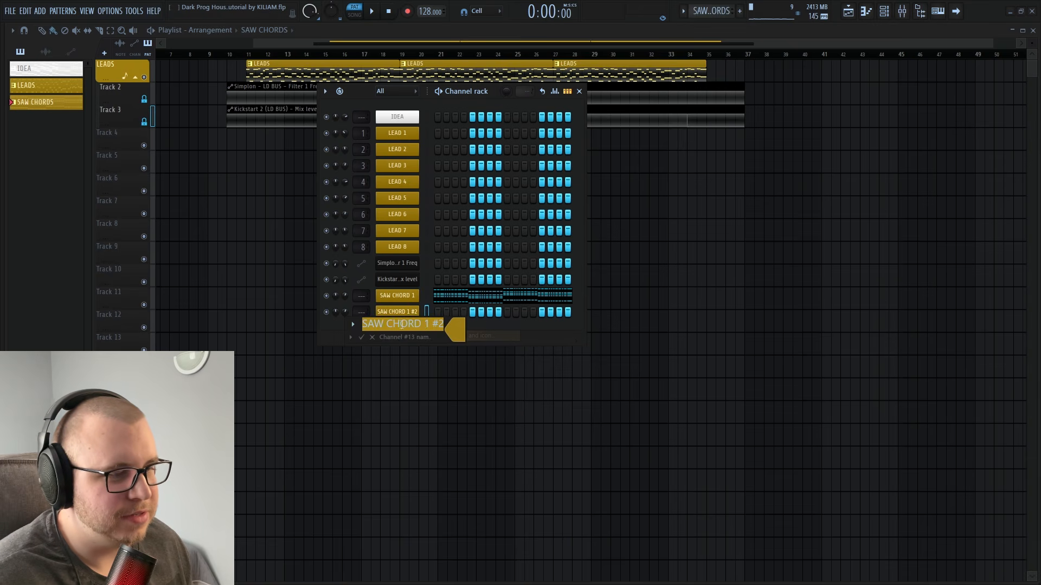
drag(424, 324, 437, 328)
text(2)
key(Return)
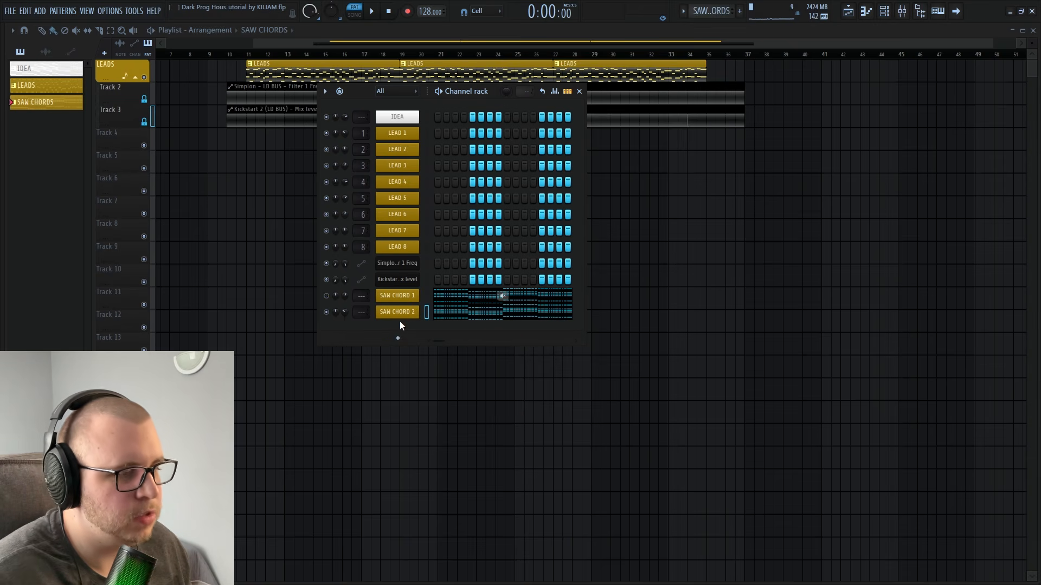
key(space)
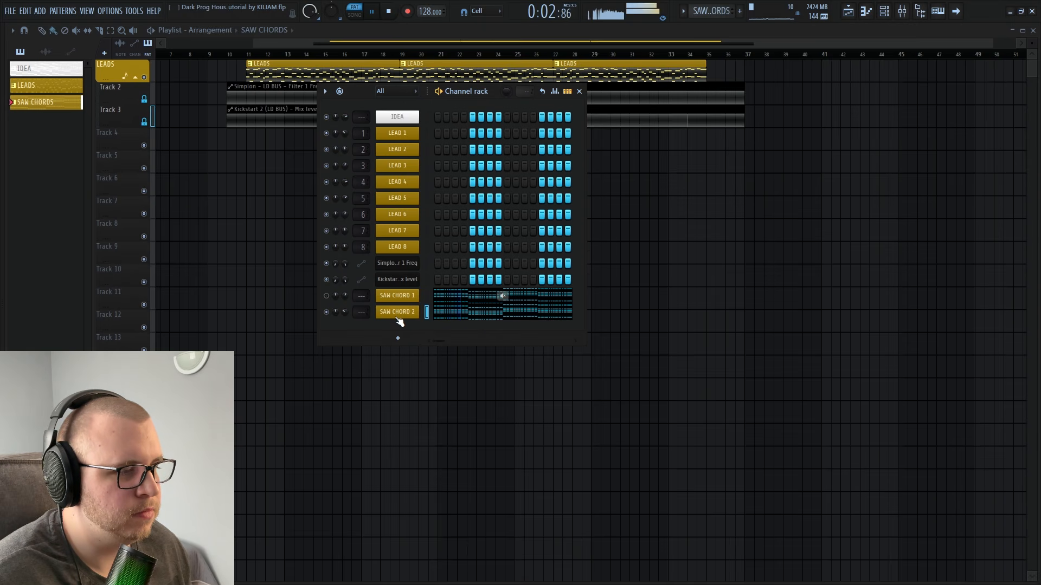
key(space)
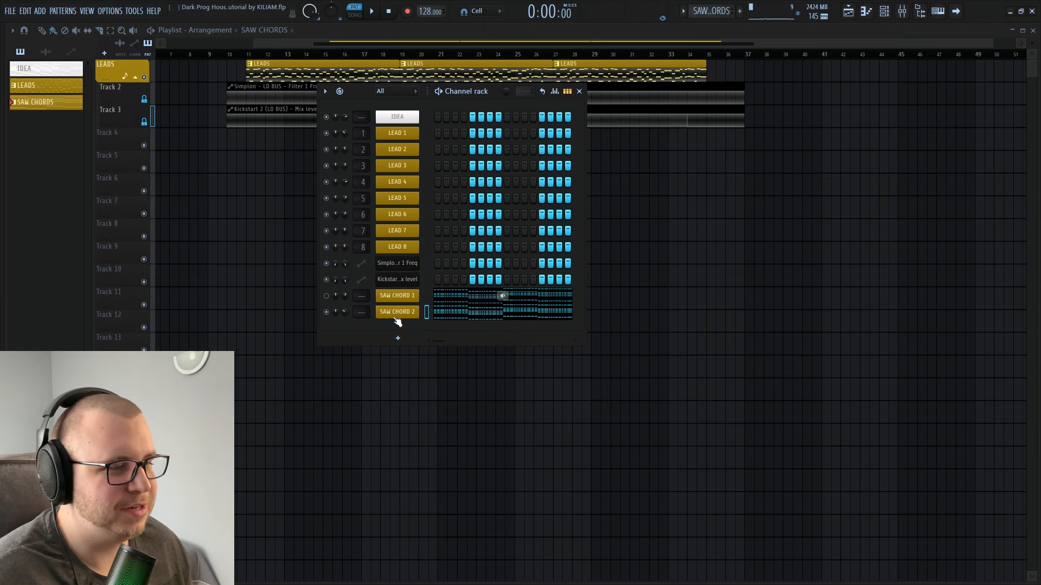
Clone the SAW CHORD 2 channel and rename the copy SAW CHORD 3.
right_click(401, 314)
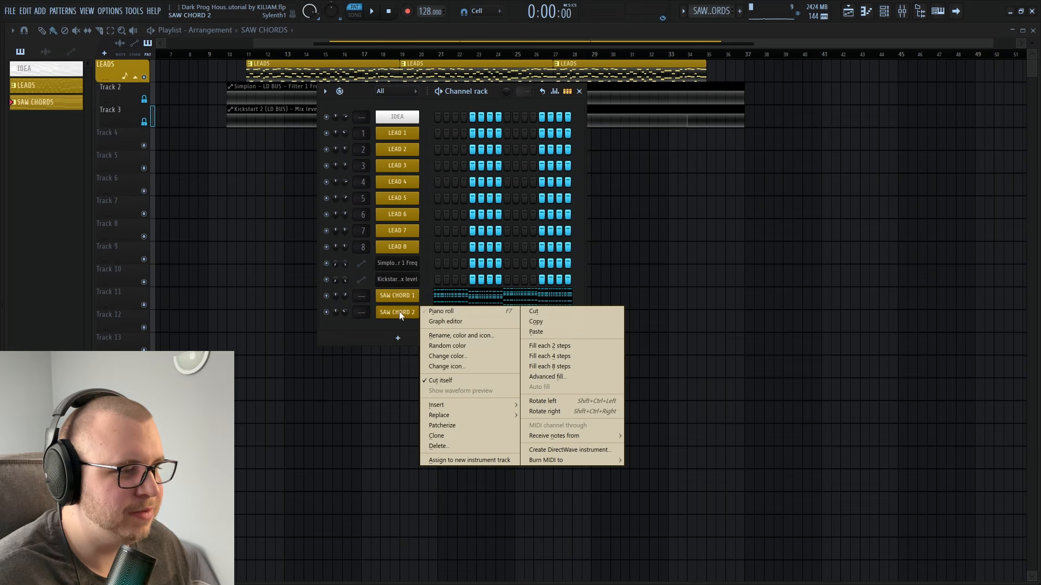
click(436, 436)
right_click(398, 328)
click(444, 352)
text(SAW CHORD 3)
key(Return)
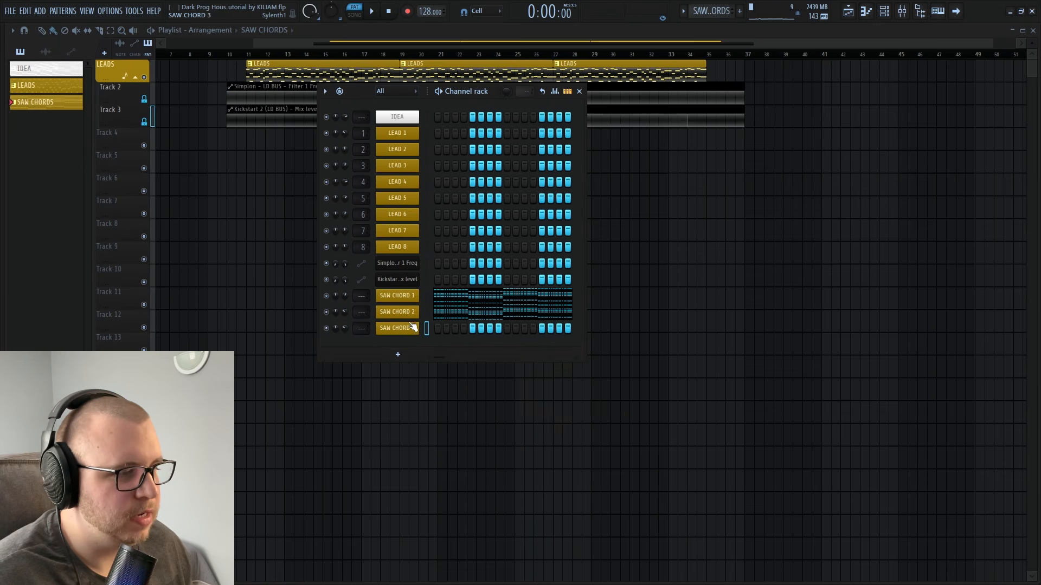
Paste the chord notes into SAW CHORD 3 and audition it with SAW CHORD 1 and SAW CHORD 2 muted.
right_click(415, 325)
click(535, 349)
drag(327, 313, 327, 302)
click(414, 328)
click(406, 330)
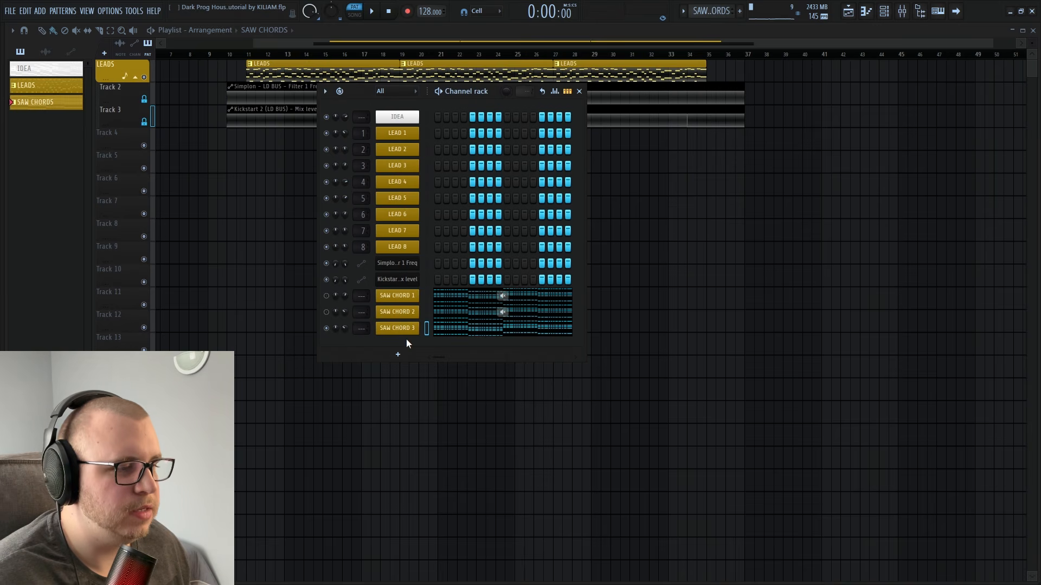
key(space)
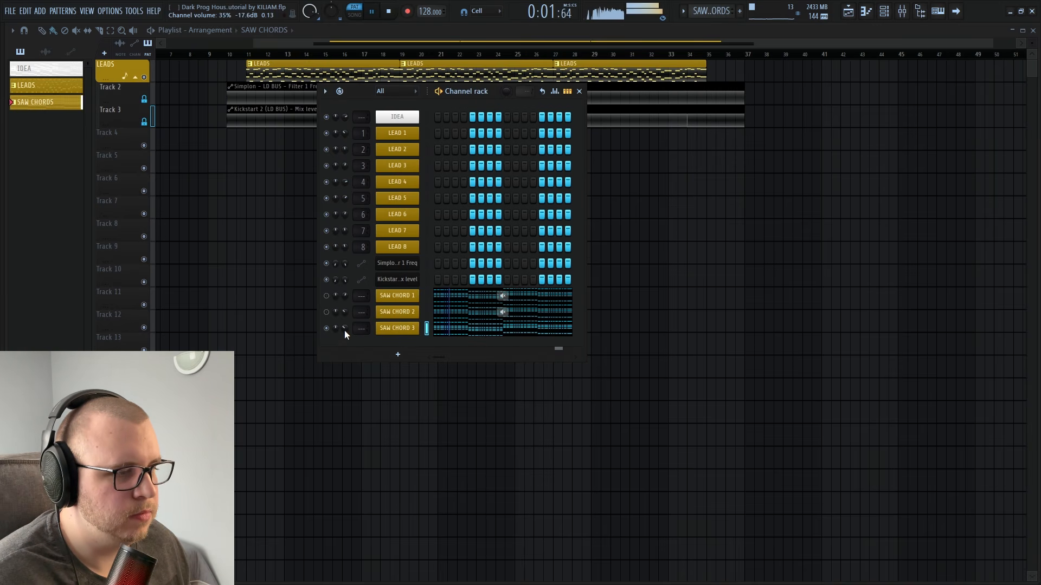
click(405, 334)
click(404, 331)
key(space)
Clone the SAW CHORD 3 channel, rename the copy SAW CHORD 4 and audition it with the other channels muted.
right_click(391, 329)
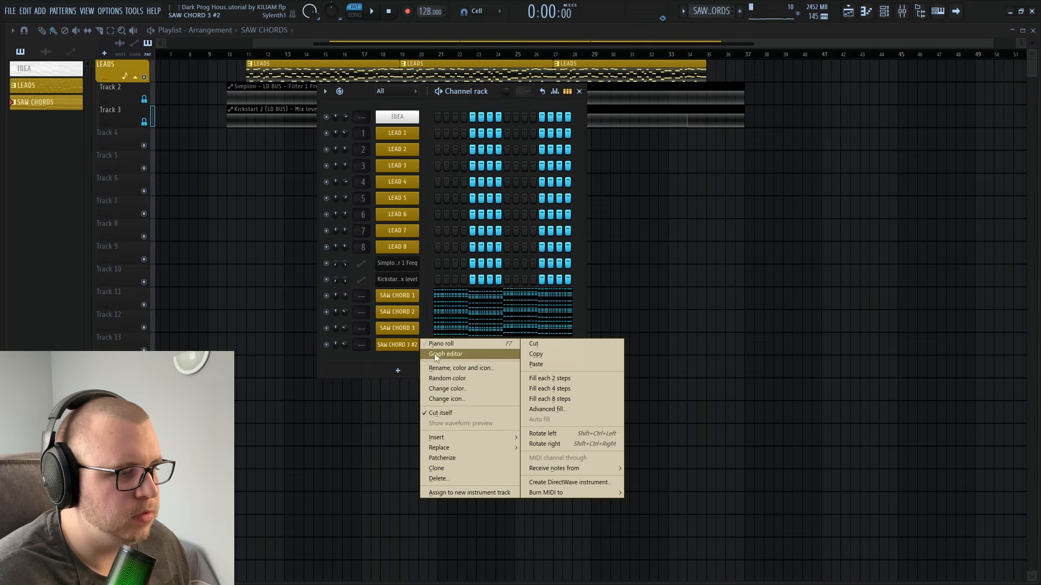
click(415, 369)
text(SAW CHORD 4)
key(Return)
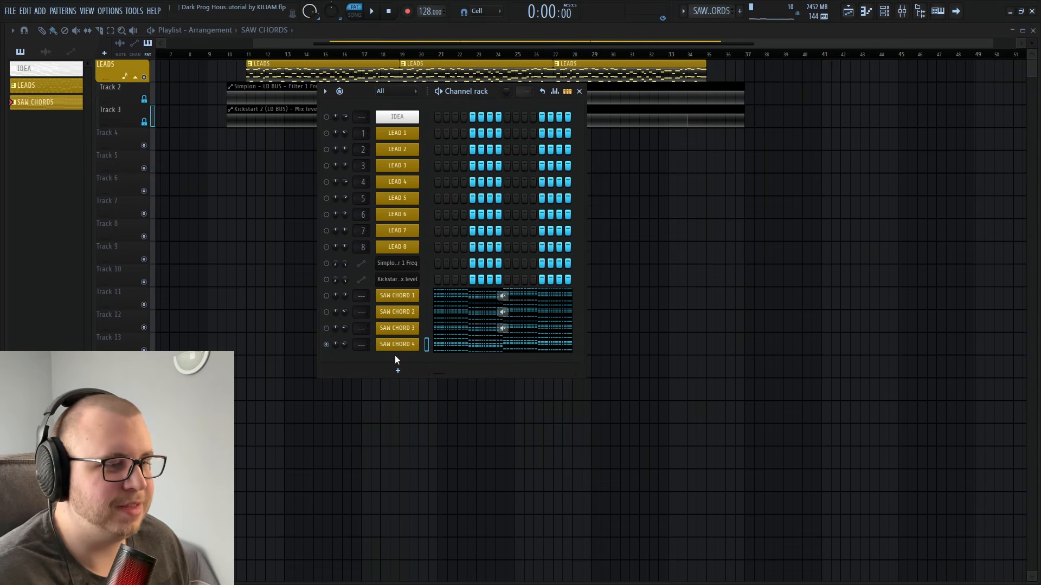
key(space)
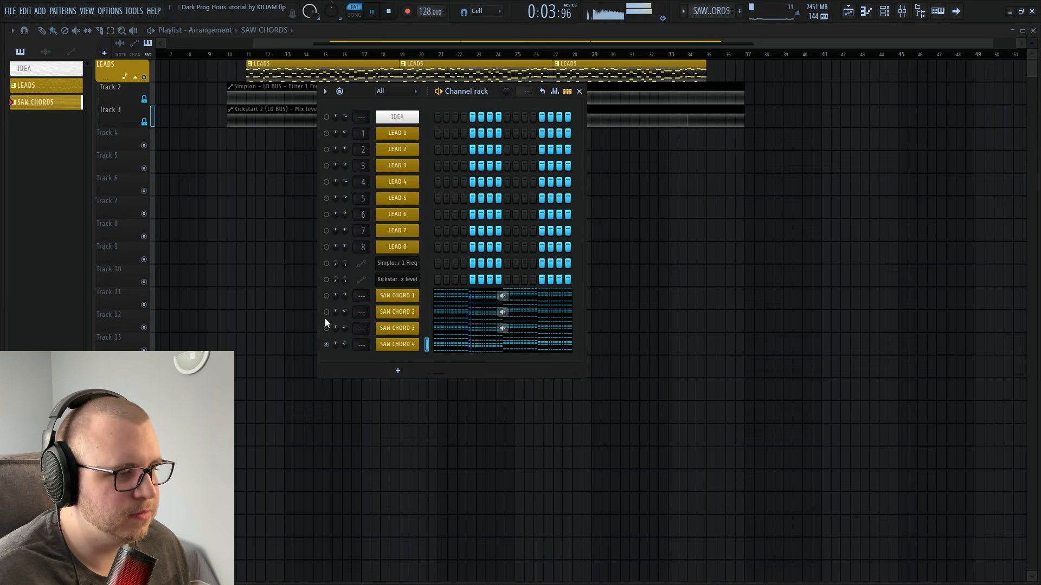
Set up mixer insert 14 as the gold SAW CHORDS bus and load OTT in slot 1 with depth at 28%.
click(758, 265)
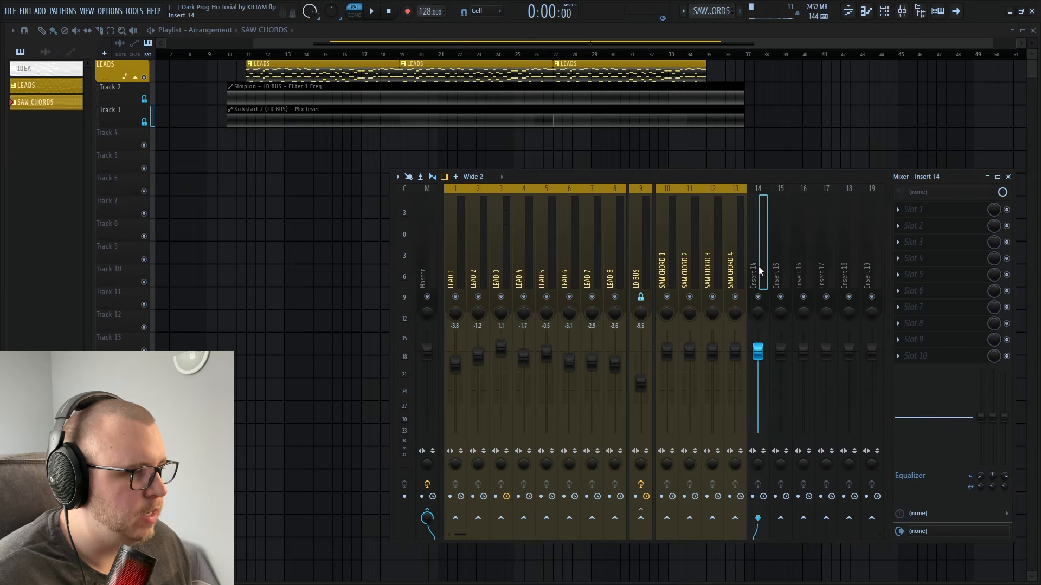
right_click(763, 261)
click(799, 226)
double_click(823, 361)
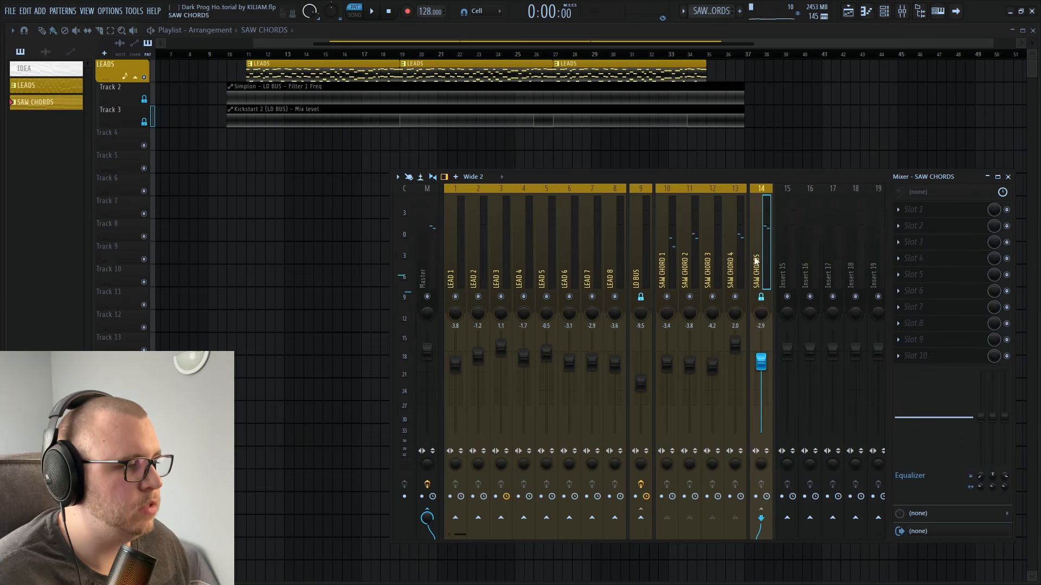
click(918, 210)
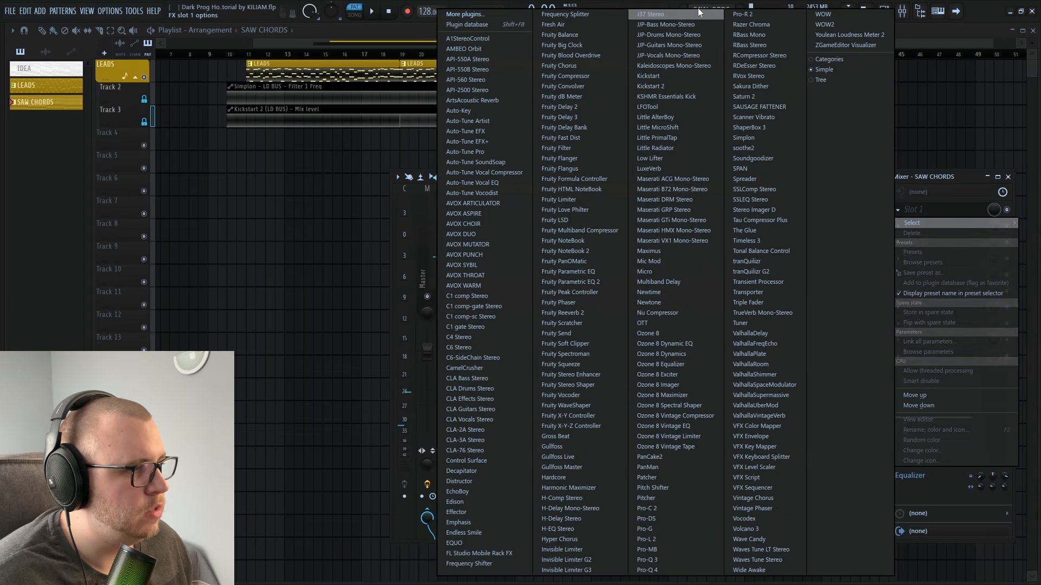
click(647, 323)
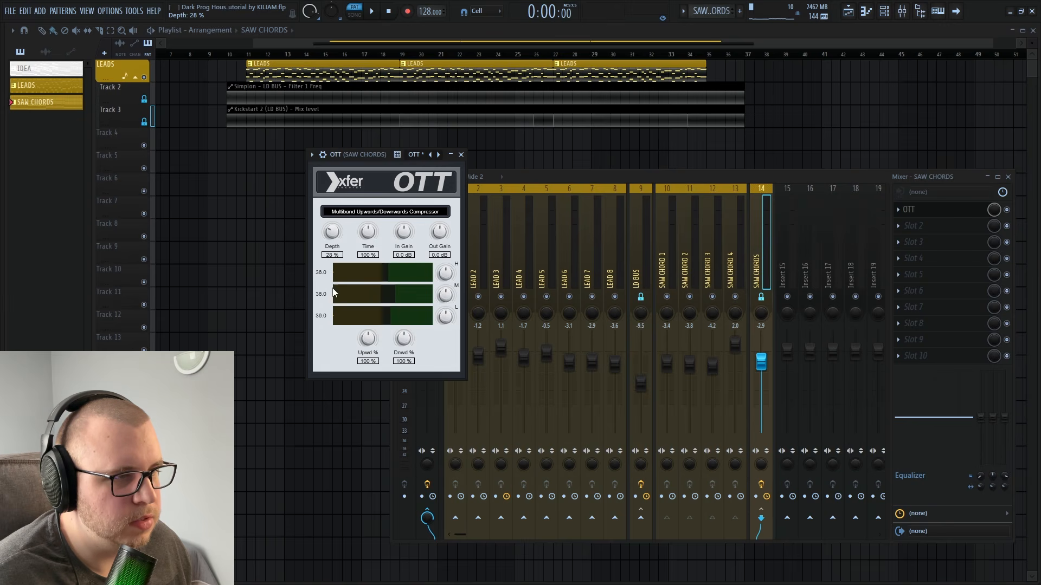
Add Pro-Q 3 to slot 2 of SAW CHORDS with a 30 dB/oct low cut at about 180 Hz and Q of 1.
click(913, 226)
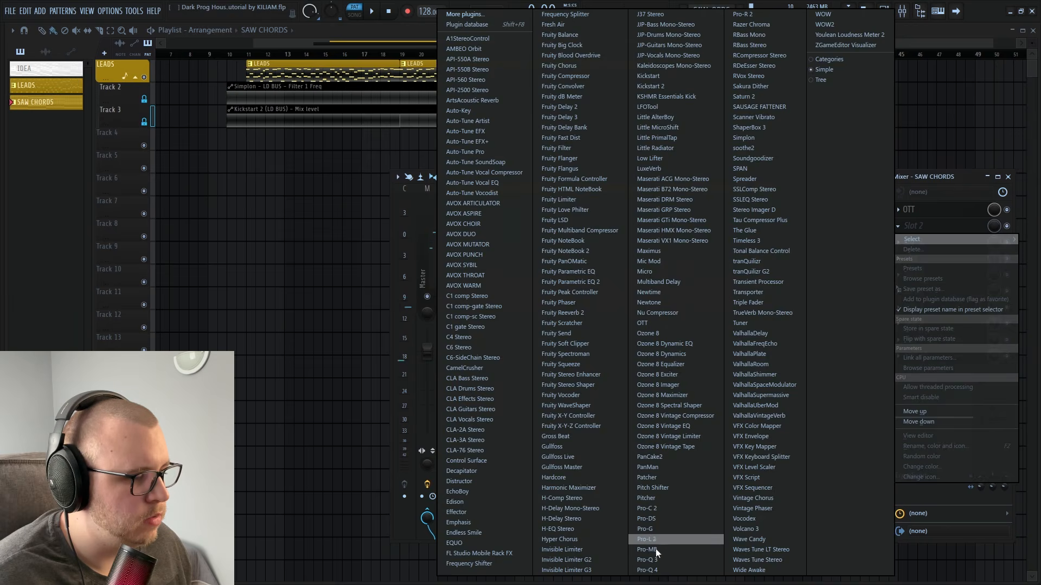
click(653, 560)
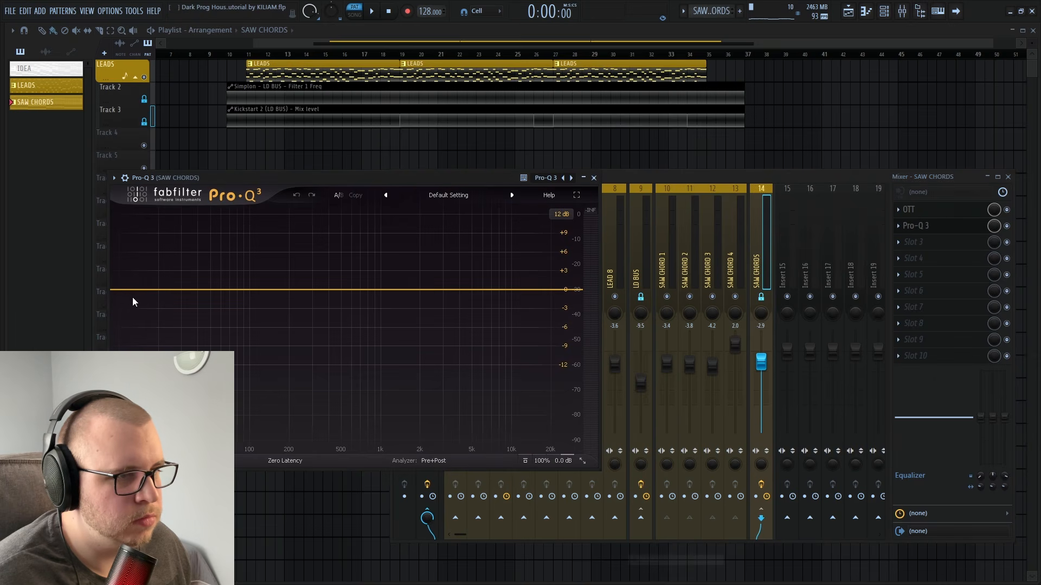
key(space)
drag(120, 291, 283, 291)
double_click(289, 263)
text(1)
key(Return)
alt+shift+click(283, 290)
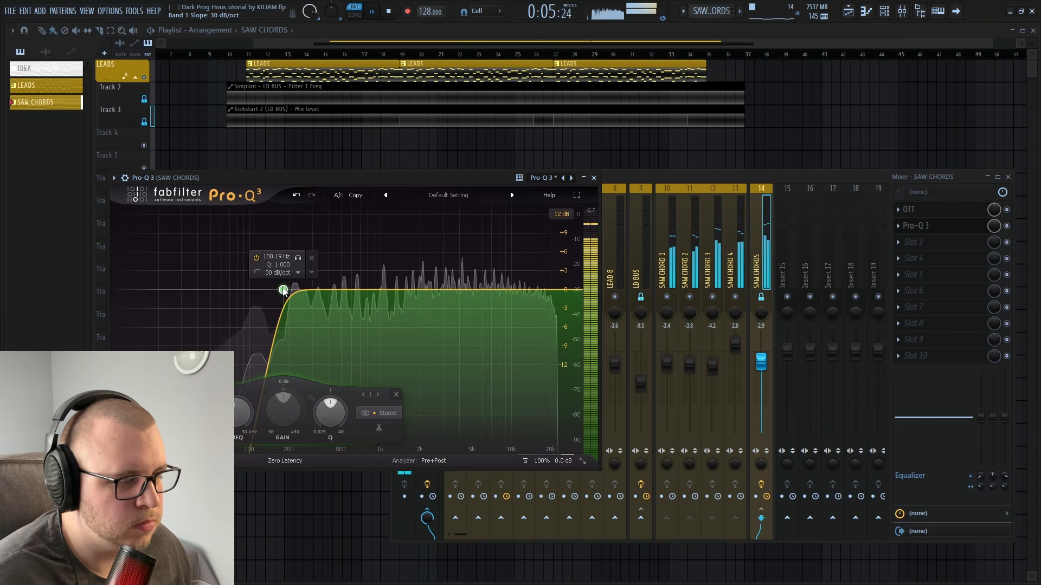
key(space)
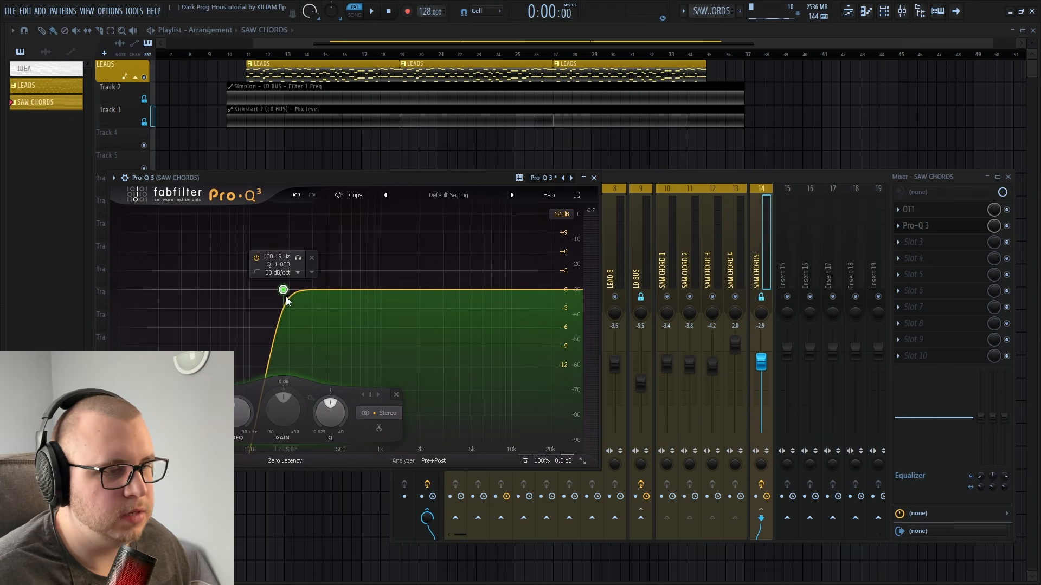
Add soothe2 to slot 3 of SAW CHORDS and load the Synths mid clean up preset.
click(916, 242)
click(766, 144)
click(257, 96)
scroll(229, 373, down, 1)
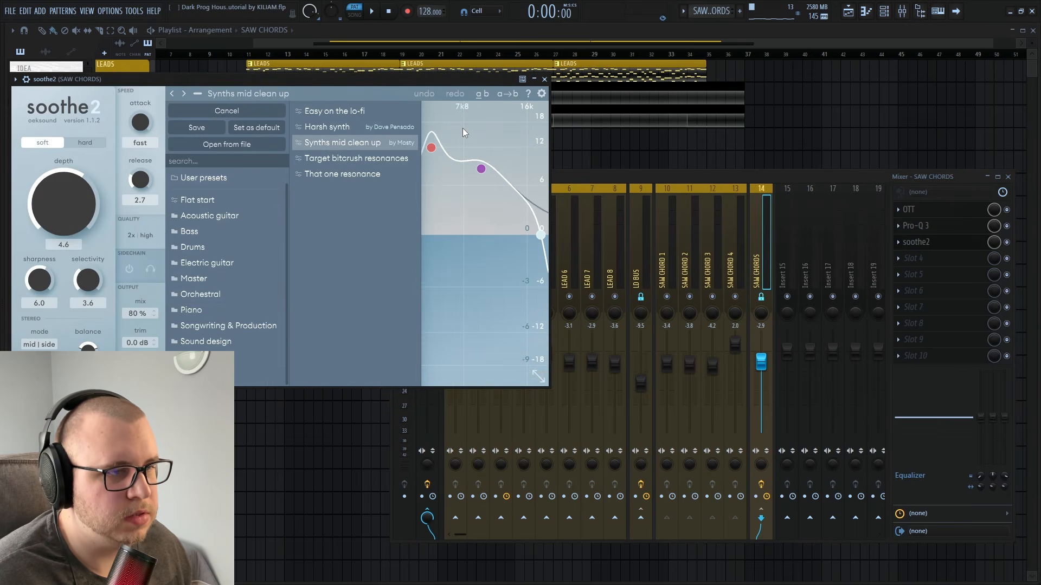
click(463, 128)
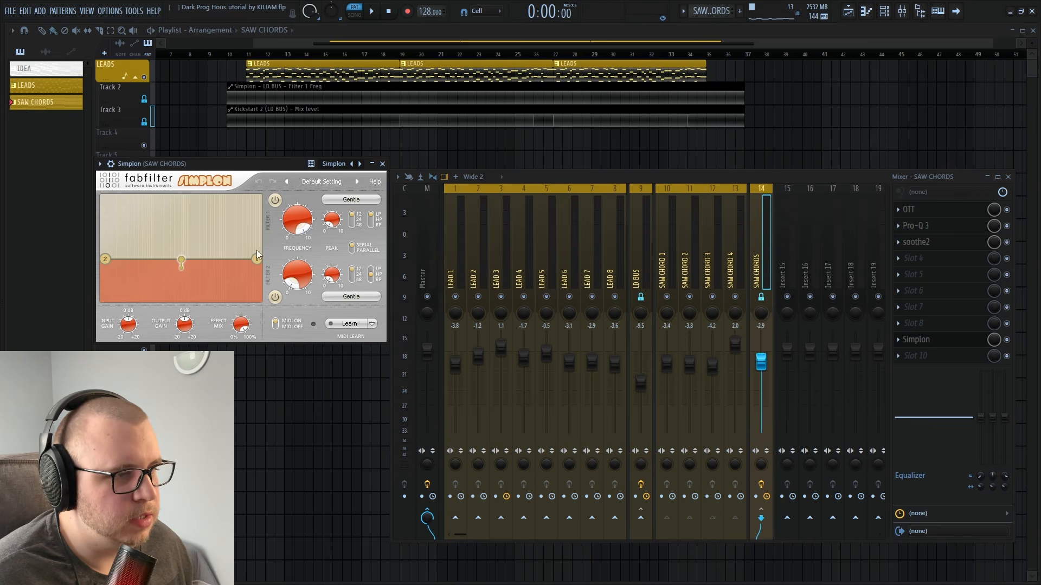
Create an automation clip for the mix level of Simplon in slot 9 of SAW CHORDS.
right_click(994, 340)
click(989, 417)
Add Kickstart 2 to slot 10 of SAW CHORDS at 90% mix and create an automation clip for its mix level.
click(908, 356)
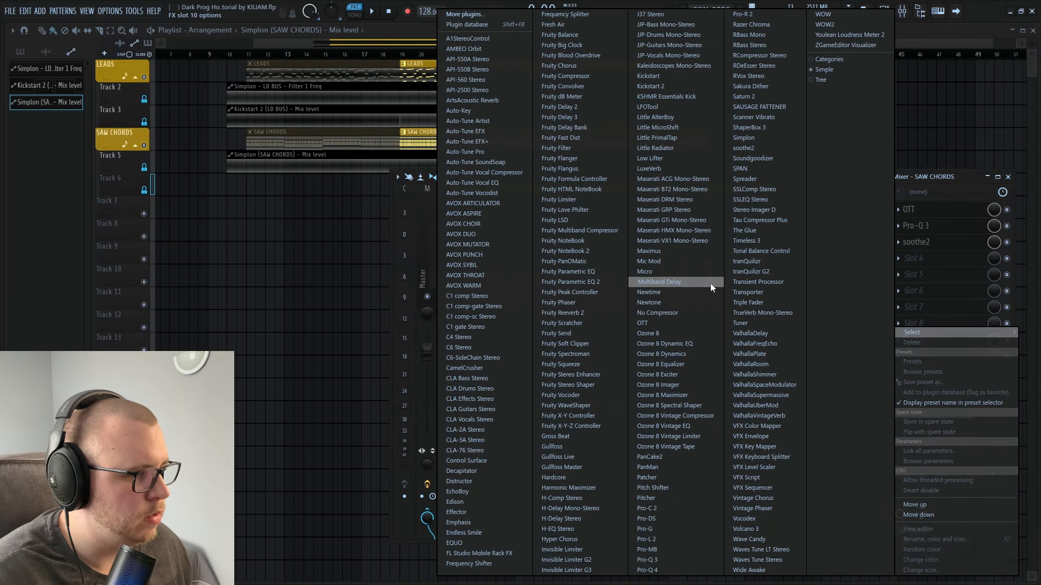
click(656, 87)
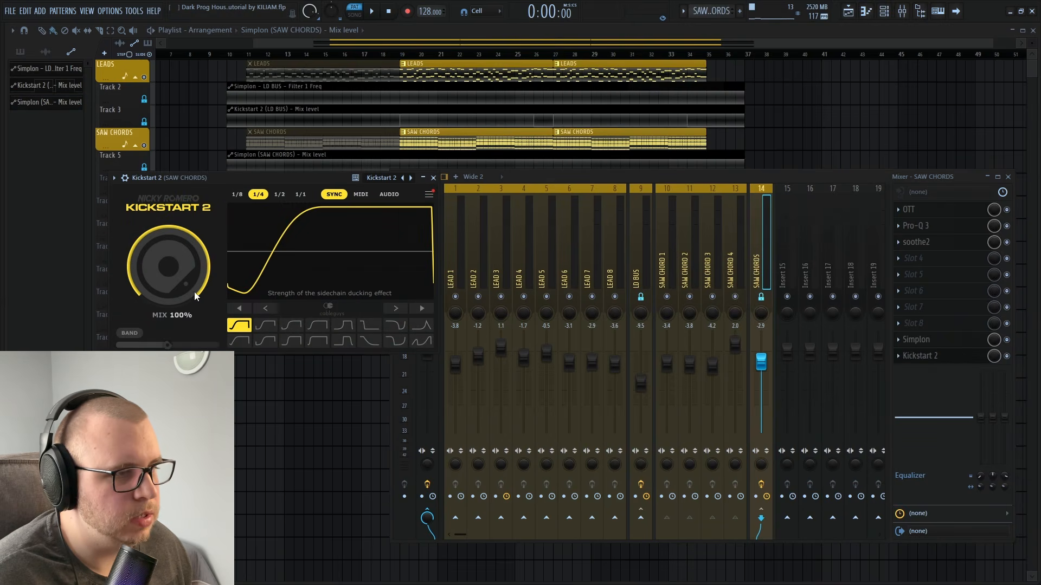
drag(168, 267, 168, 281)
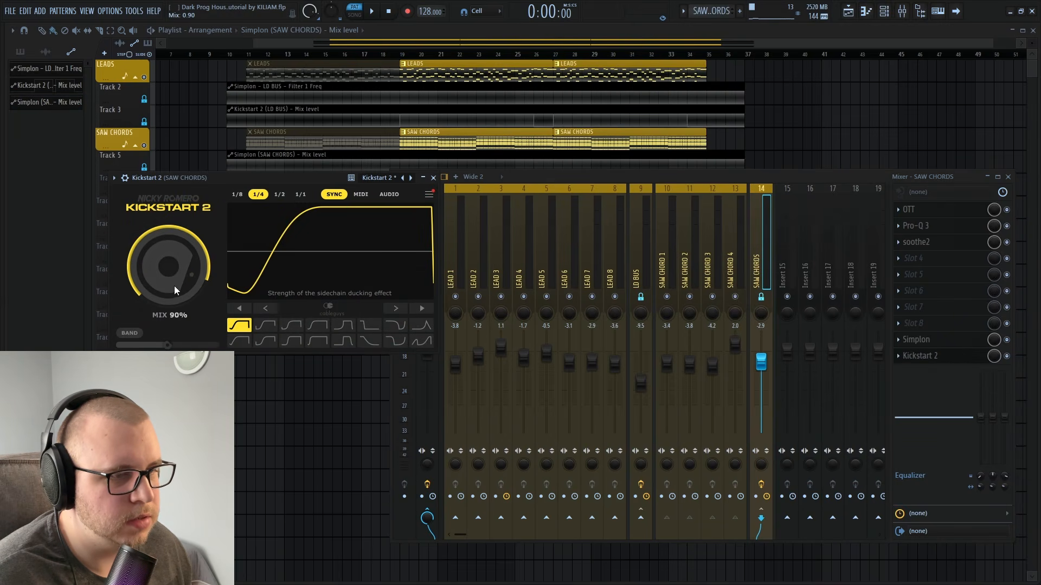
right_click(993, 356)
click(982, 437)
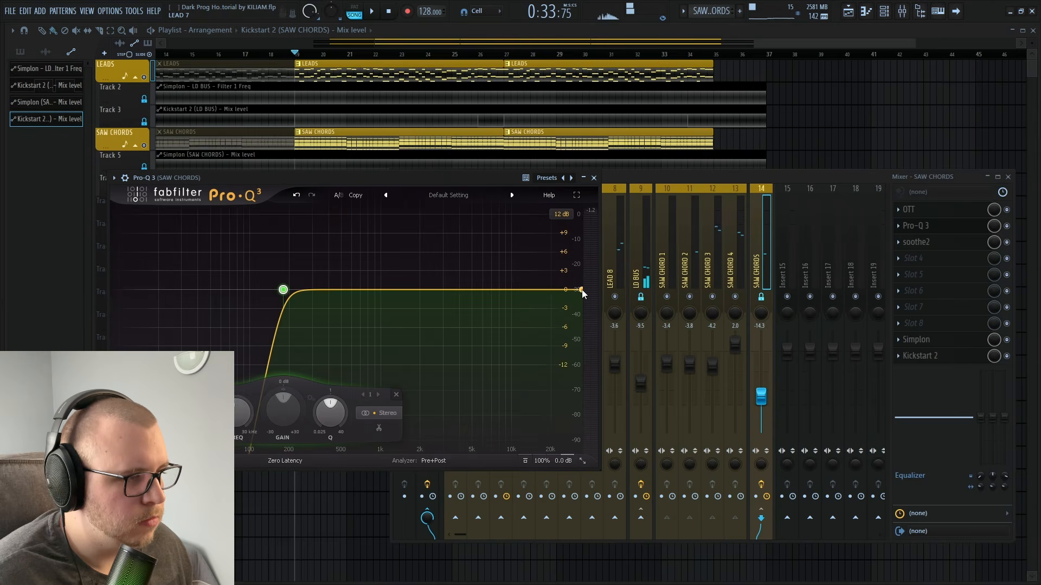
Add a 6 dB/oct high cut to the Pro-Q 3 on the SAW CHORDS bus.
drag(569, 290, 530, 291)
click(747, 302)
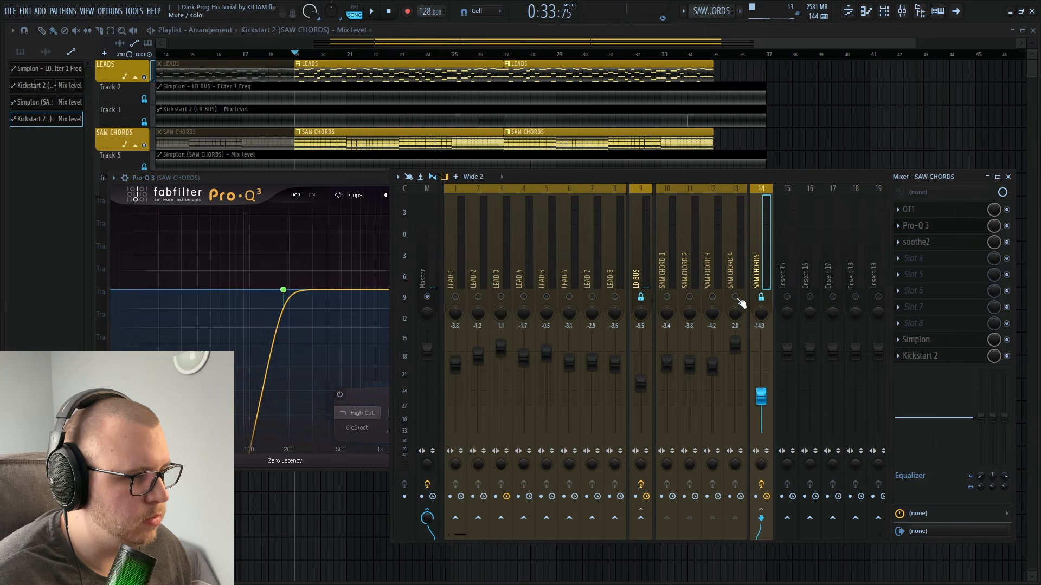
Add a gentle bell cut of about 1 dB near 6.6 kHz in the SAW CHORDS Pro-Q 3 and play back the arrangement.
drag(330, 177, 363, 161)
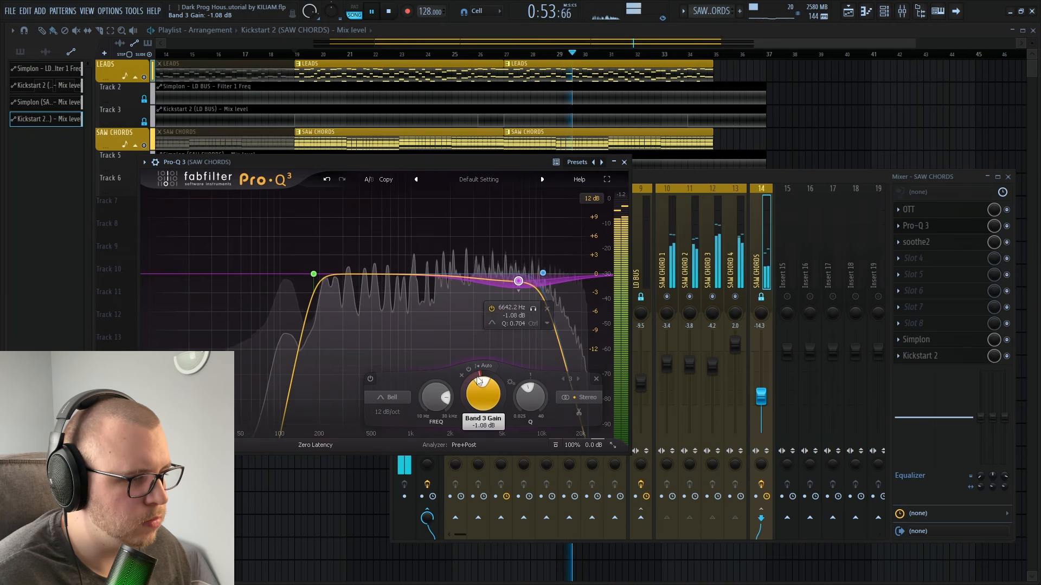
drag(456, 386, 457, 385)
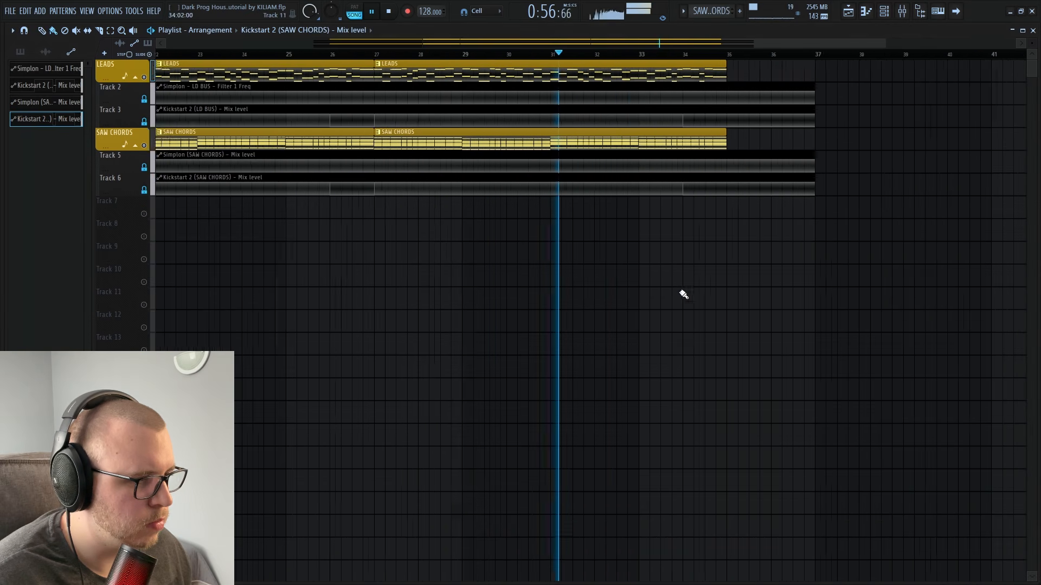
scroll(667, 76, down, 2)
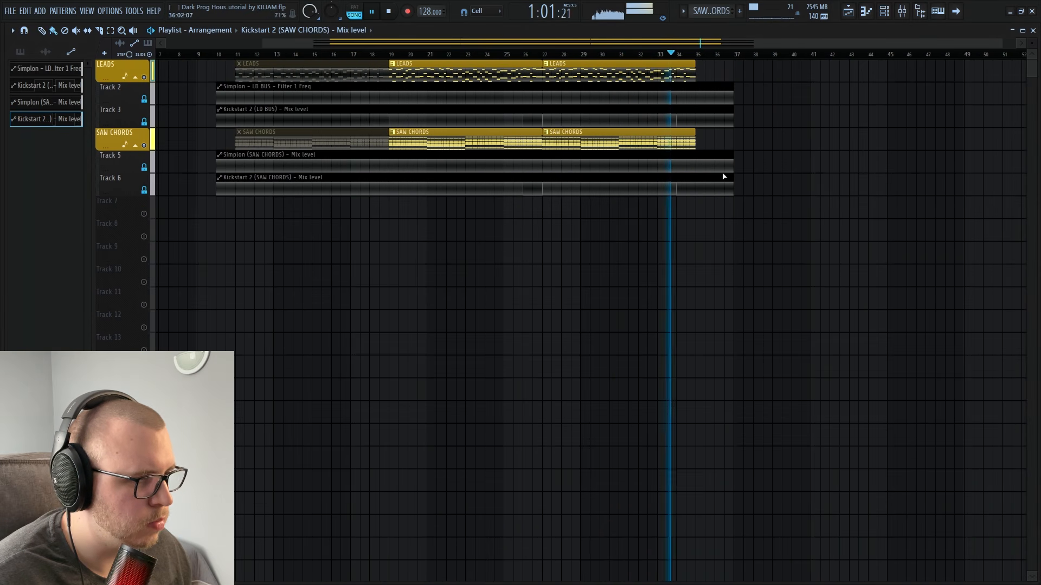
scroll(686, 279, up, 2)
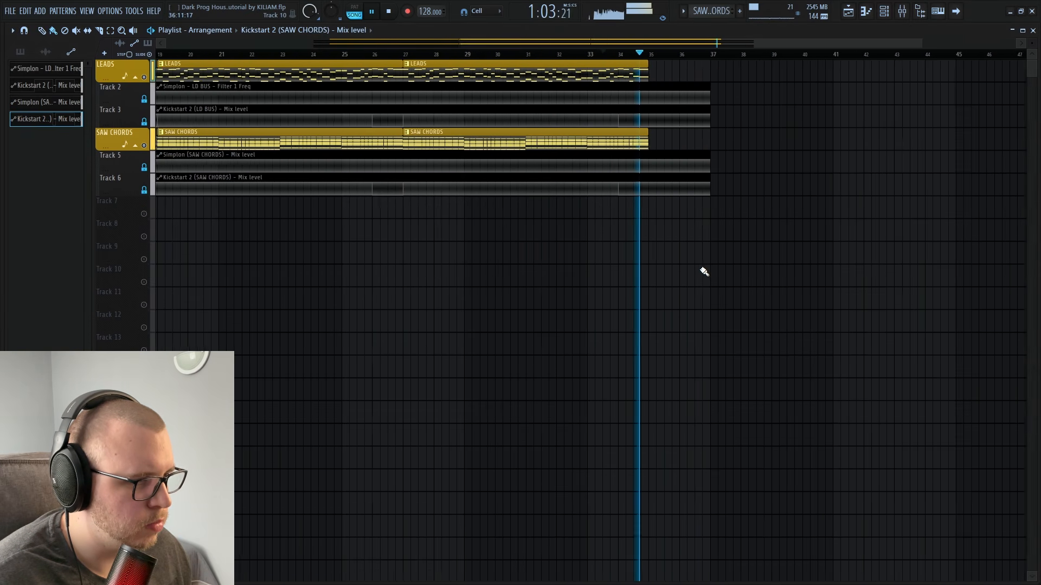
scroll(702, 274, down, 3)
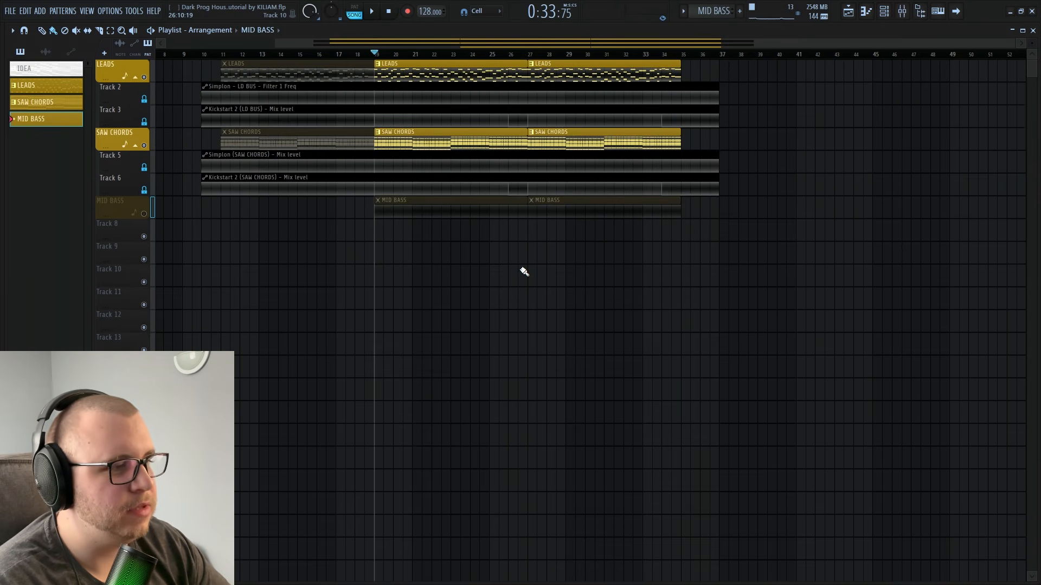
Unmute the MID BASS playlist track and audition the Sylenth1 sound on channel BASS 1.
right_click(146, 214)
right_click(145, 214)
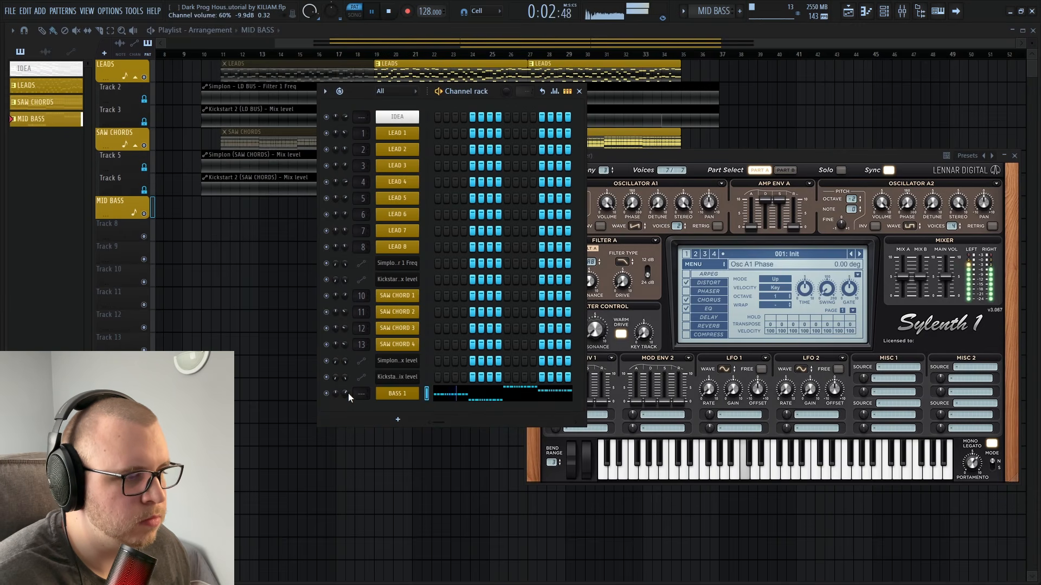
drag(672, 157, 598, 142)
key(space)
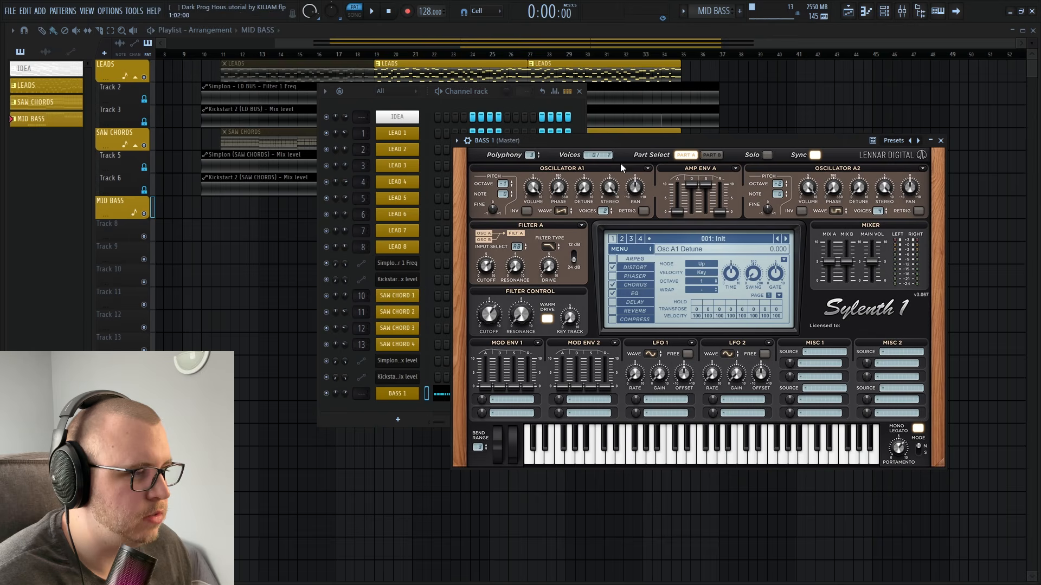
Clone the BASS 1 channel as BASS 2 and play both layers together.
drag(604, 137, 612, 112)
click(398, 395)
right_click(397, 395)
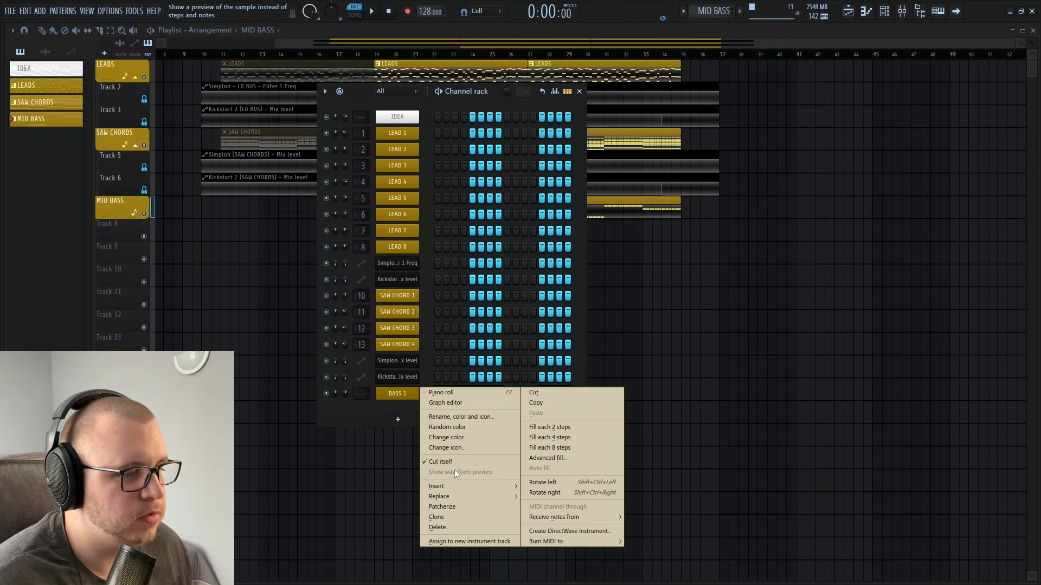
click(442, 516)
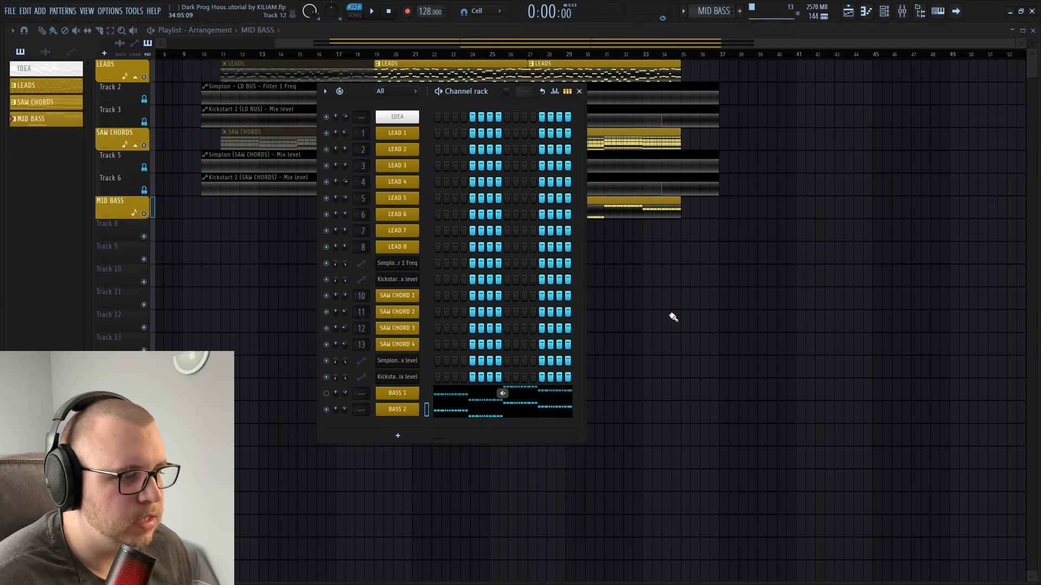
key(space)
click(326, 393)
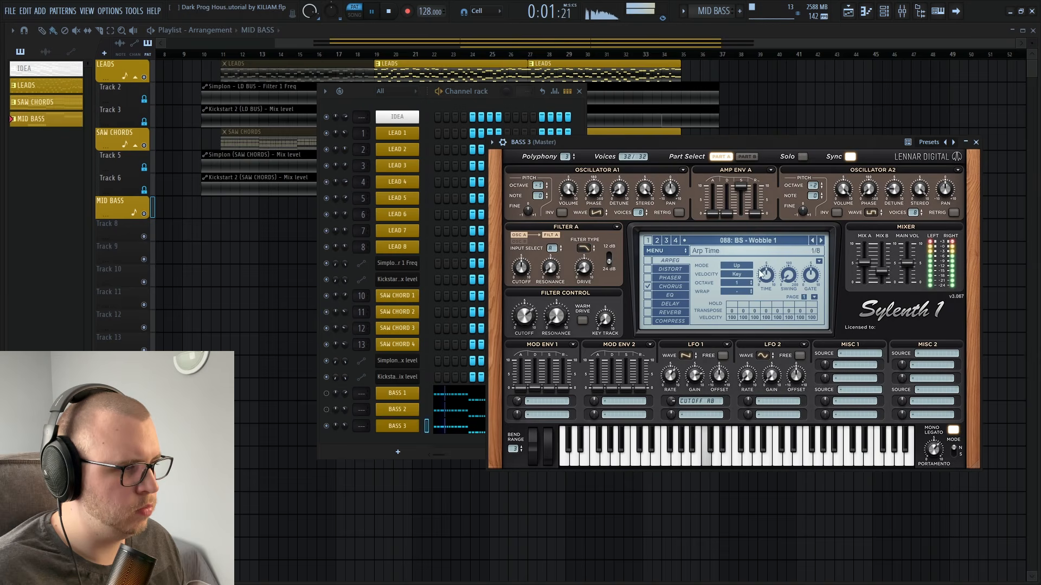
Compare BASS 3 on its own with the full layer by toggling the mutes of BASS 1 and BASS 2 during playback.
click(398, 426)
click(325, 410)
click(326, 394)
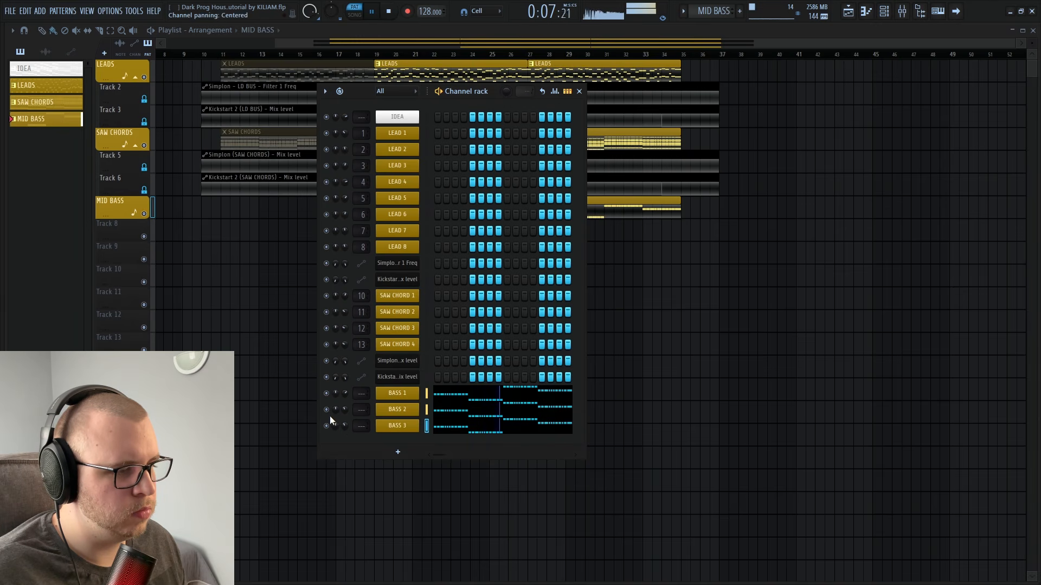
click(326, 410)
click(326, 394)
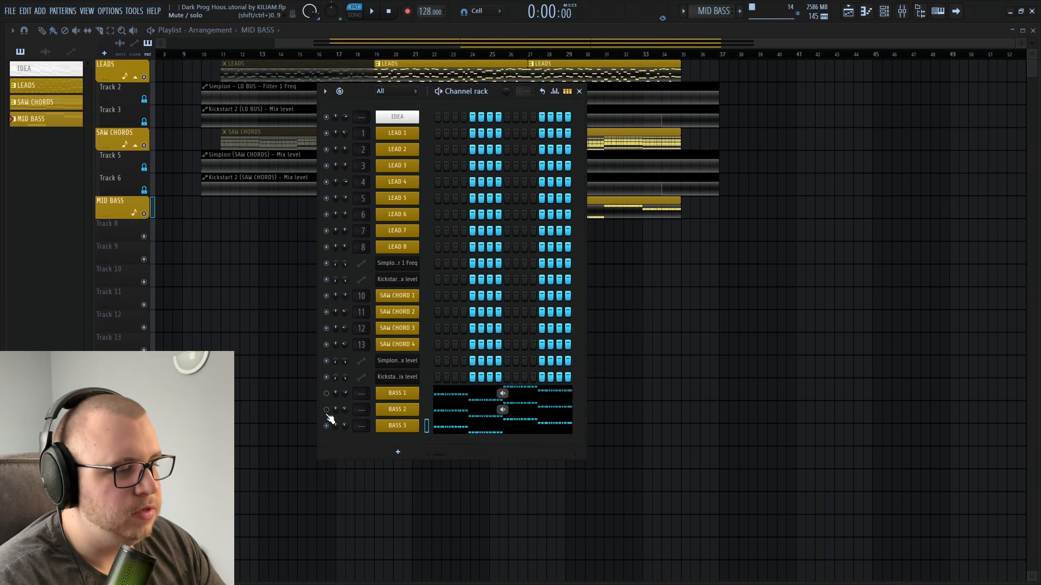
click(326, 410)
click(326, 394)
Clone BASS 3 as BASS 4 and set it up in Serum with the RYOS_BS - Power preset.
right_click(397, 427)
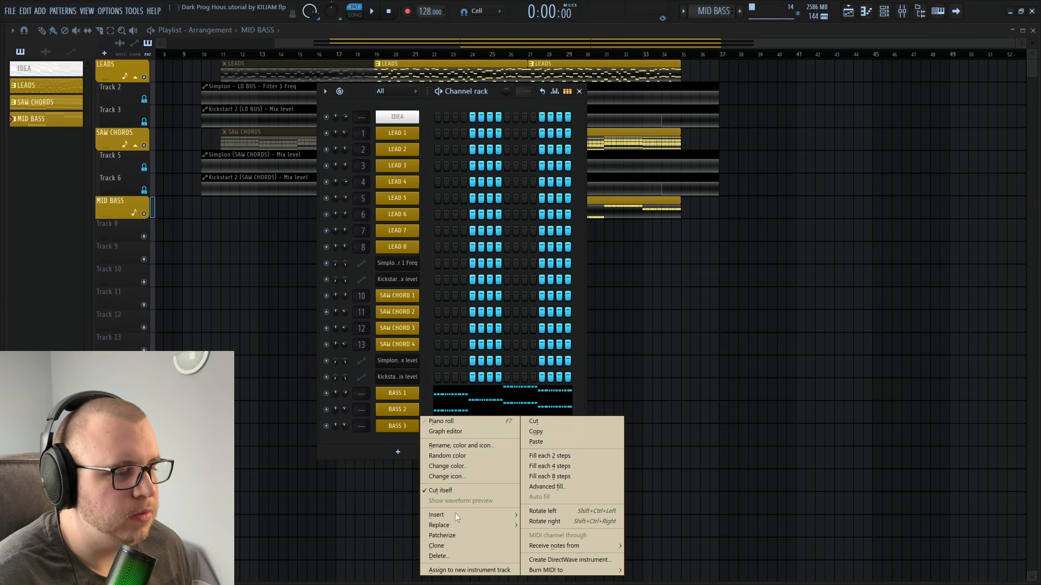
click(437, 545)
click(446, 456)
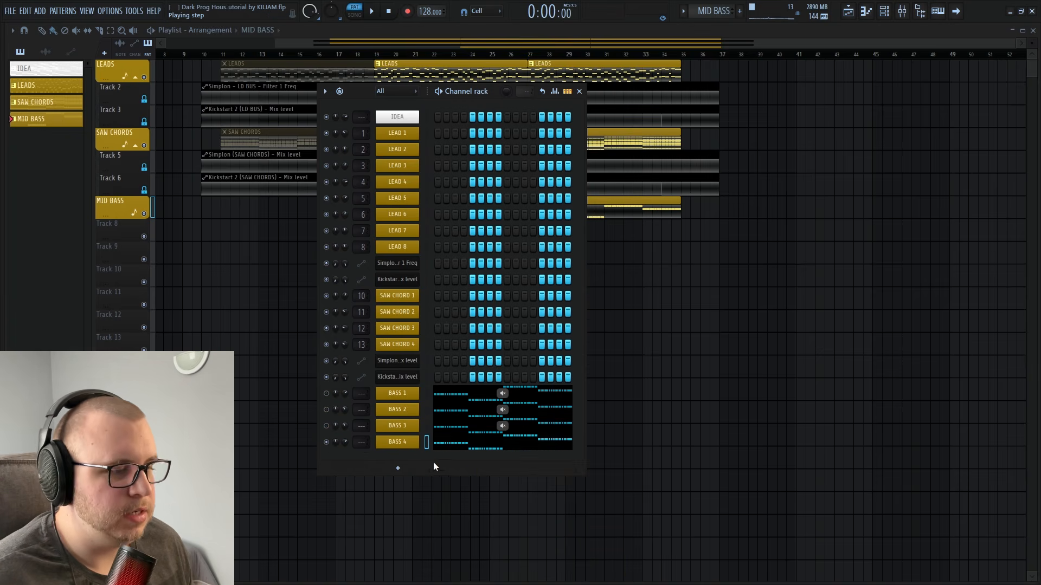
click(397, 442)
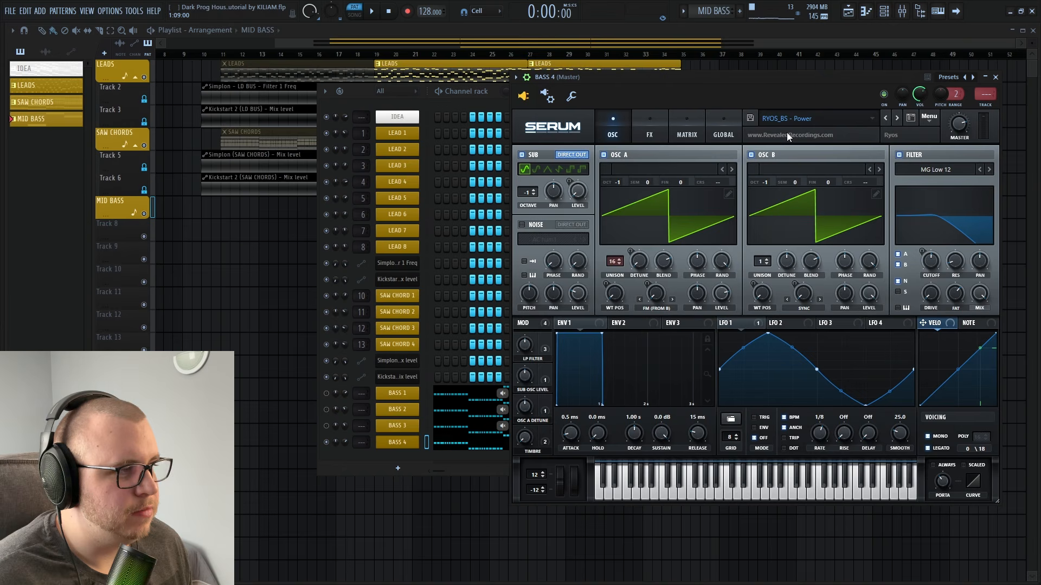
Unmute BASS 1, BASS 2 and BASS 3 during playback and adjust the channel volume of BASS 4 against them.
key(space)
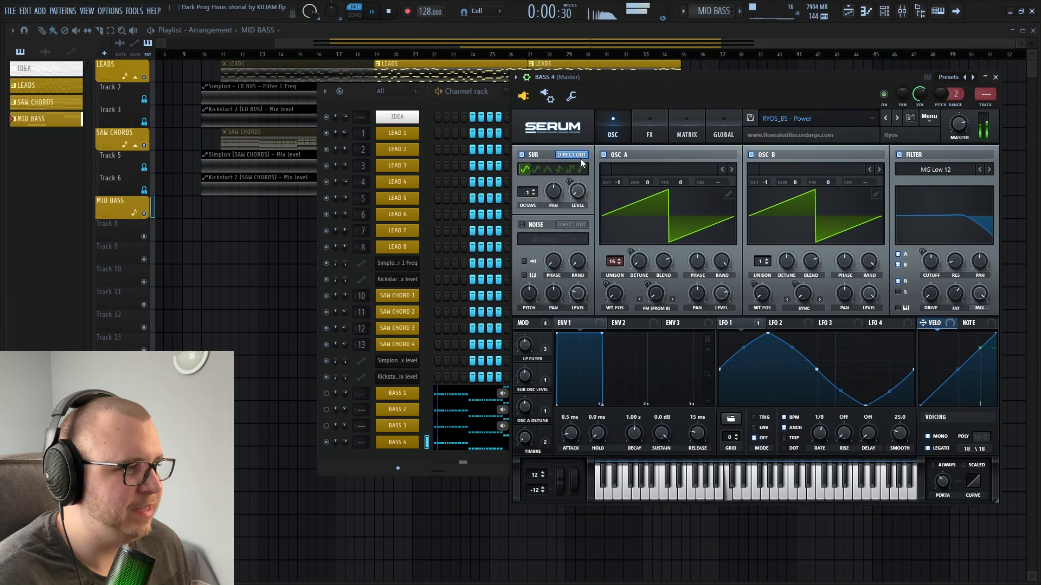
click(334, 425)
click(327, 410)
click(327, 394)
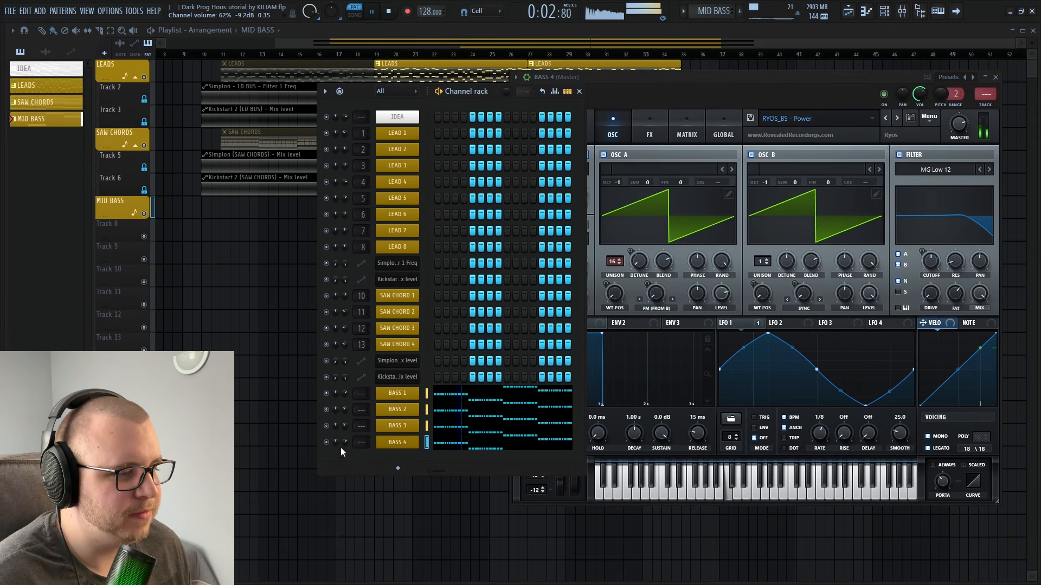
drag(347, 445, 347, 449)
click(669, 81)
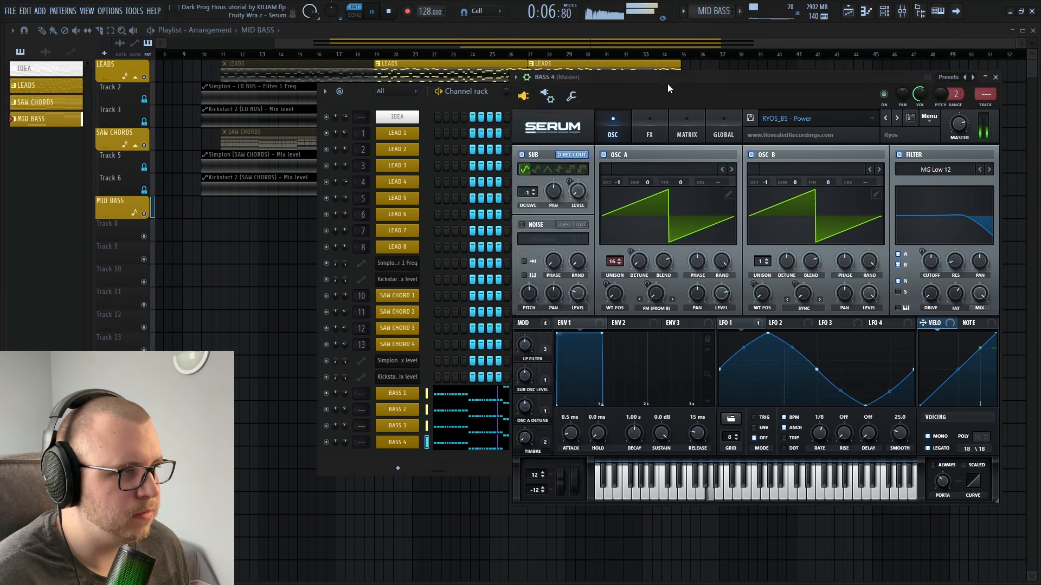
Assign BASS 1 to BASS 4 to mixer tracks 15 to 18 and route them to a MID BASS bus on insert 19.
key(space)
key(Escape)
key(F9)
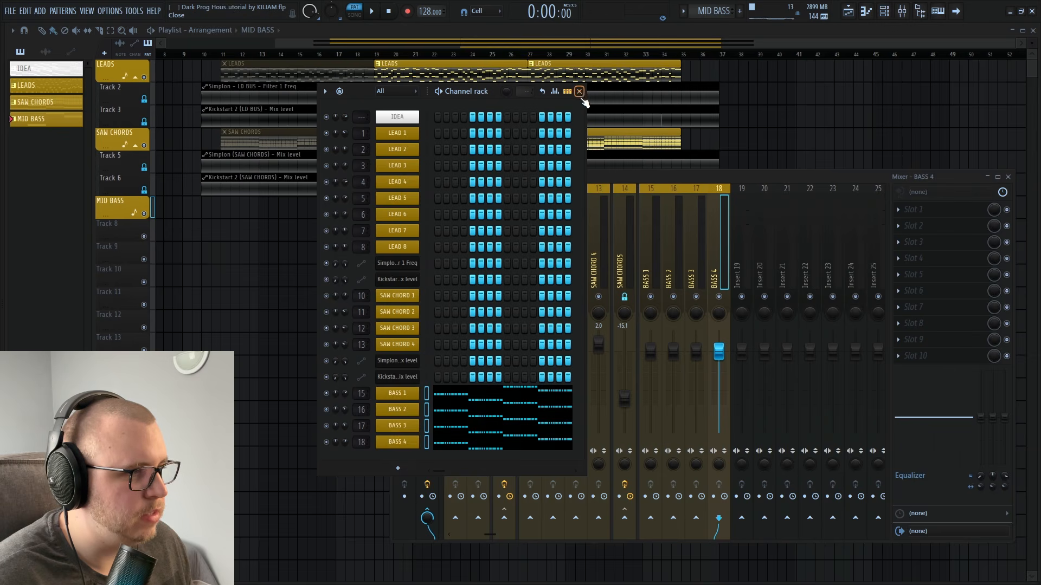
key(F6)
click(692, 240)
right_click(668, 278)
click(725, 201)
click(717, 192)
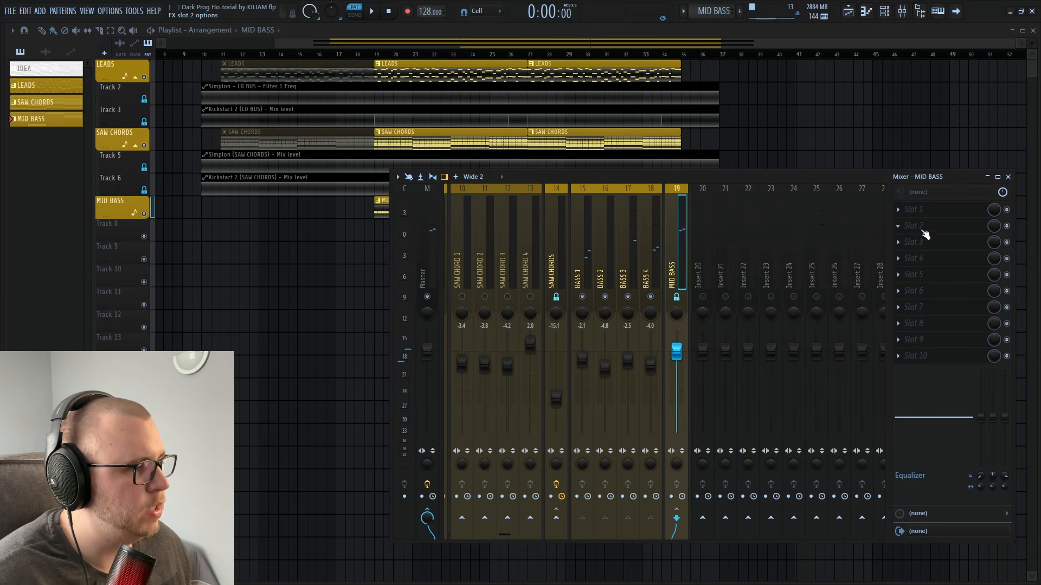
Add Pro-Q 3 to slot 2 of MID BASS with a 30 dB/oct low cut at about 140 Hz, a high cut and a 1 dB boost near 726 Hz.
click(924, 234)
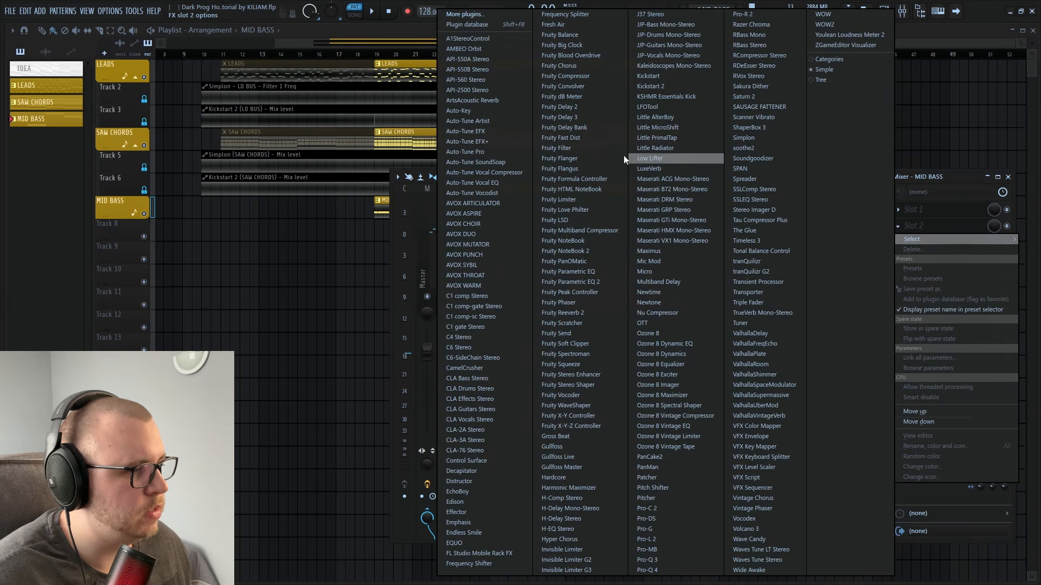
click(659, 559)
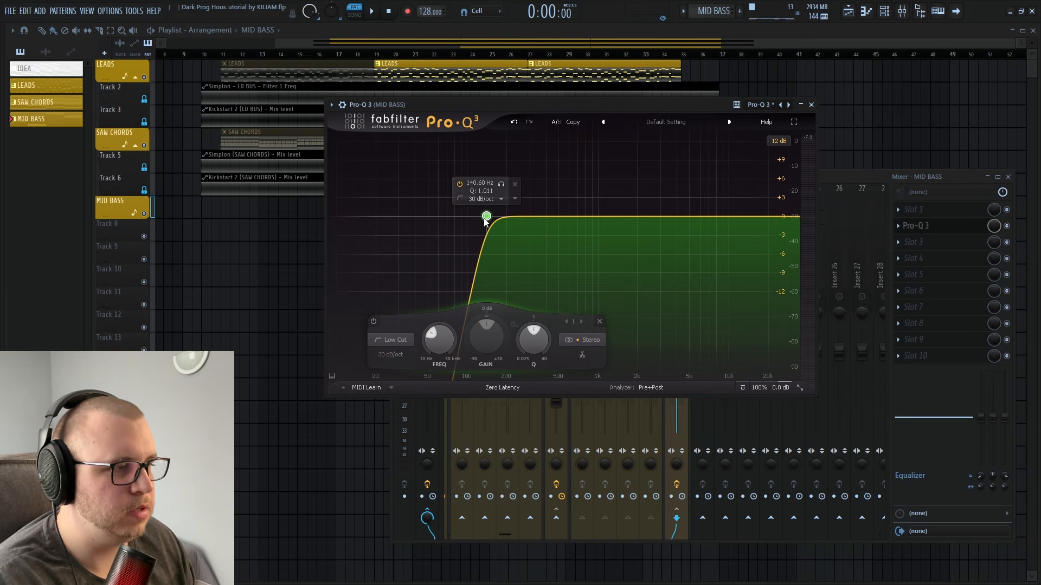
double_click(701, 217)
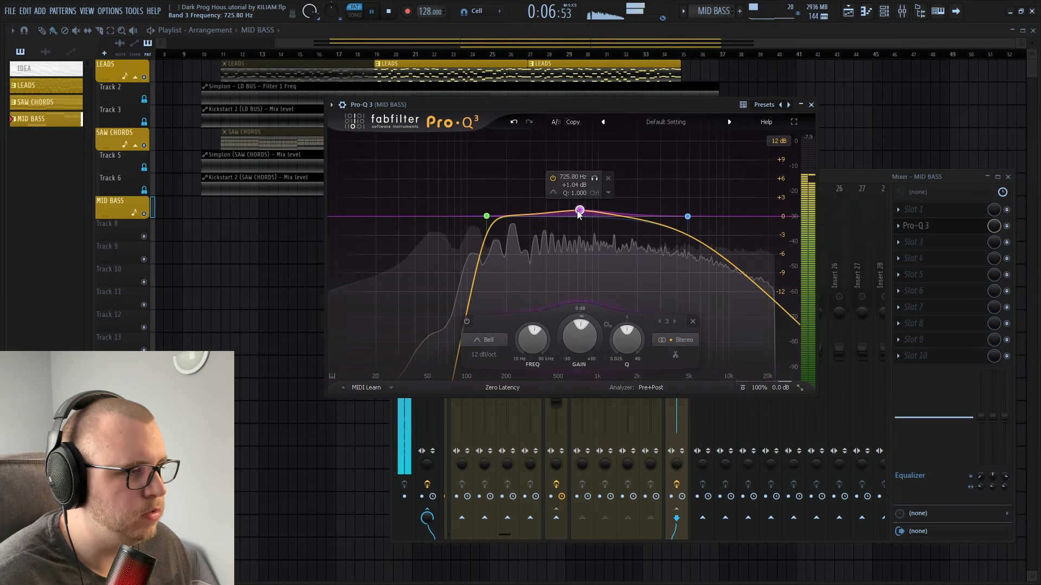
drag(580, 212, 583, 211)
scroll(585, 210, down, 1)
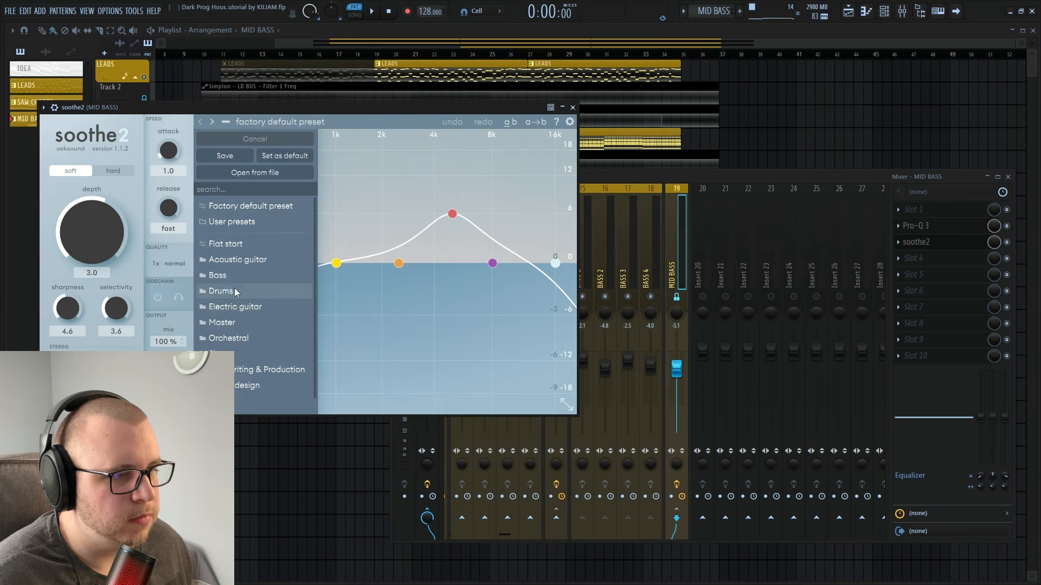
Load the Melodic bass control preset in soothe2 on MID BASS and move its high cut point up to the top of the frequency range.
click(240, 276)
click(391, 172)
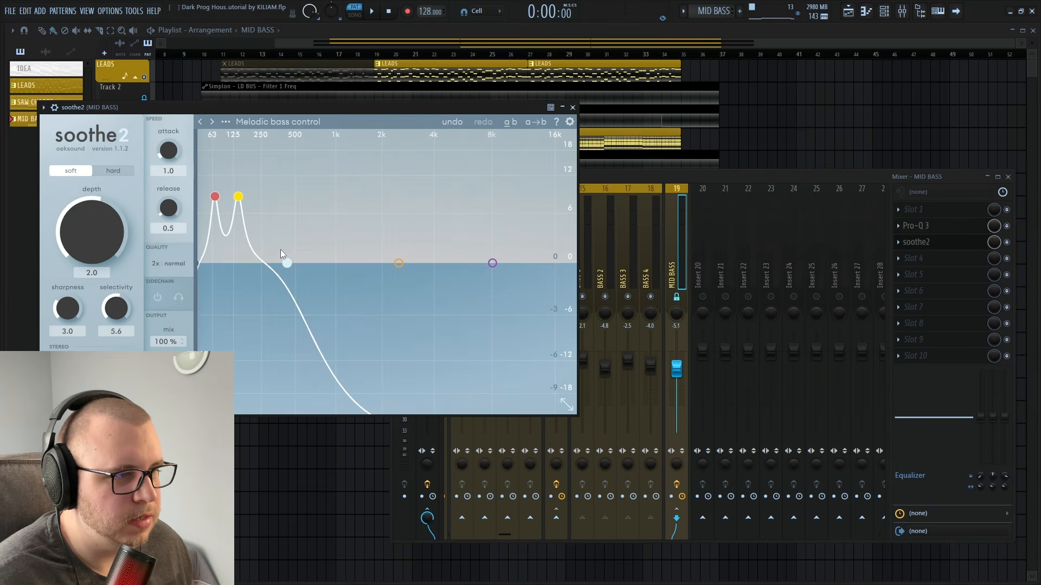
drag(287, 264, 575, 263)
click(573, 109)
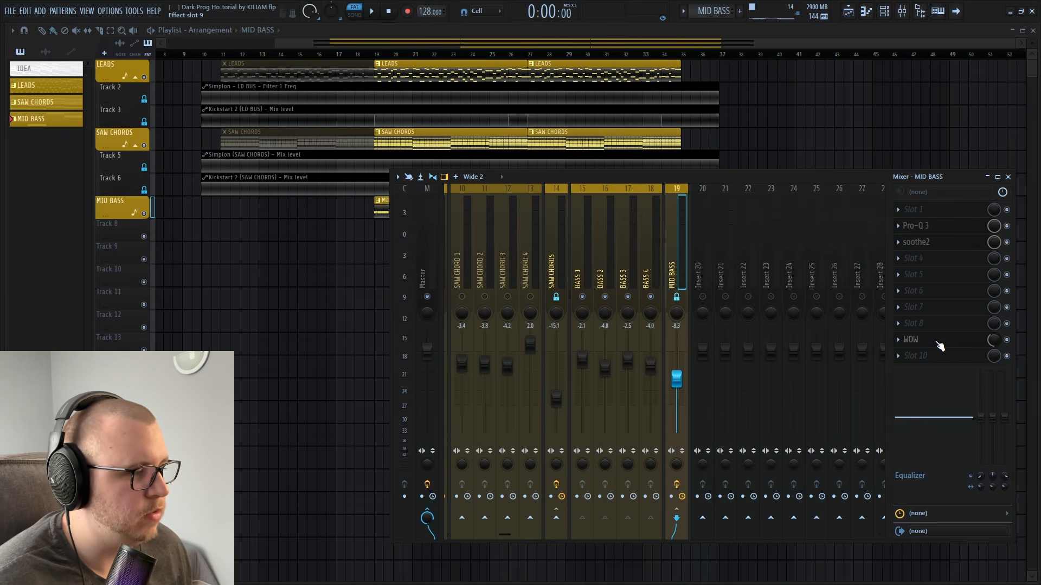
Lower the mix level of WOW in slot 9 of MID BASS and set the bus fader to -7.0 dB during playback.
key(space)
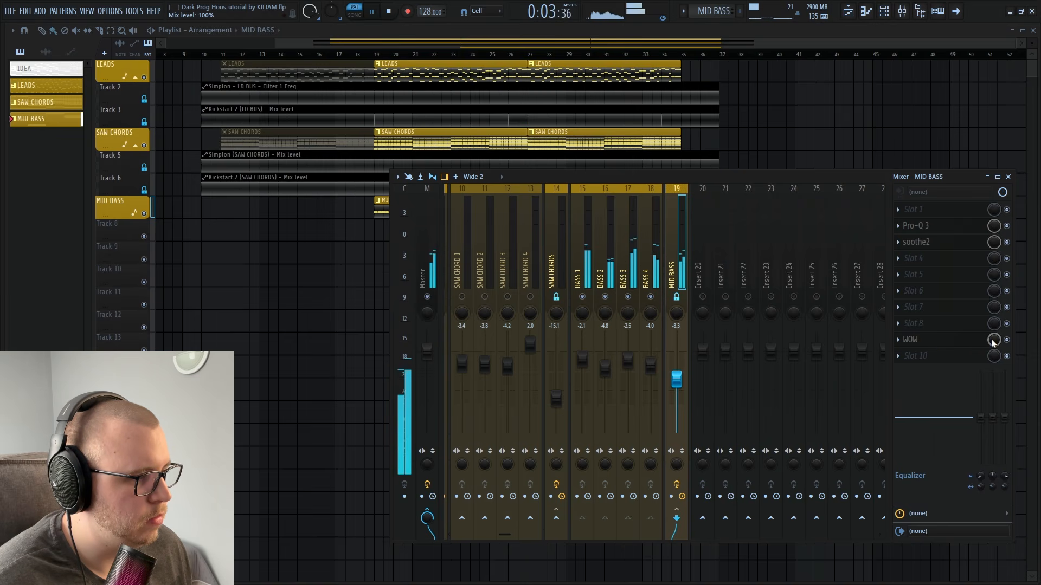
drag(993, 339, 993, 358)
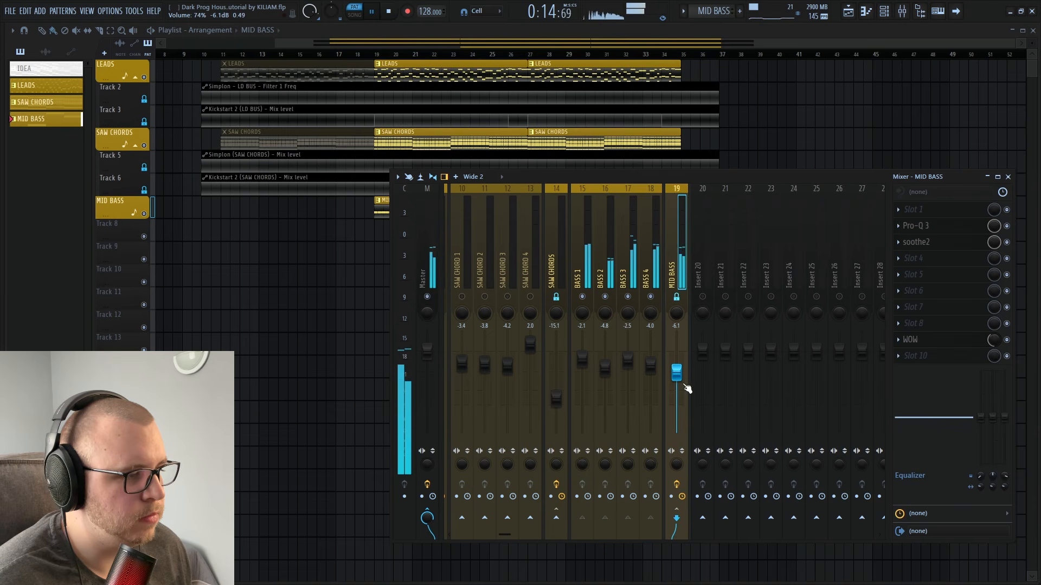
key(space)
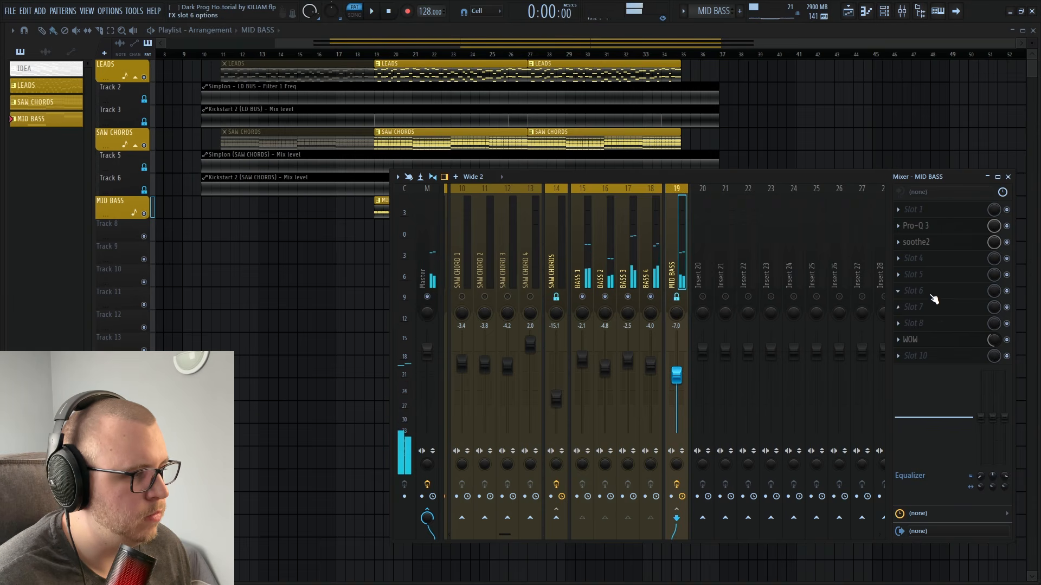
Add SAUSAGE FATTENER to slot 6 of MID BASS with 2.0 % fatness.
click(916, 291)
click(762, 106)
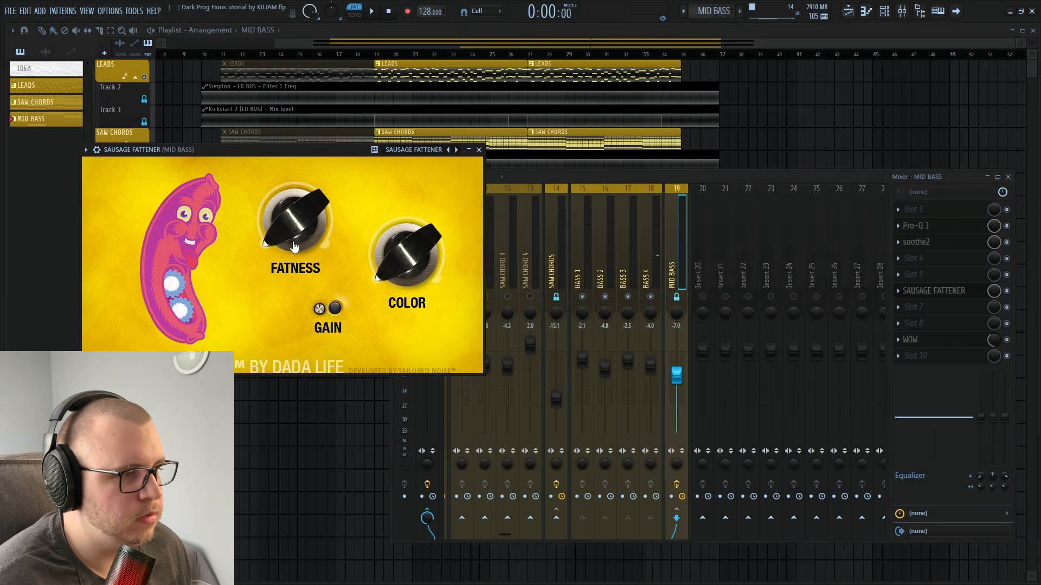
drag(301, 236, 297, 234)
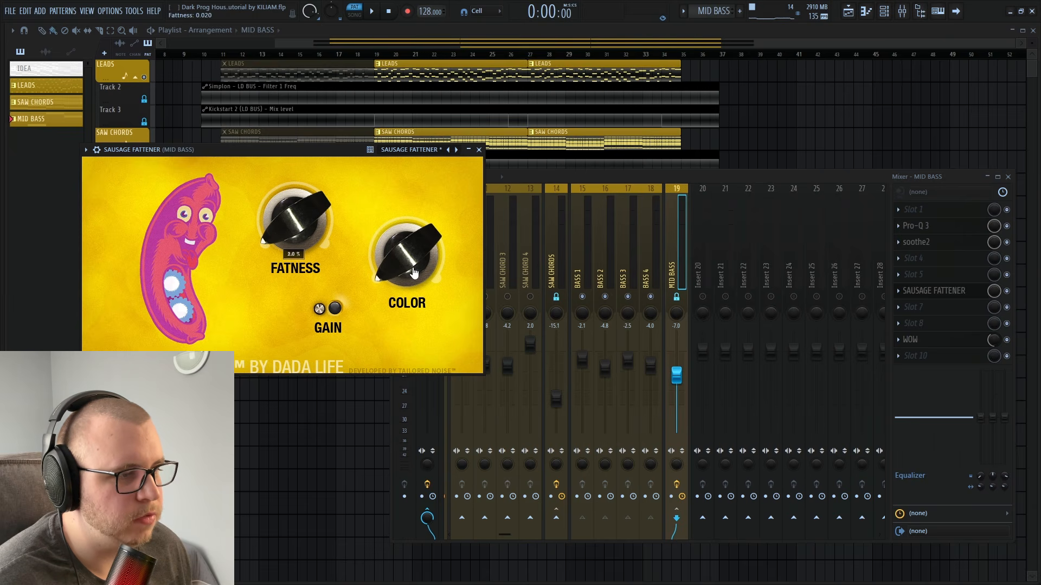
Add Kickstart 2 with another ducking curve to slot 10 of MID BASS and move WOW up to slot 8.
click(916, 356)
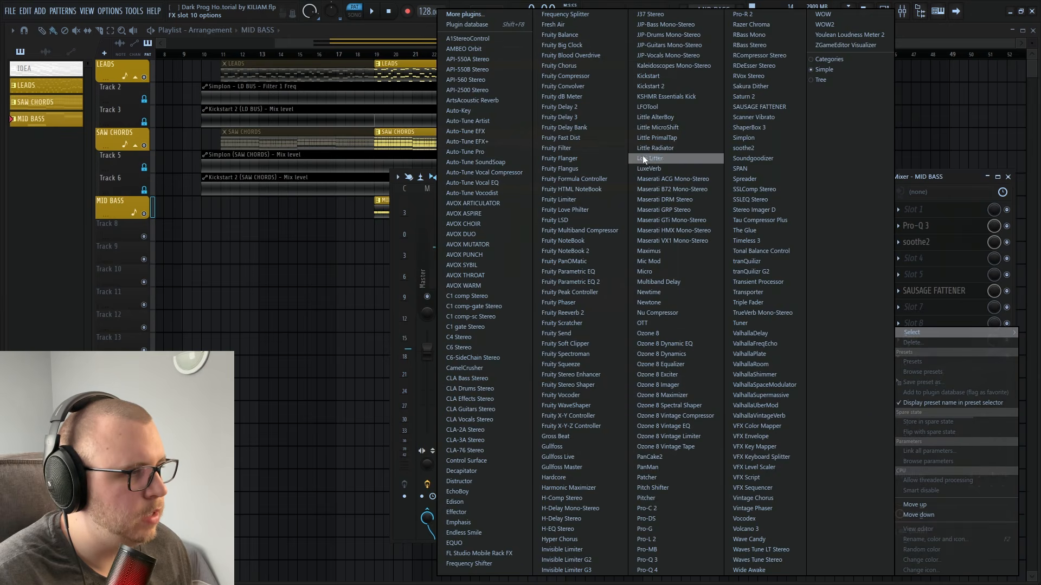
click(666, 85)
click(895, 340)
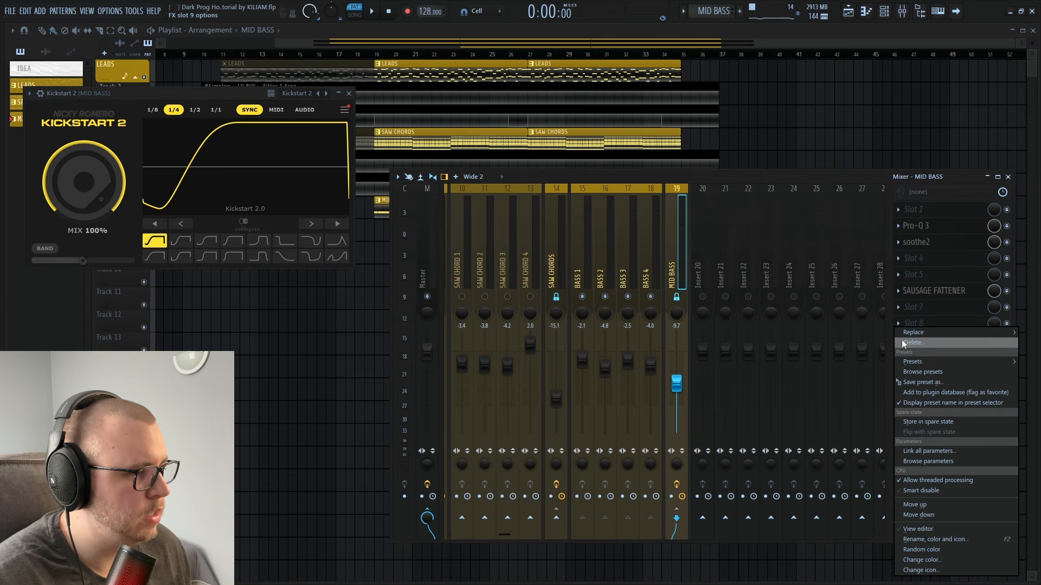
click(902, 342)
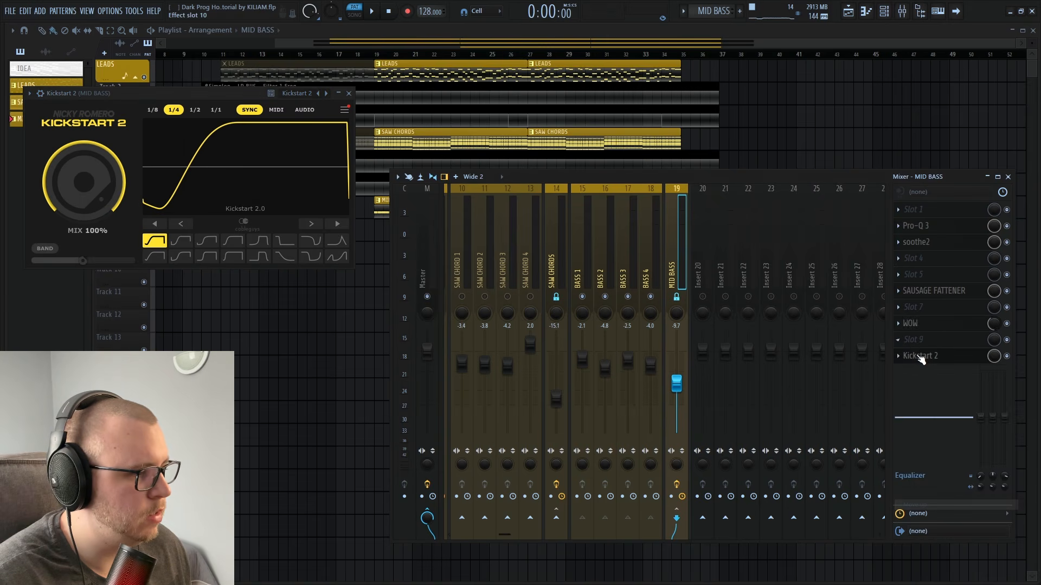
click(180, 255)
click(348, 94)
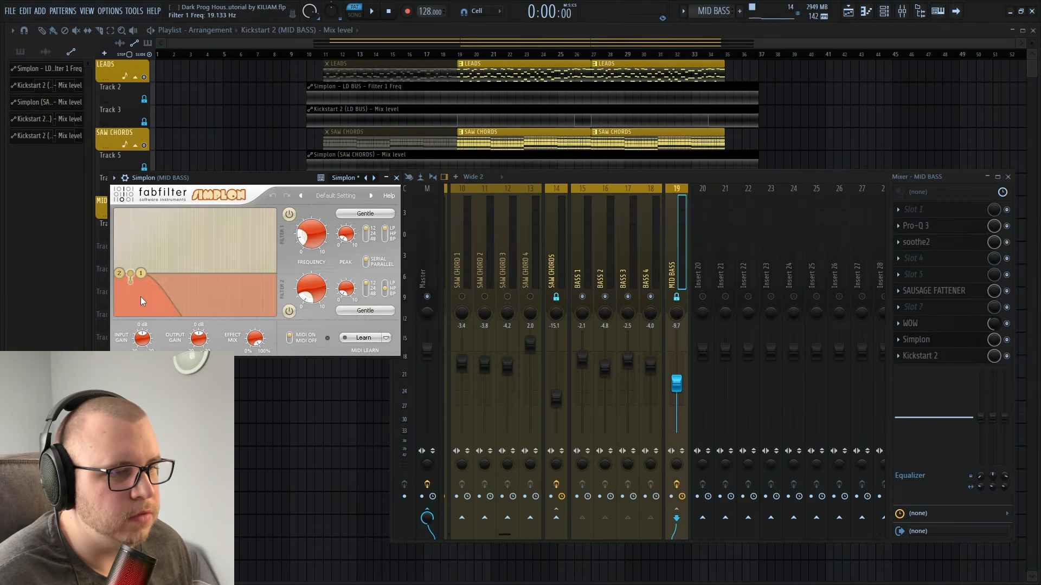
Automate the Filter 1 frequency of Simplon on MID BASS and play back the drop to check the bass.
drag(139, 295, 198, 274)
click(134, 11)
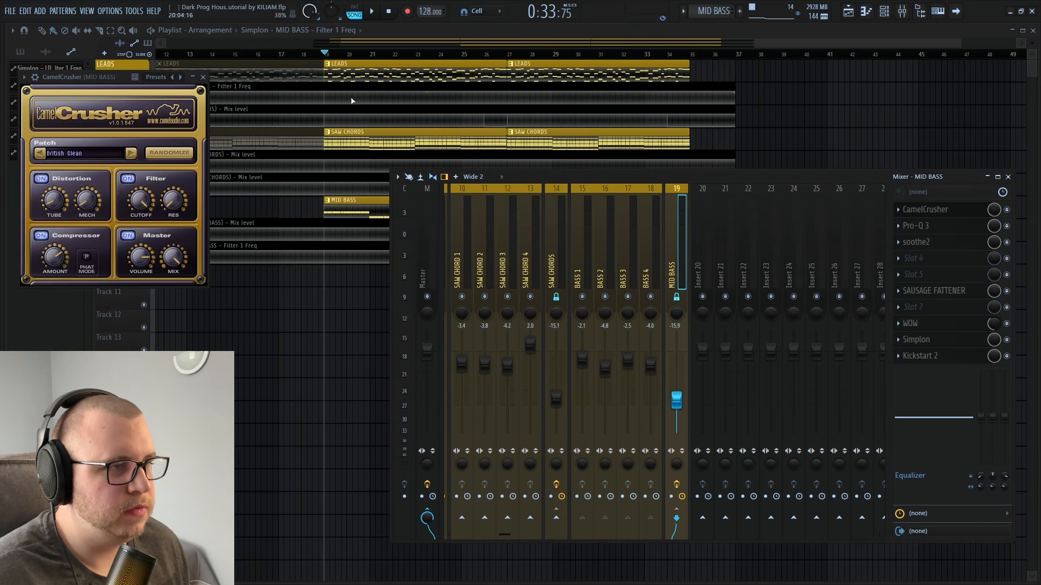
key(space)
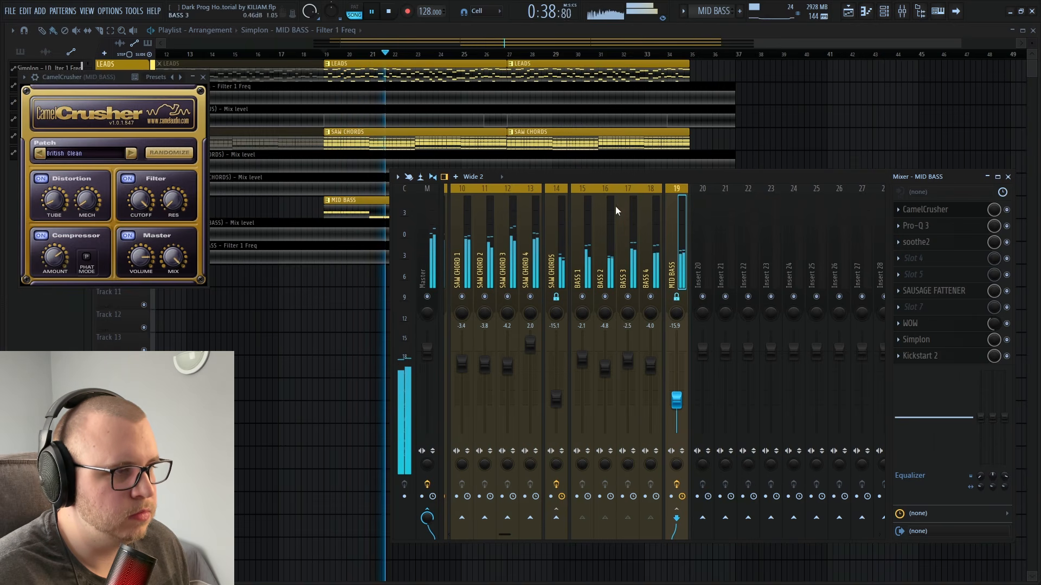
key(space)
key(F9)
key(Escape)
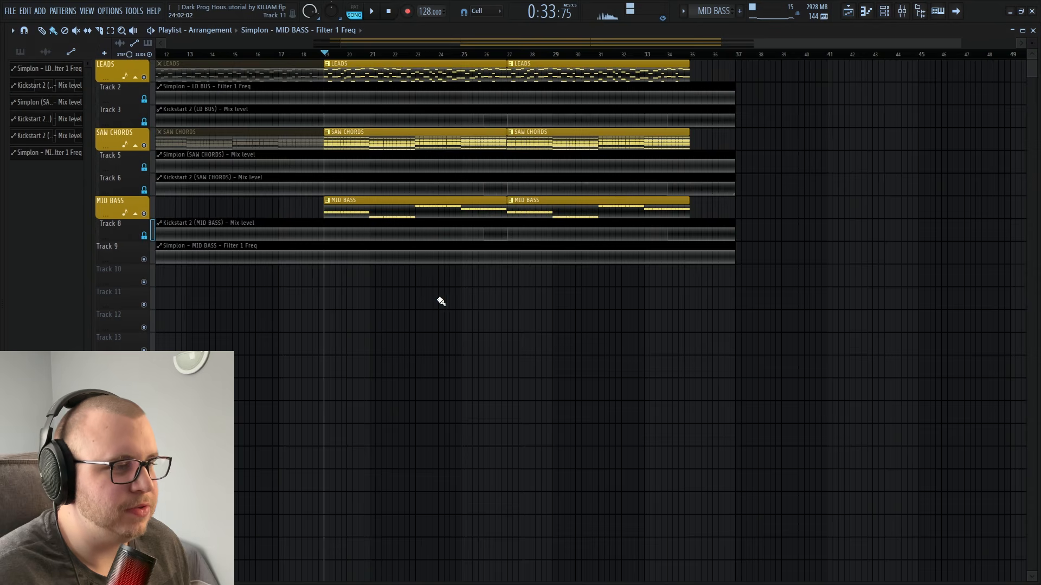
Create a pattern named SUB in the same gold color as the others and show the channel rack.
scroll(816, 319, down, 2)
scroll(822, 306, up, 1)
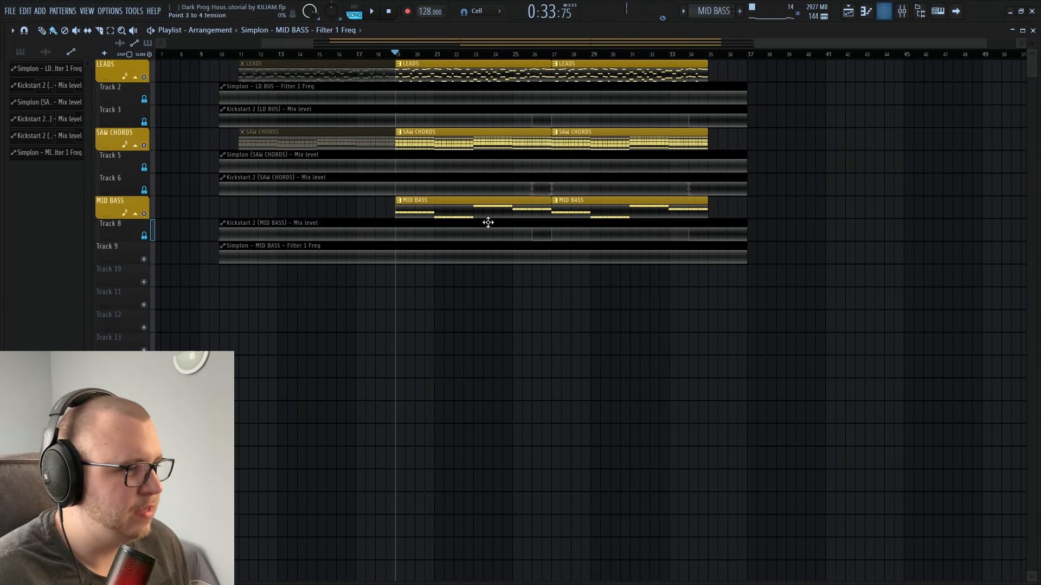
click(867, 12)
key(Escape)
key(F4)
text(SUB)
click(847, 13)
click(877, 192)
key(Return)
key(Return)
click(894, 13)
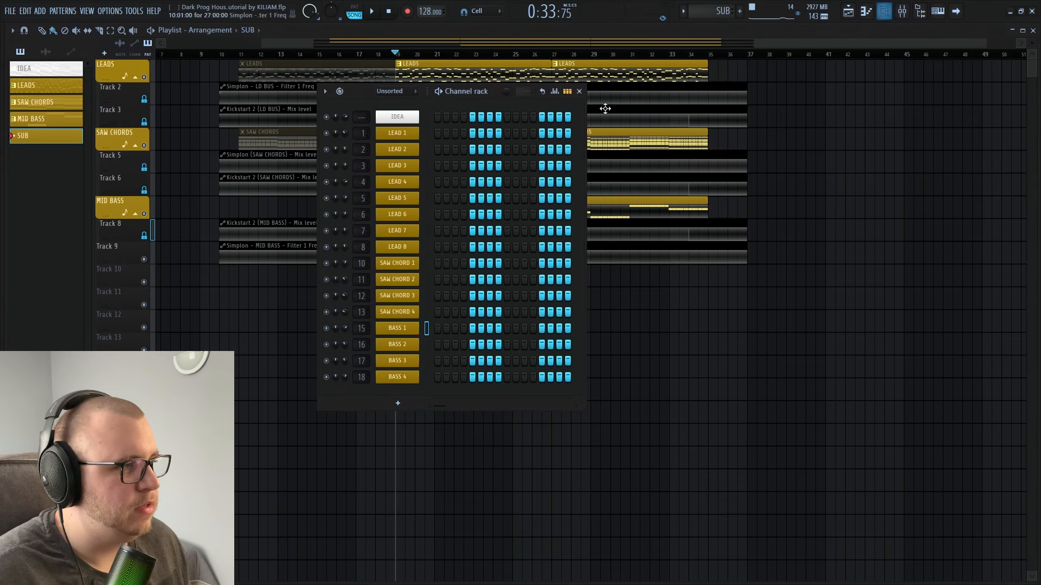
Add a SUB channel to the rack on mixer track 20 and lower its fader to -8.1 dB during playback.
click(400, 404)
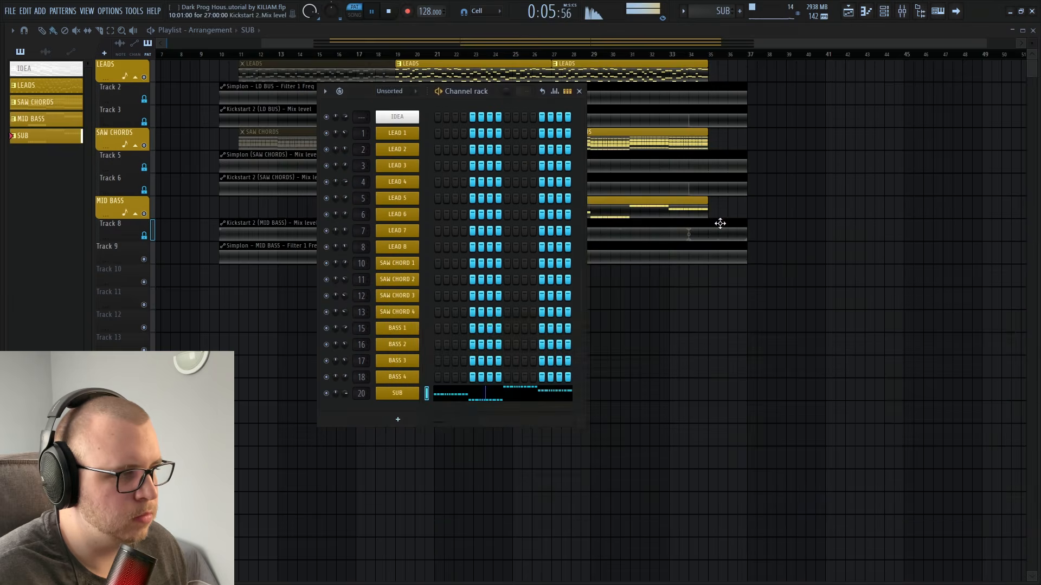
key(F6)
key(F9)
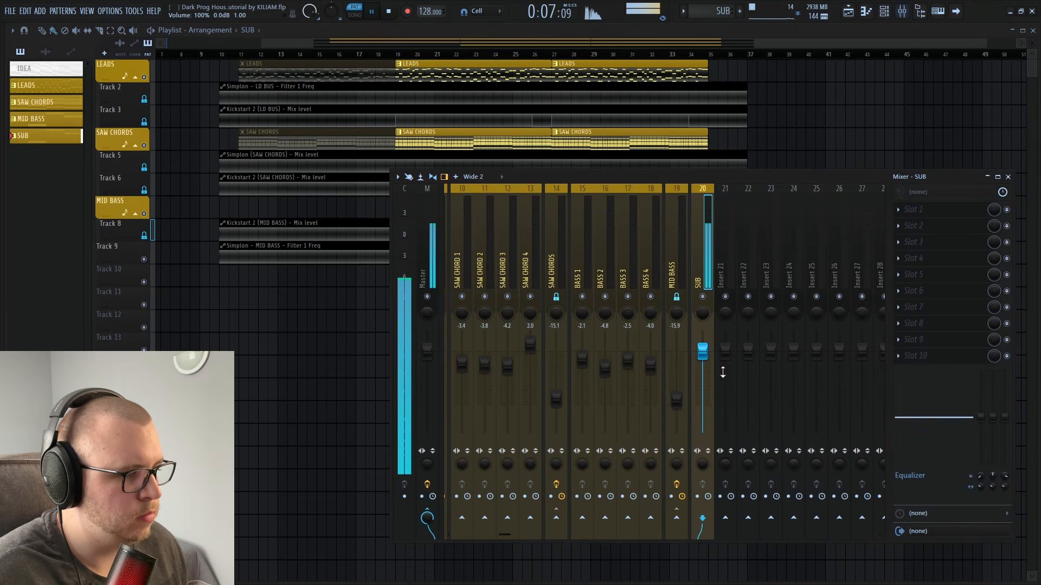
drag(702, 352, 703, 378)
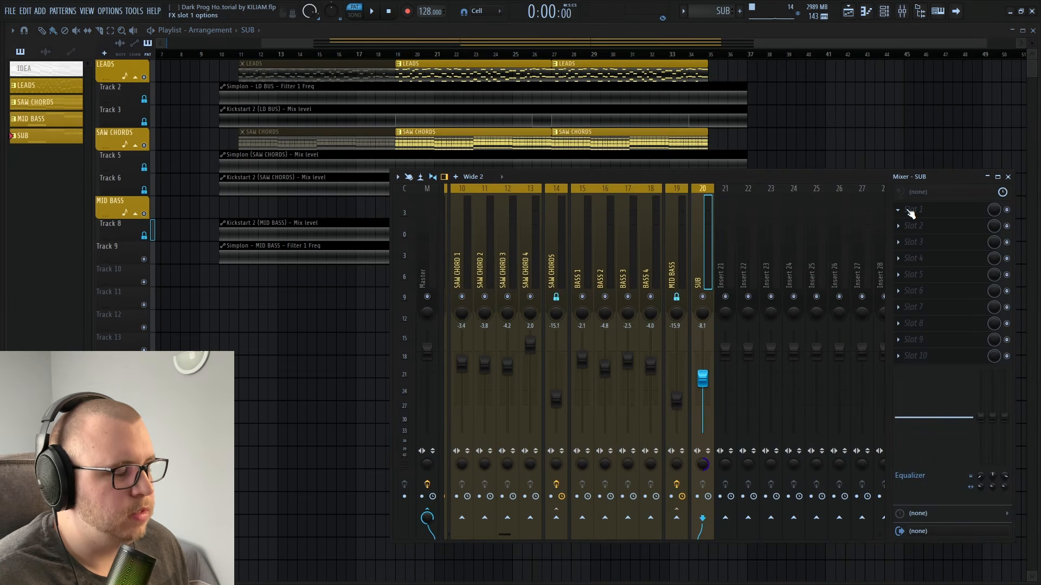
Add Pro-Q 3 to the SUB track with a steep high cut at about 140 Hz.
click(910, 210)
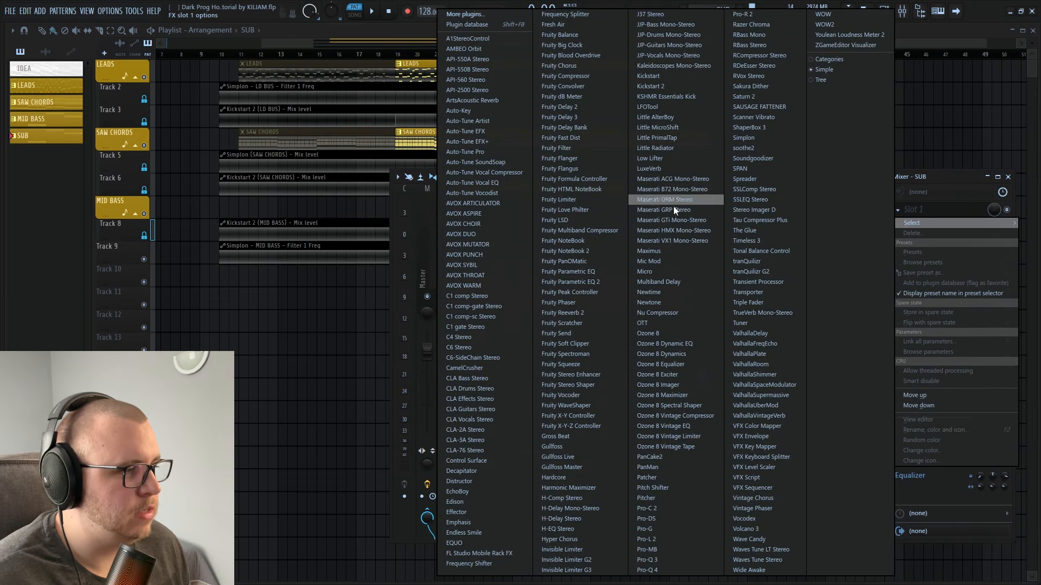
click(652, 557)
drag(169, 221, 199, 225)
scroll(199, 226, up, 4)
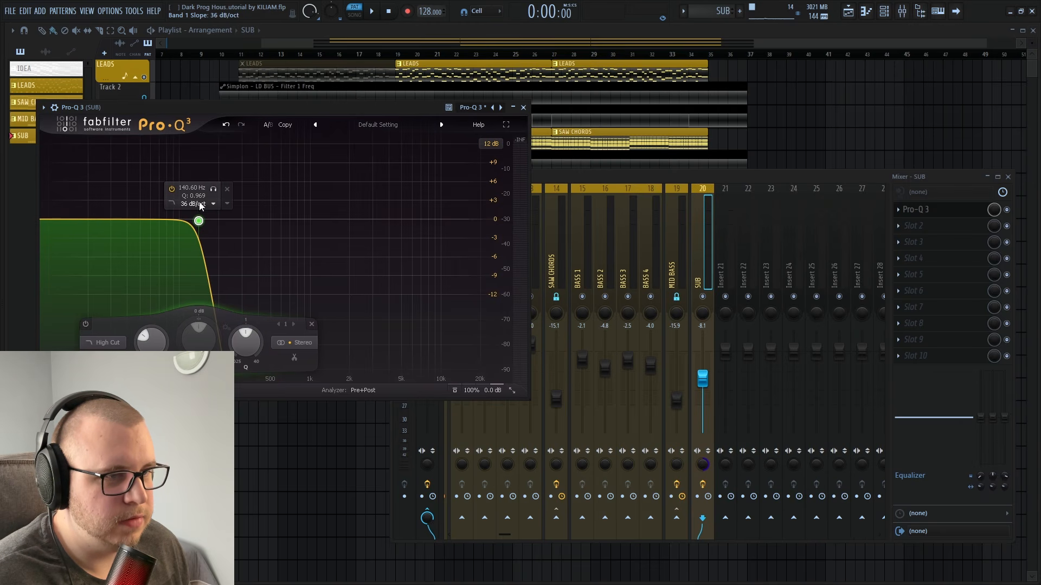
scroll(199, 222, up, 1)
text(1)
key(Return)
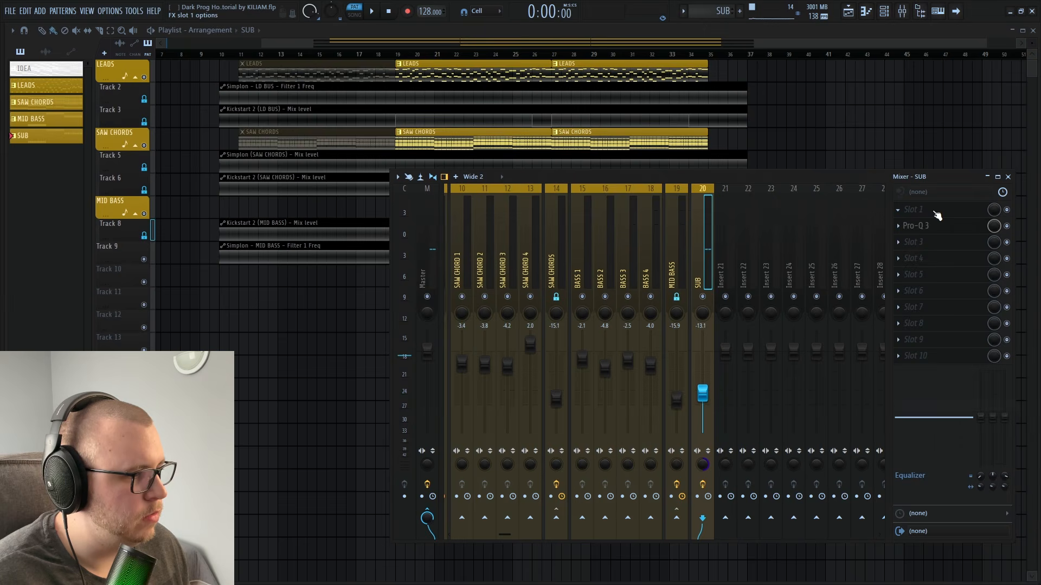
Add RBass Mono to slot 1 of SUB, and soothe2 to slot 3 with the Melodic bass control preset and a 20 kHz high cut.
click(936, 215)
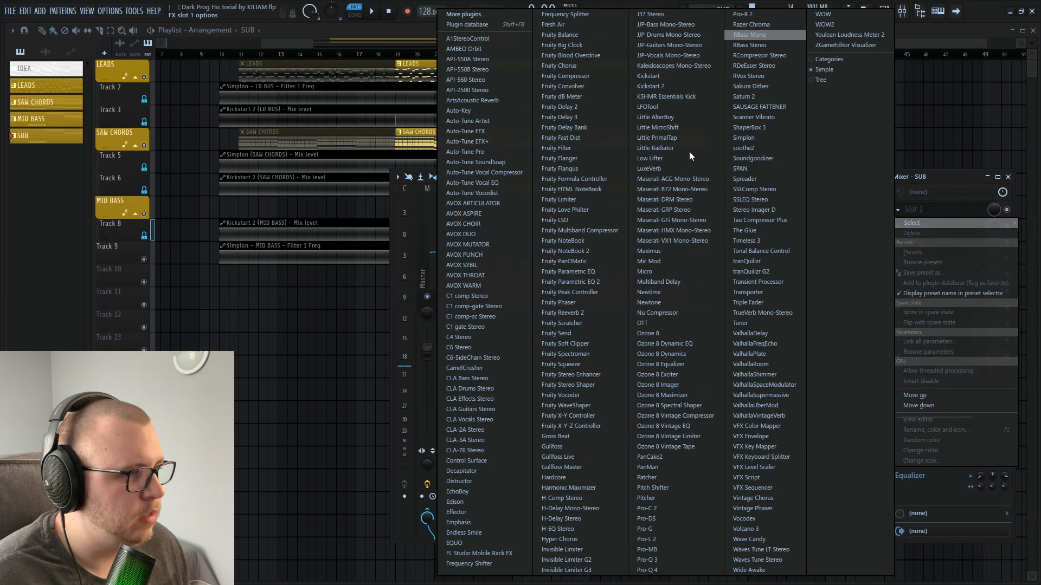
click(766, 38)
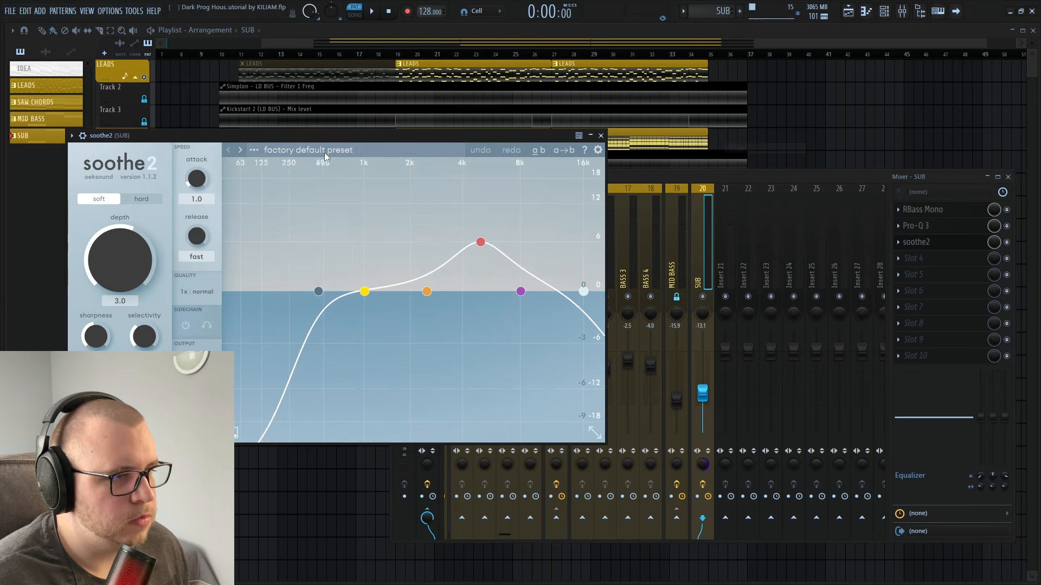
click(308, 149)
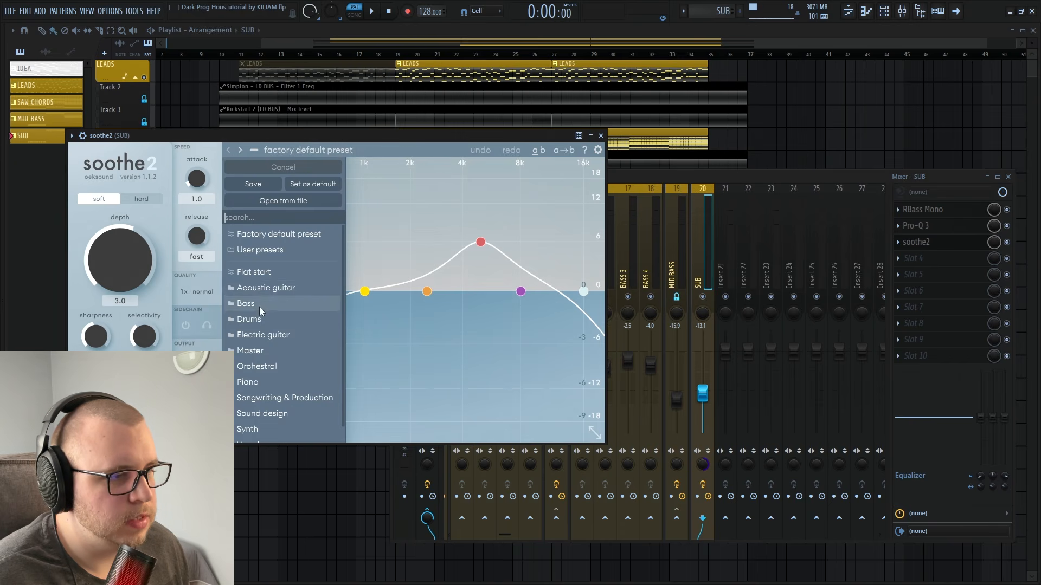
click(265, 288)
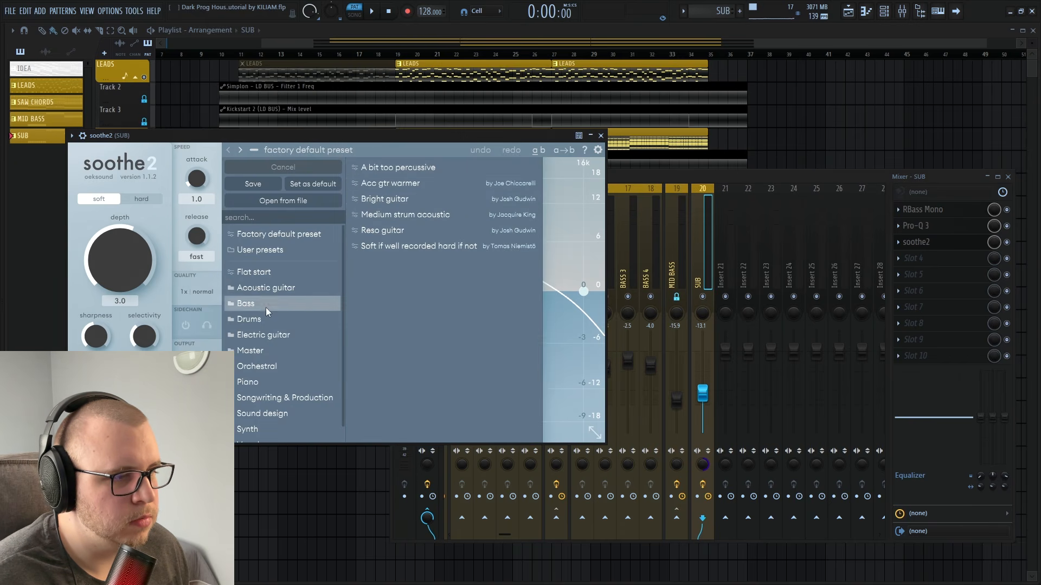
click(251, 304)
click(409, 199)
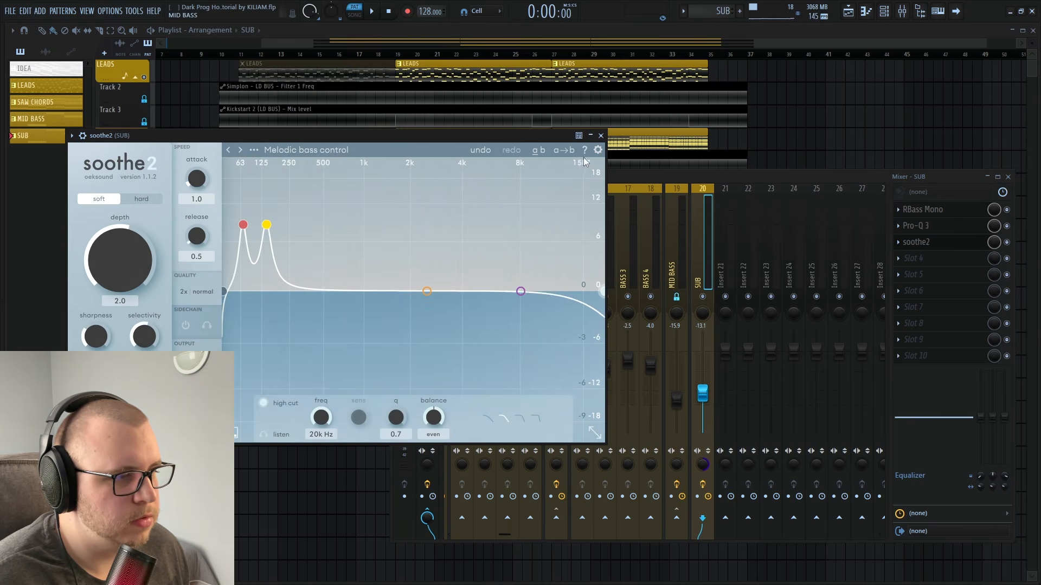
click(601, 135)
key(space)
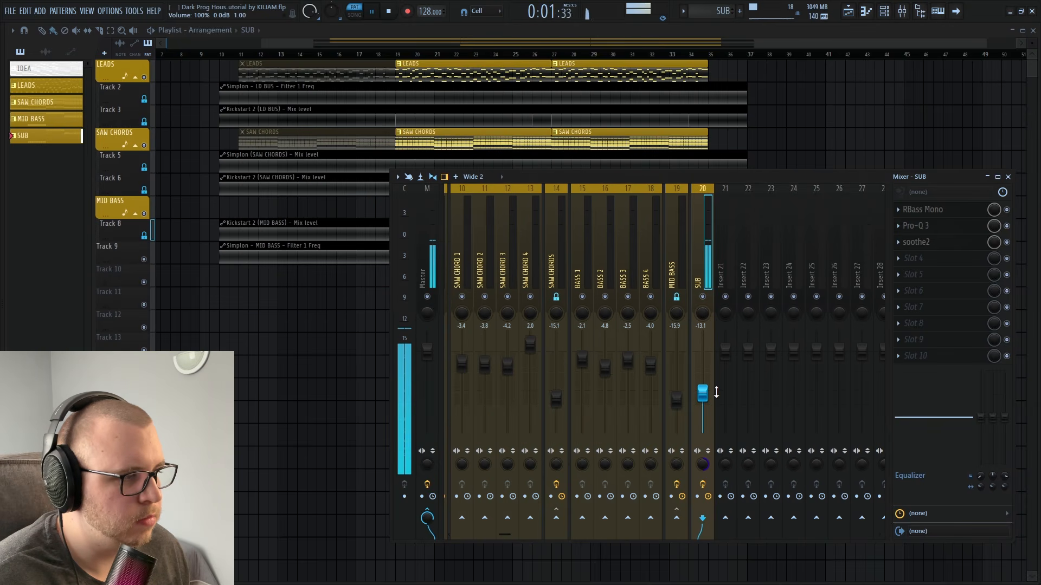
key(space)
Add Kickstart 2 to slot 10 of SUB with the fifth ducking curve and create an automation clip for its mix level.
click(927, 356)
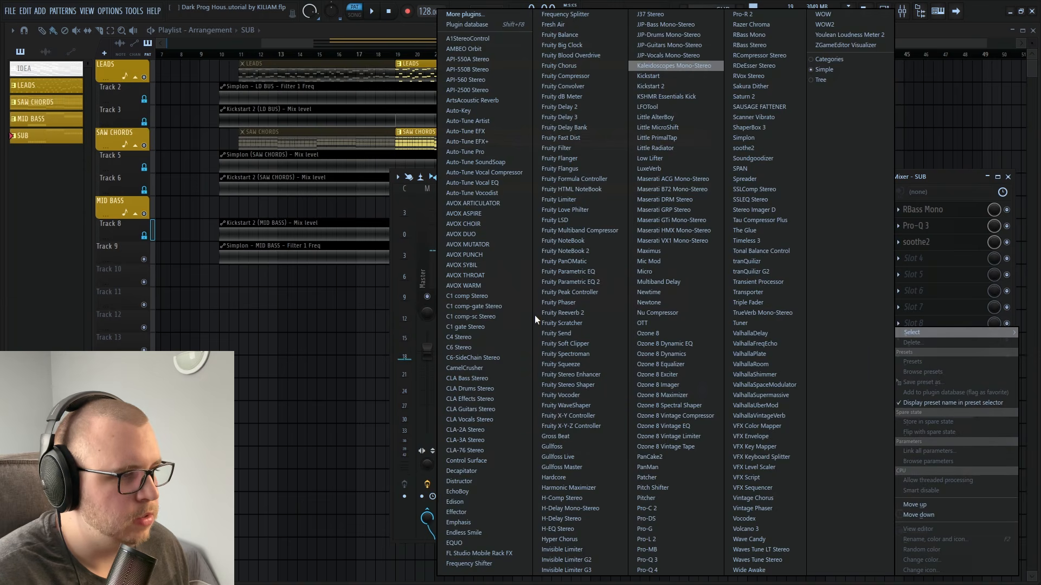
click(650, 86)
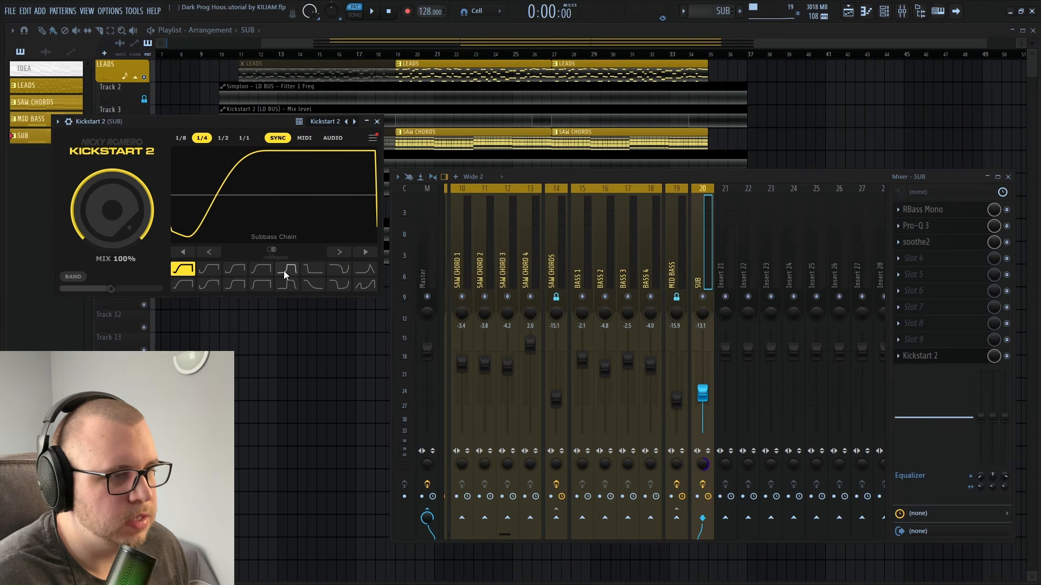
click(286, 269)
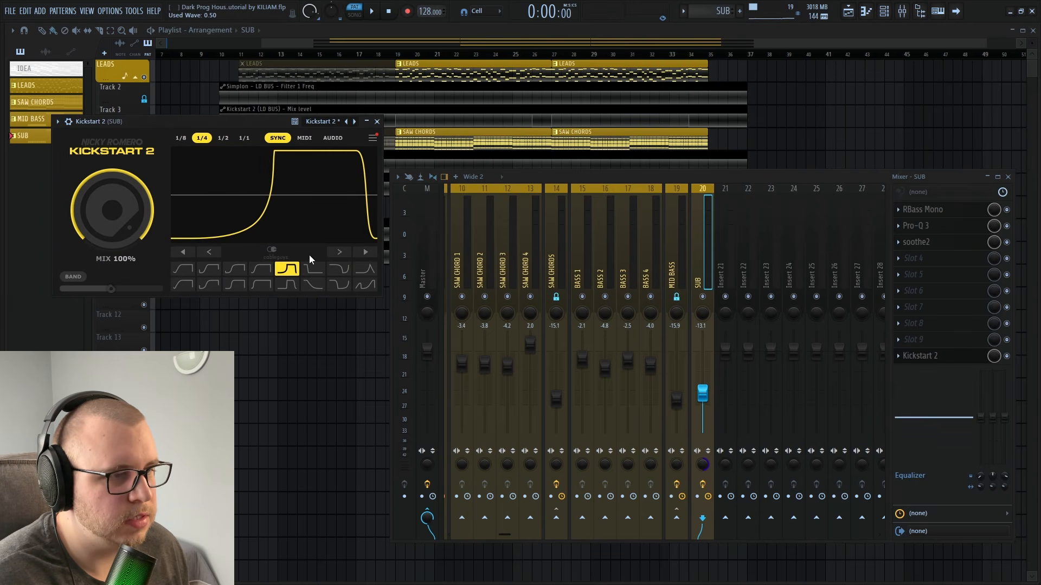
right_click(994, 356)
click(975, 434)
Arrange the SUB pattern below the MID BASS tracks from bar 19, with the second clip ending at bar 34.
drag(211, 269, 268, 267)
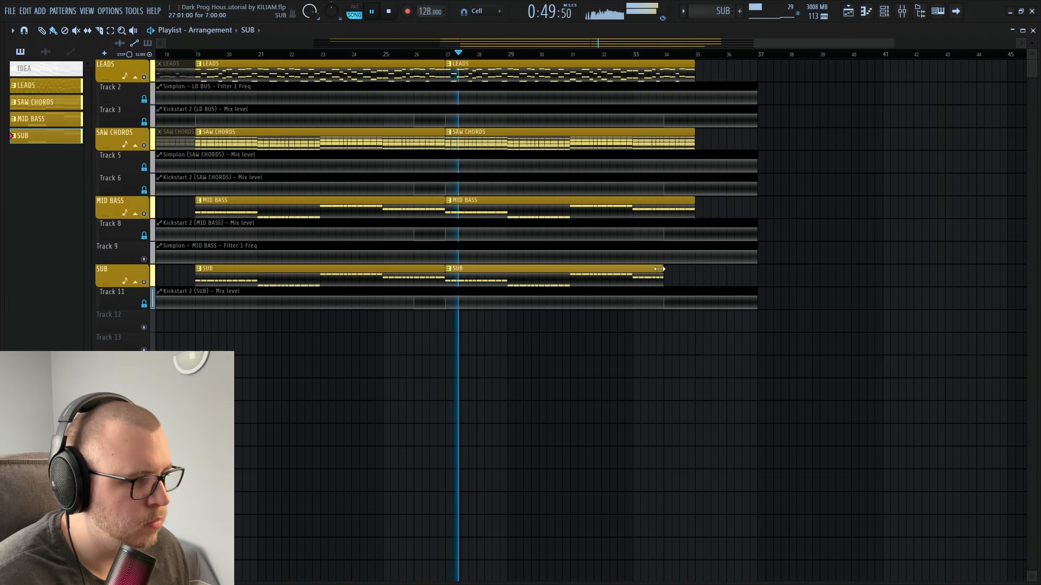
scroll(759, 314, down, 4)
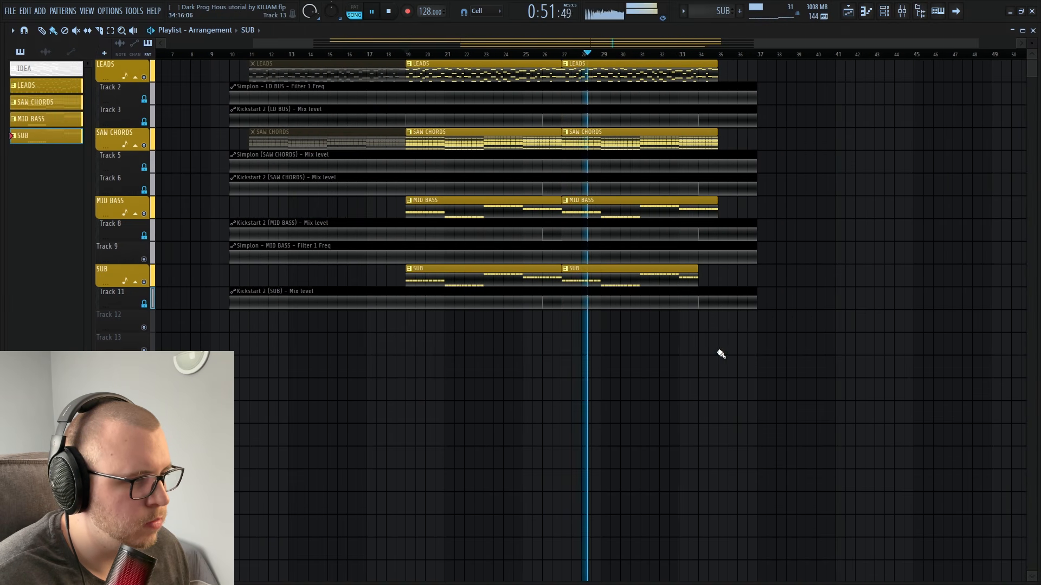
scroll(720, 353, up, 1)
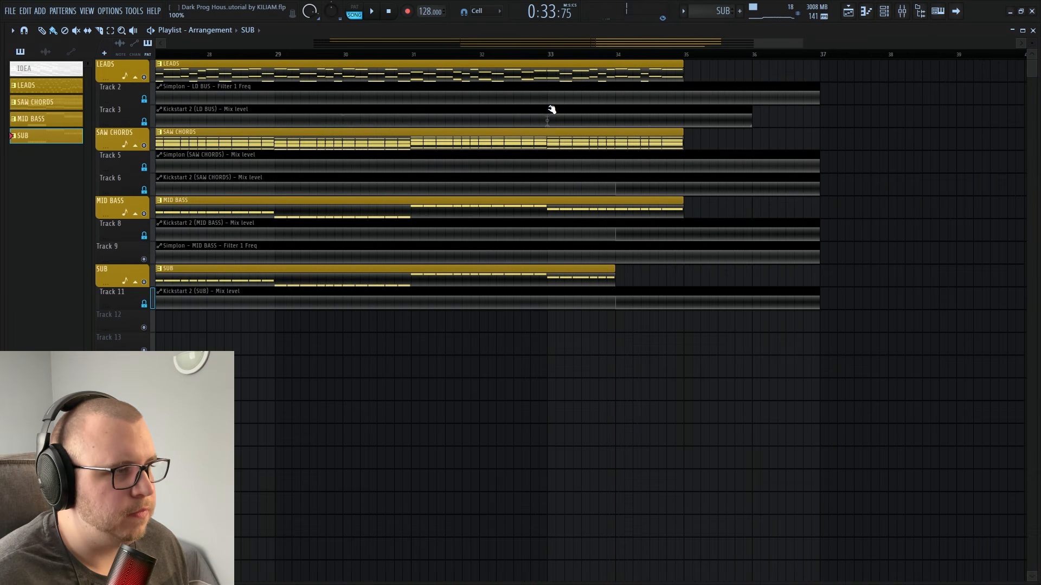
Move the Kickstart 2 mix level changes of LD BUS and SAW CHORDS to bar 33 and extend the clips back to bar 37.
click(550, 111)
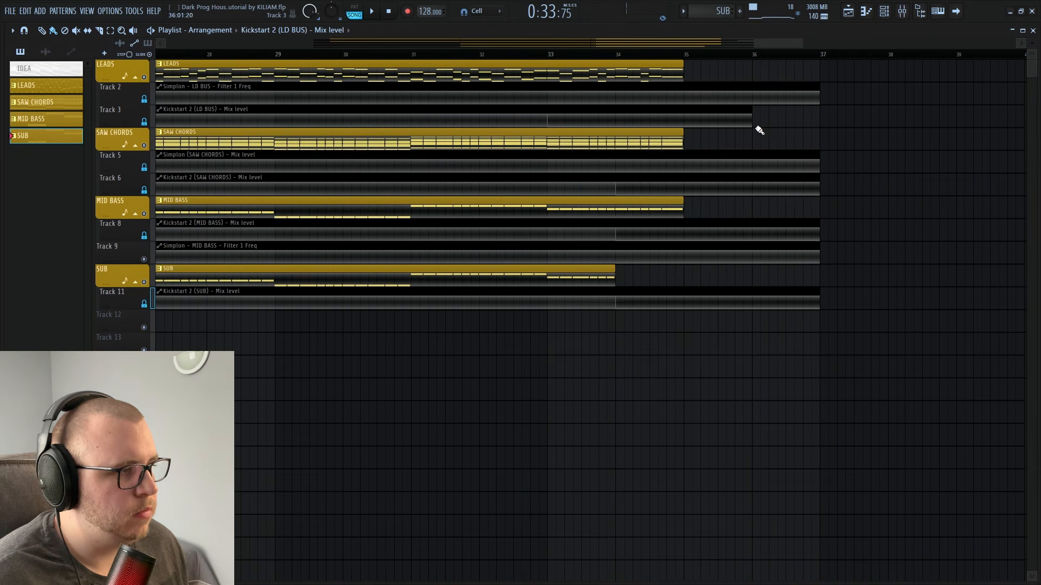
drag(760, 130, 832, 135)
drag(613, 186, 548, 176)
drag(755, 193, 830, 194)
right_click(853, 185)
drag(752, 193, 829, 196)
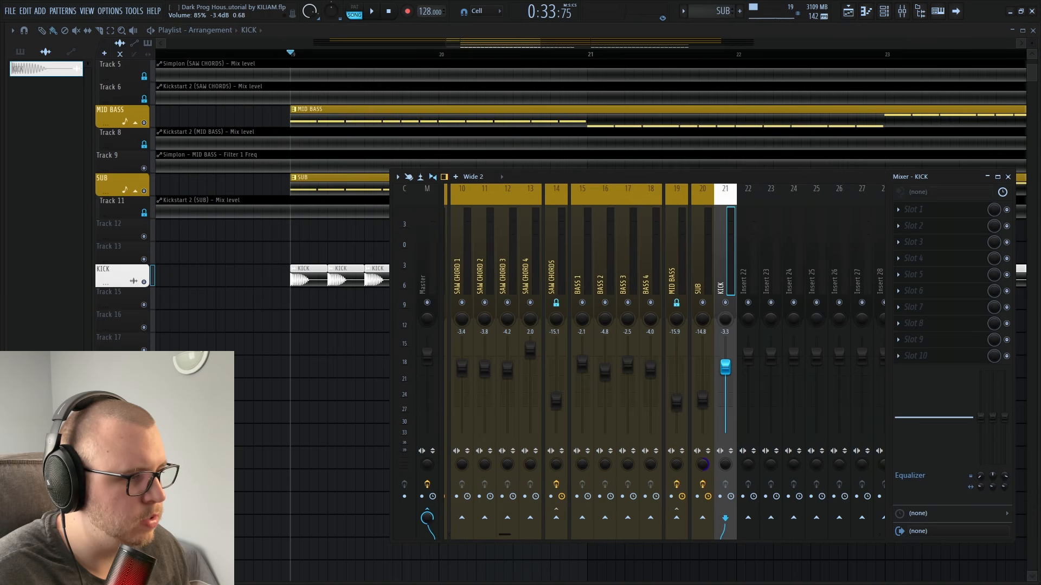
Lower the KICK fader to -12.0 dB while playing the drop.
key(space)
drag(725, 384, 728, 397)
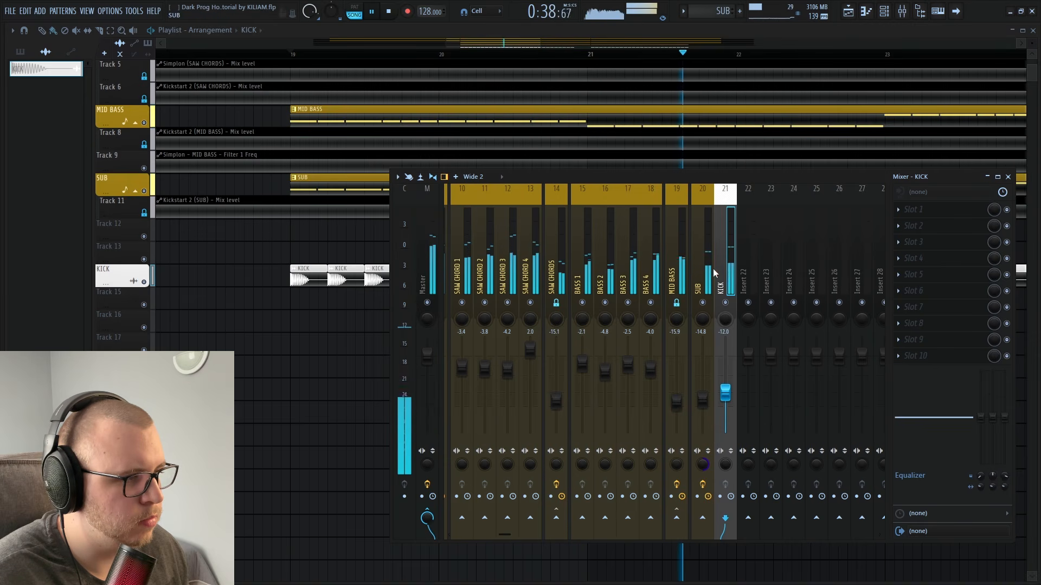
key(F9)
scroll(176, 294, down, 6)
key(space)
Isolate the KICK and SUB playlist tracks and set the SUB fader to -13.9 dB during playback.
right_click(144, 282)
click(143, 191)
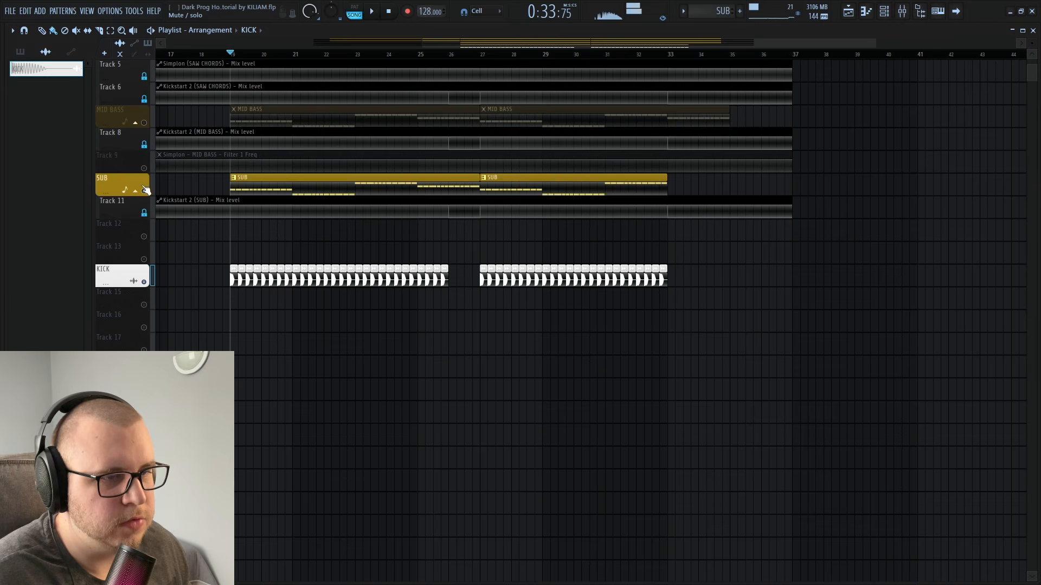
click(908, 18)
click(909, 19)
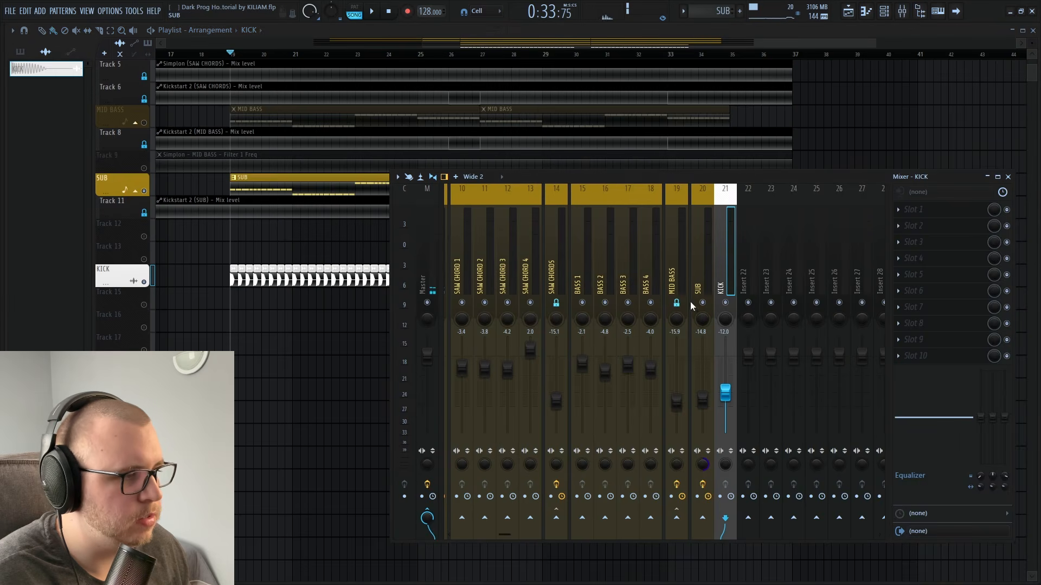
key(space)
drag(702, 403, 702, 400)
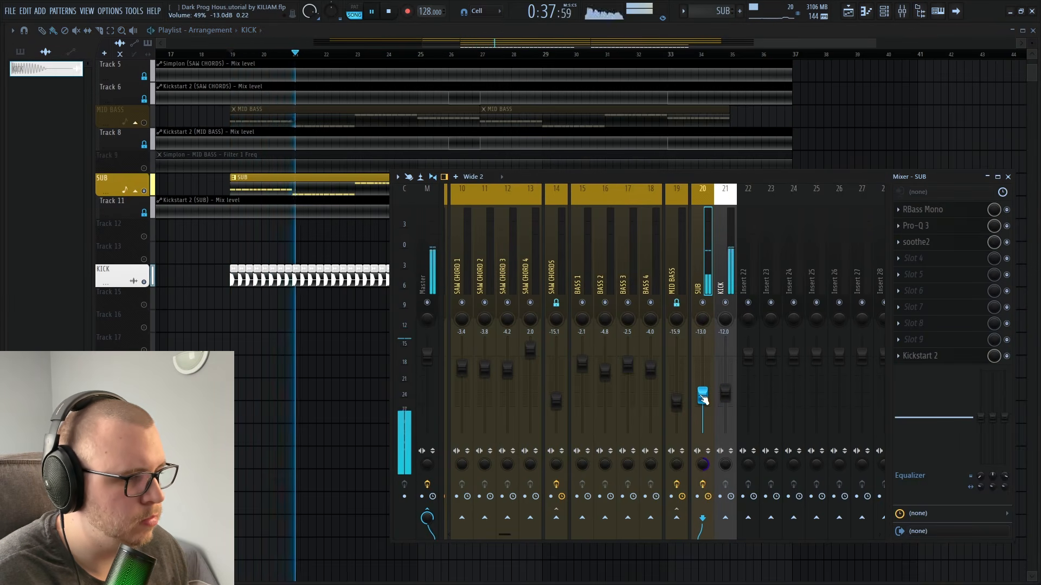
scroll(704, 400, down, 1)
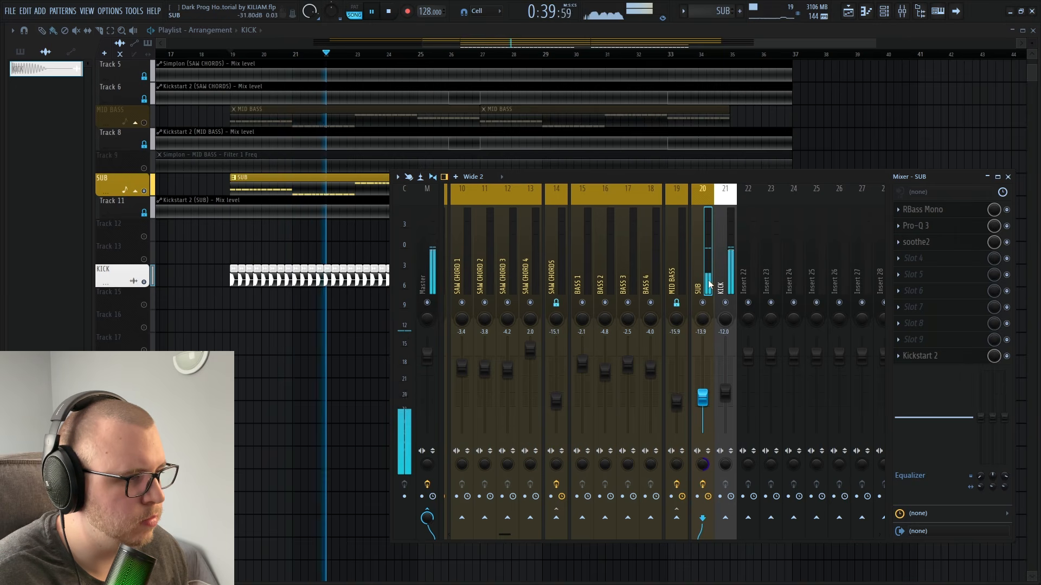
click(728, 264)
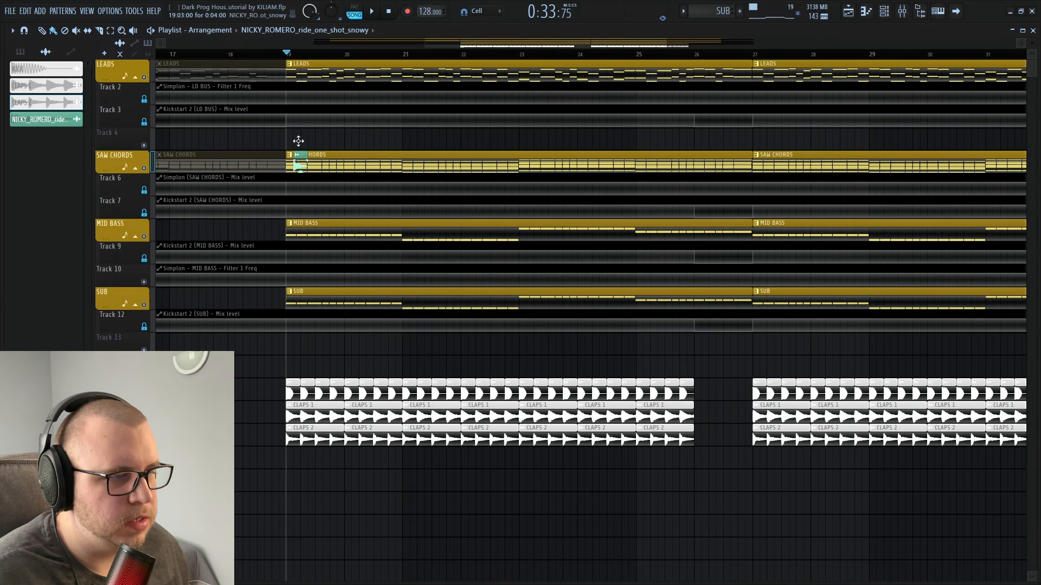
Move the ride one-shot clip to the start of bar 19 on Track 4 and shorten it at its end.
drag(298, 141, 293, 139)
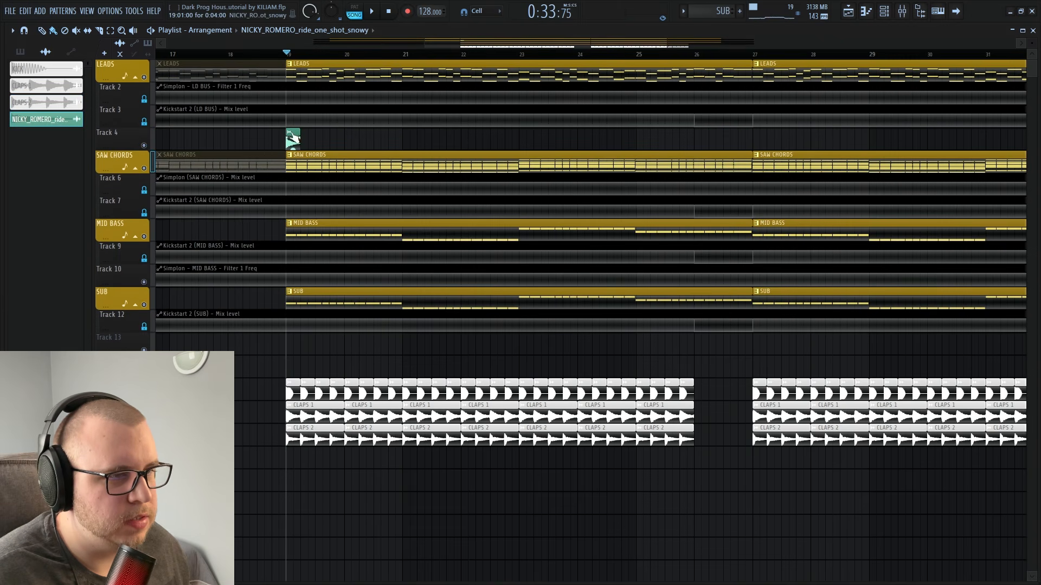
scroll(303, 147, up, 12)
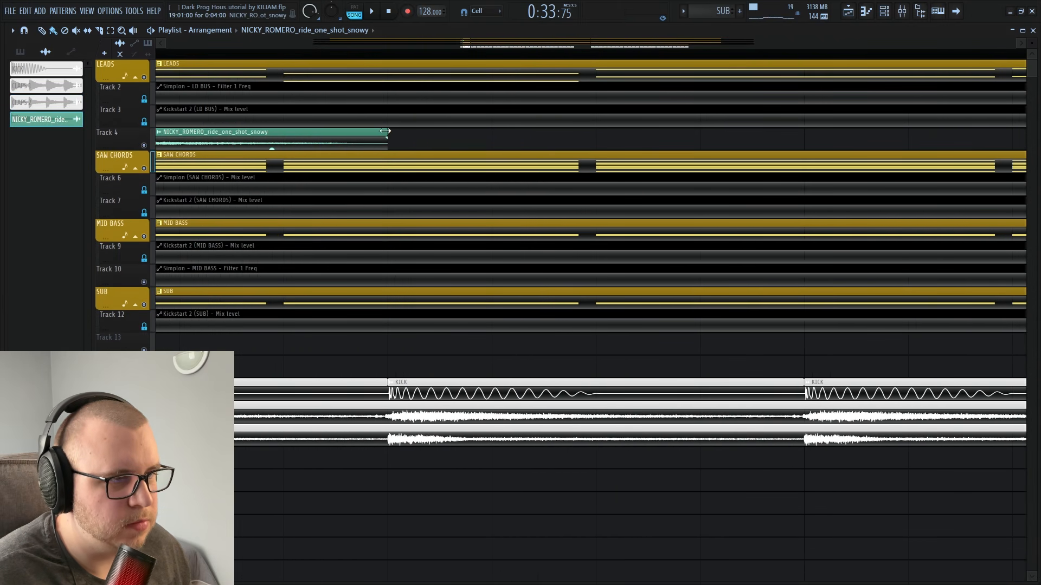
drag(385, 131, 255, 131)
double_click(254, 132)
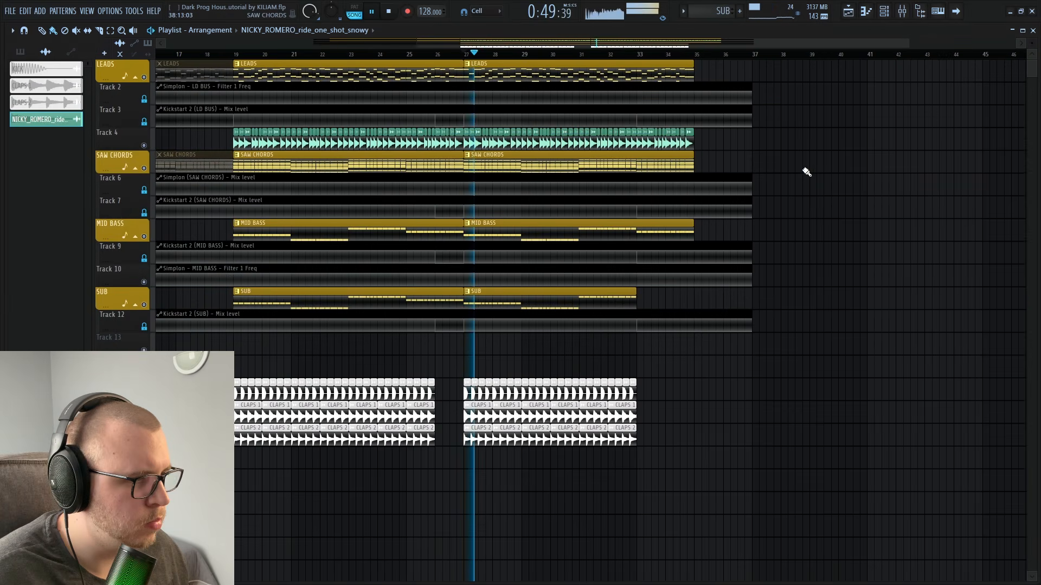
Rename the ride one-shot clip on Track 4 as LEAD ATTACK RIDE and colour it yellow like the lead tracks.
scroll(223, 149, up, 3)
click(274, 131)
click(307, 186)
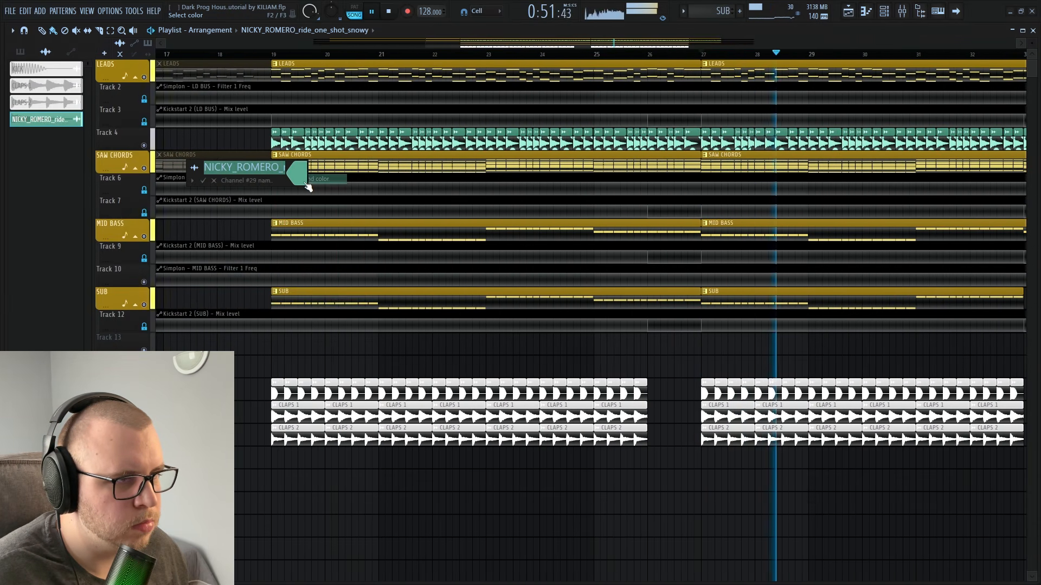
text(RI)
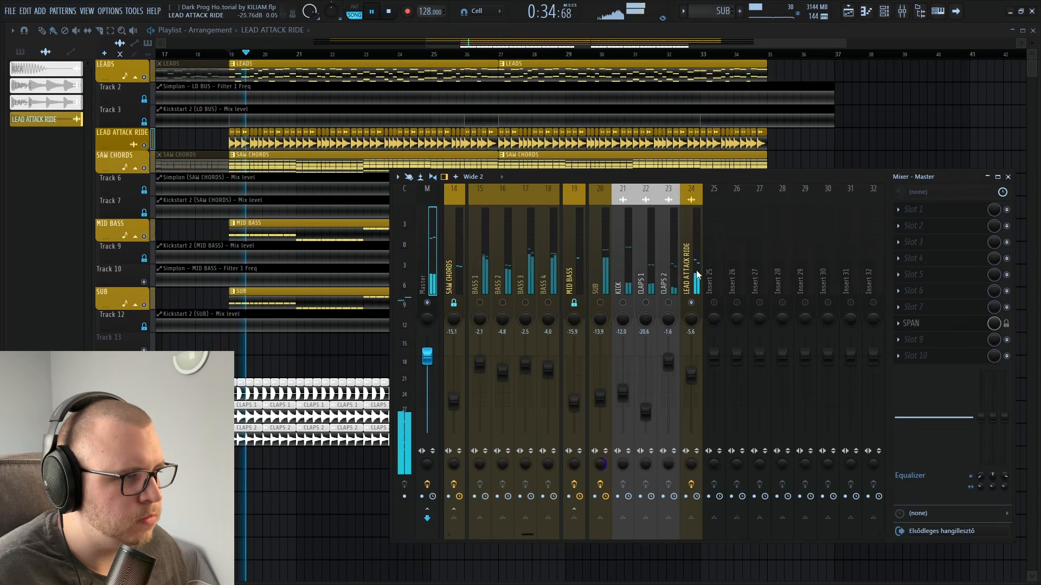
Inspect the Kickstart 2 sidechain settings on the LEAD ATTACK RIDE mixer insert and stop playback.
click(696, 276)
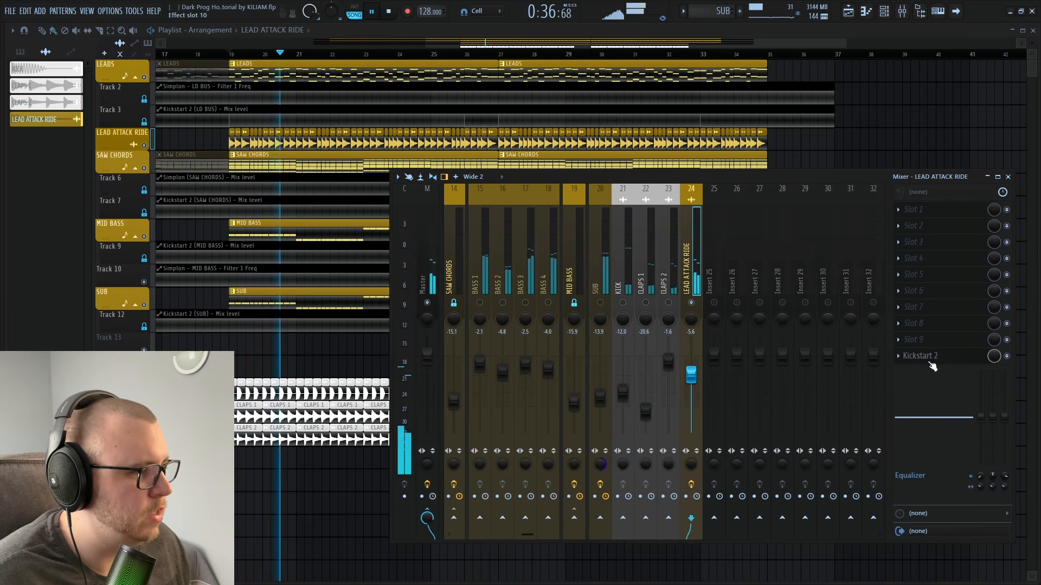
click(916, 356)
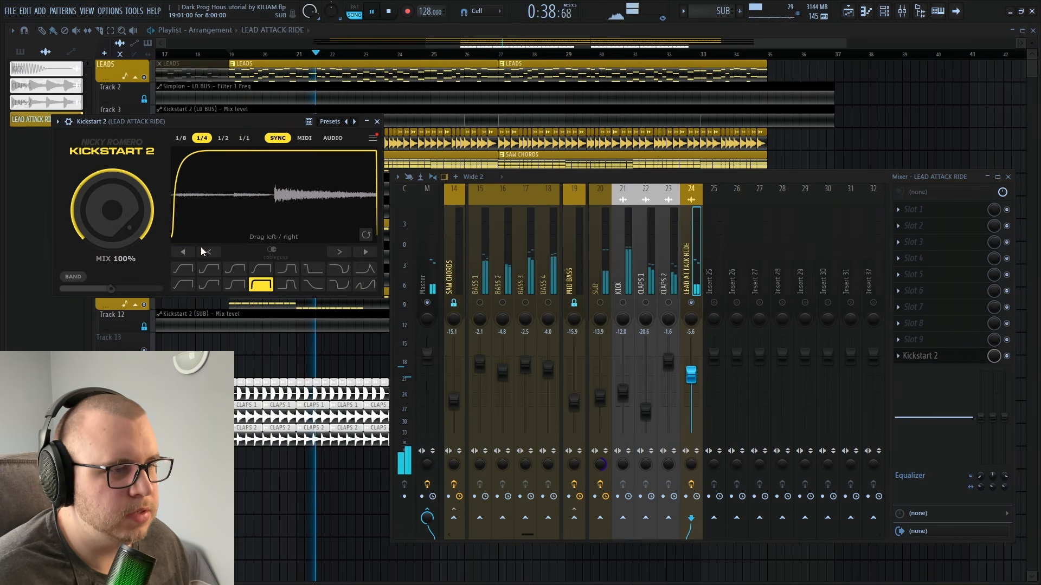
click(377, 122)
key(space)
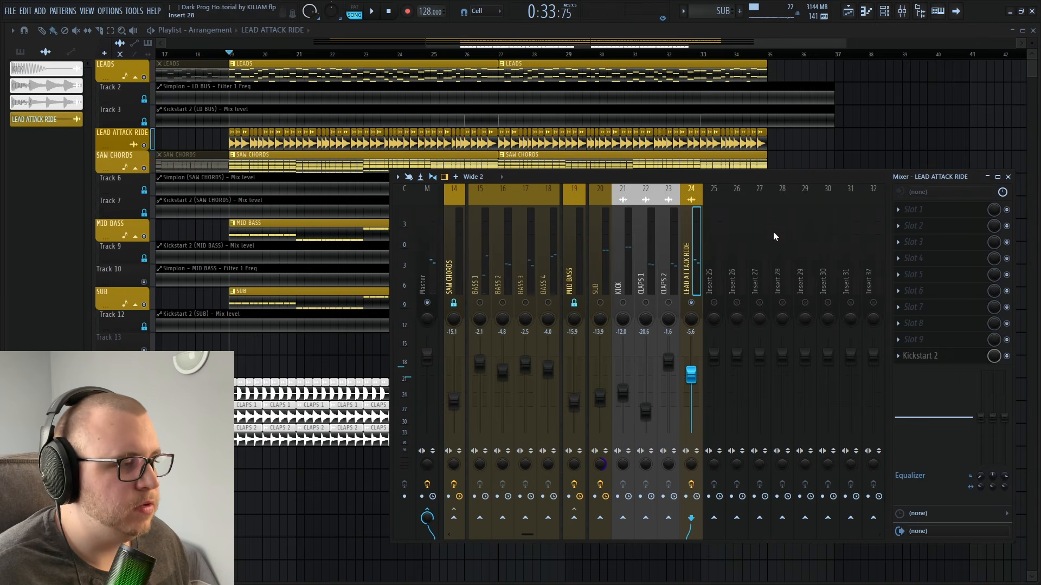
click(1007, 177)
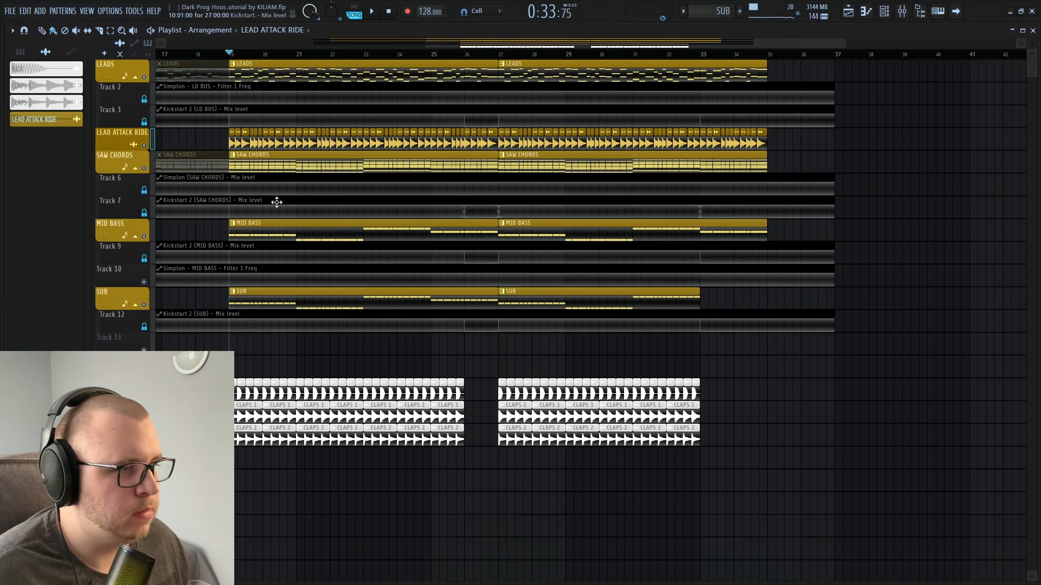
scroll(219, 322, down, 4)
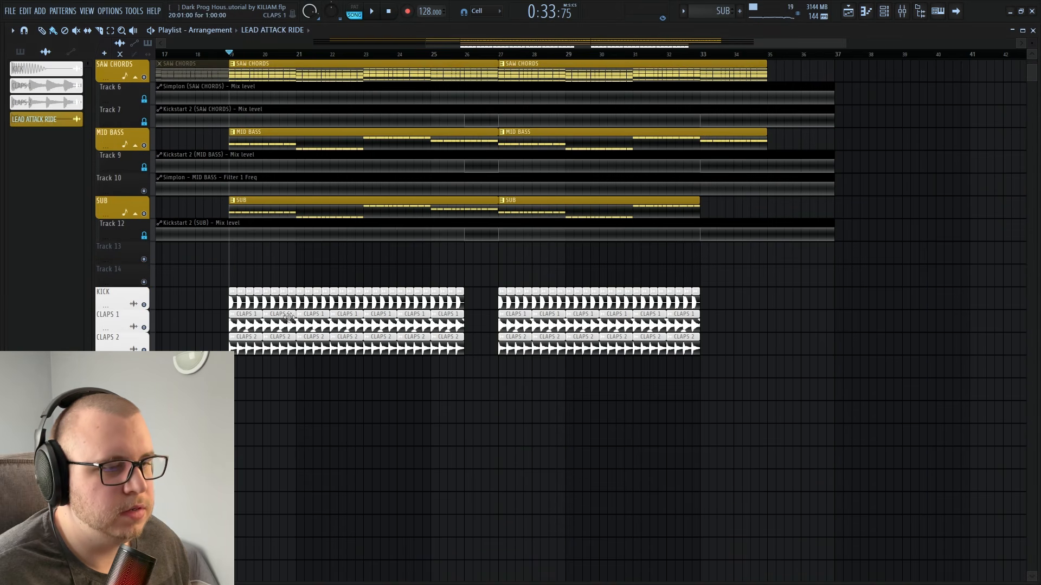
scroll(282, 327, down, 3)
scroll(293, 329, up, 3)
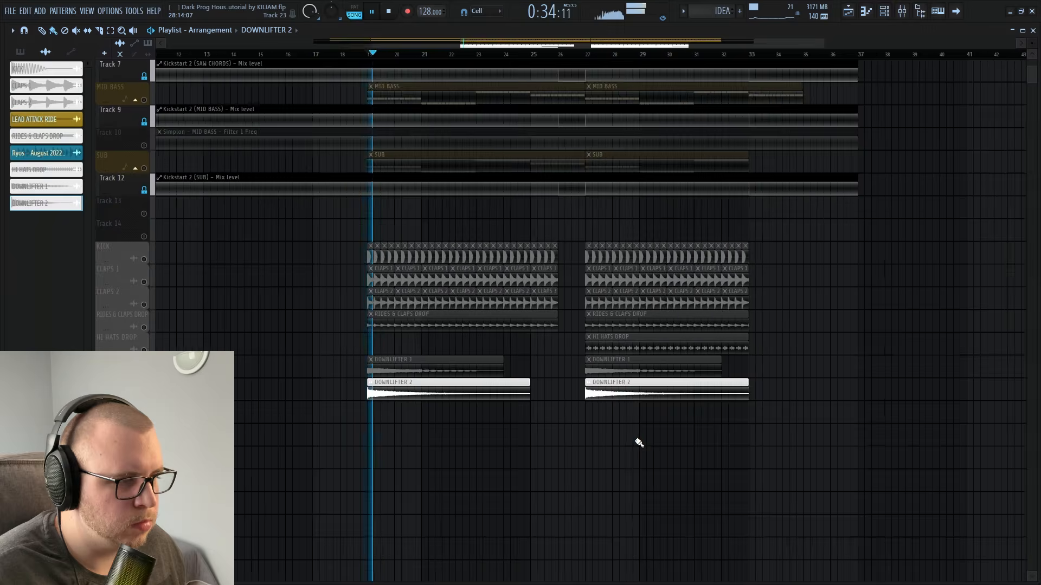
Listen to the isolated DOWNLIFTER 2 and AMB 2 DROP clips, playing the ambience from bar 27 and checking its mixer level.
scroll(640, 441, up, 2)
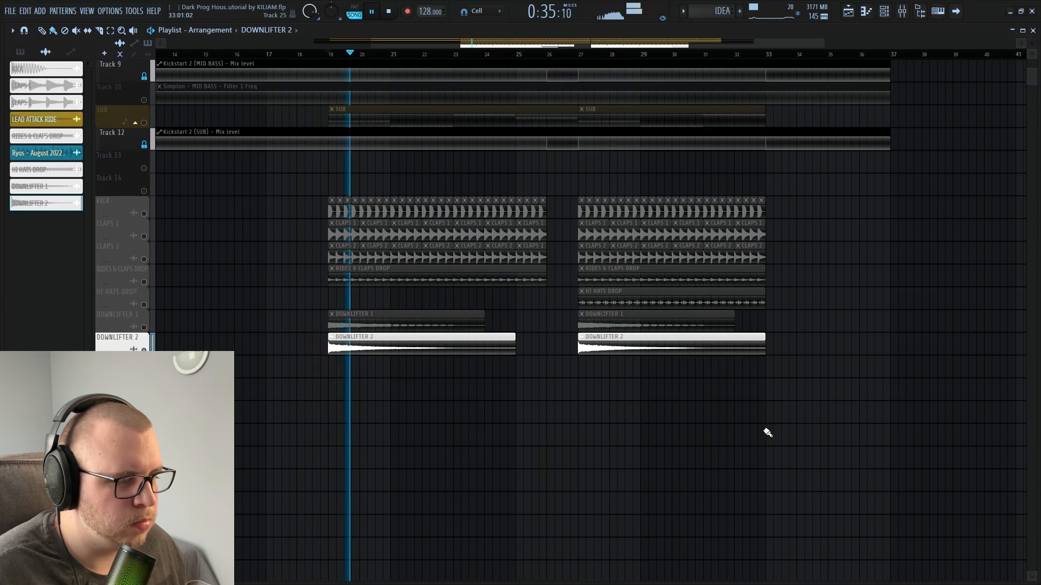
scroll(767, 432, up, 1)
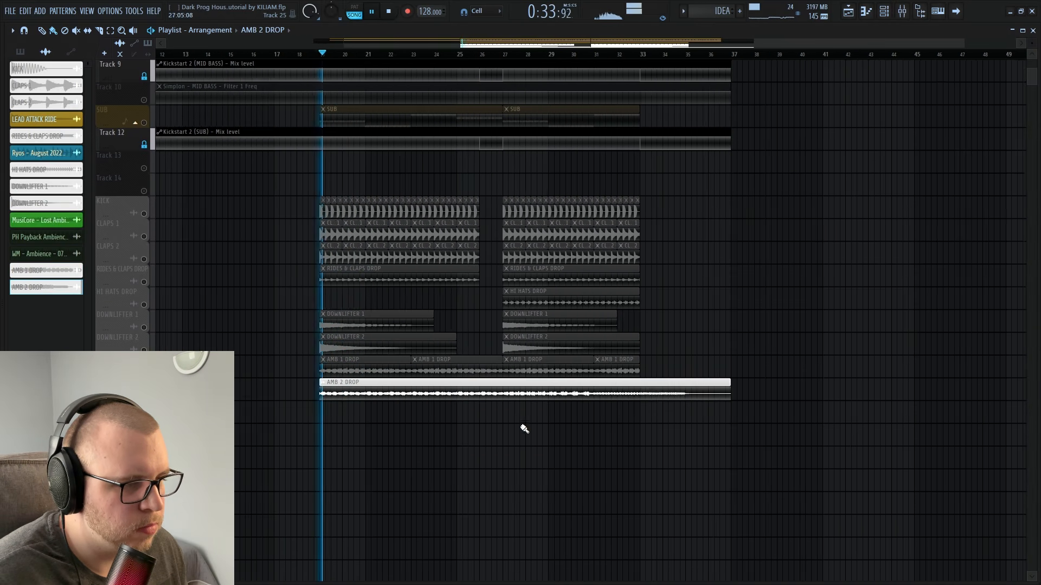
scroll(607, 437, up, 1)
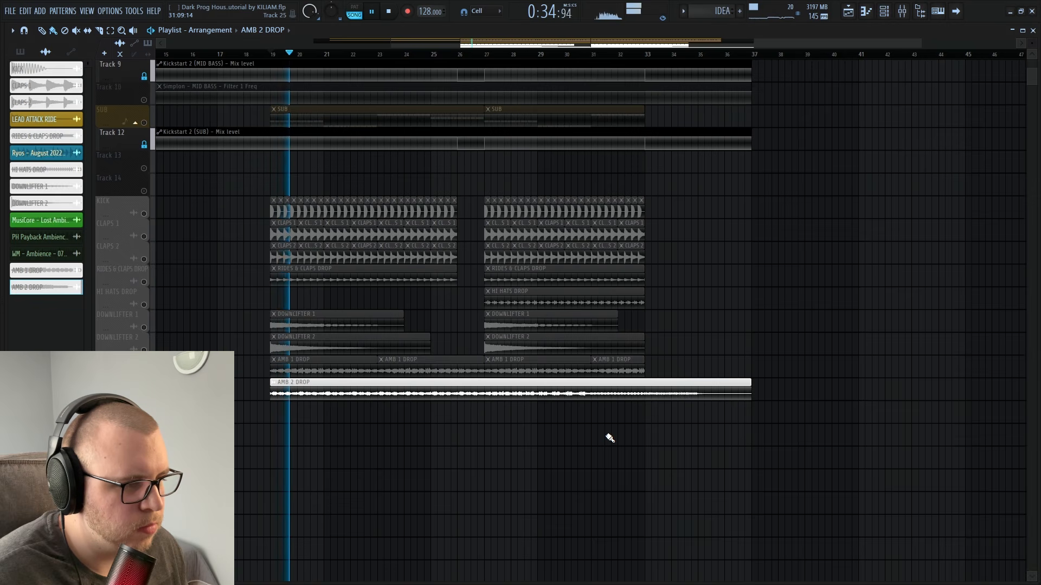
click(488, 55)
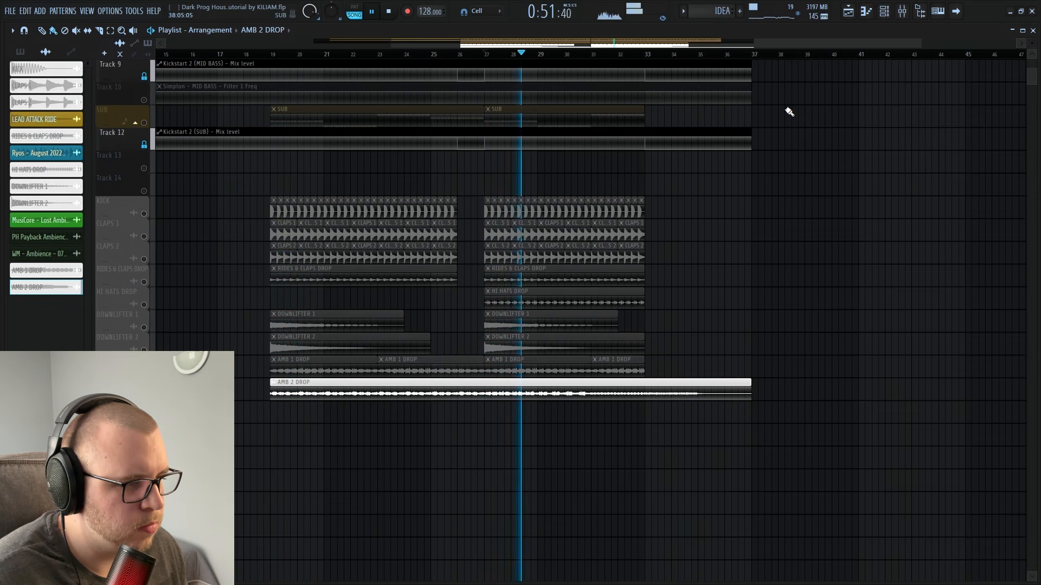
click(910, 17)
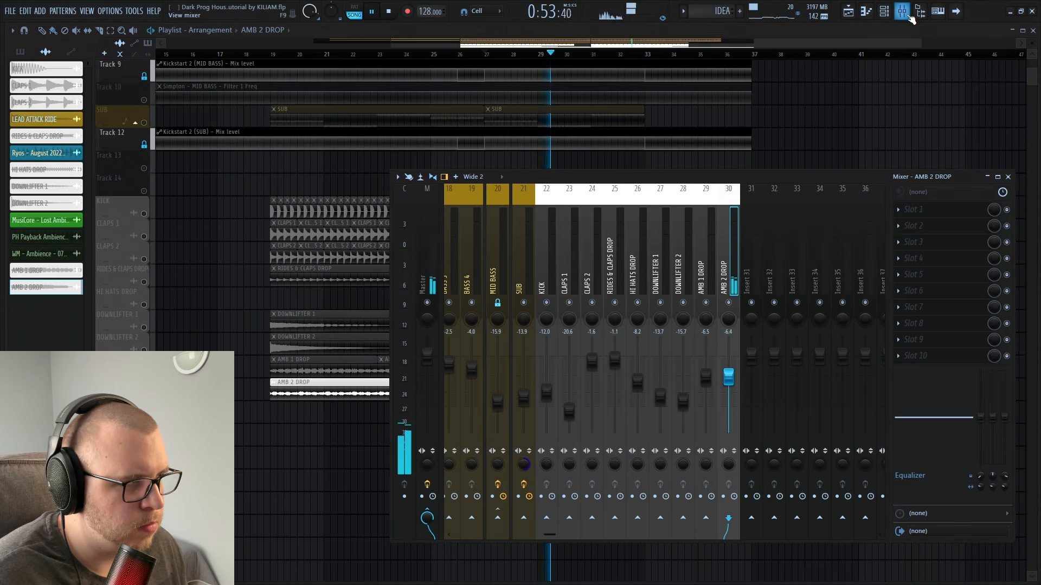
click(911, 17)
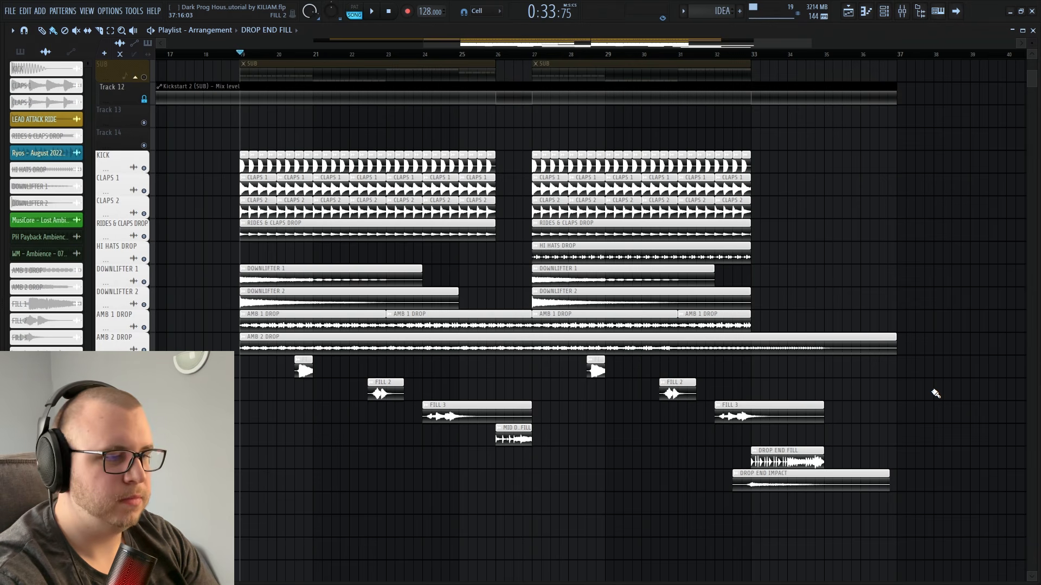
Play the full drop arrangement with all layers and save the project.
key(space)
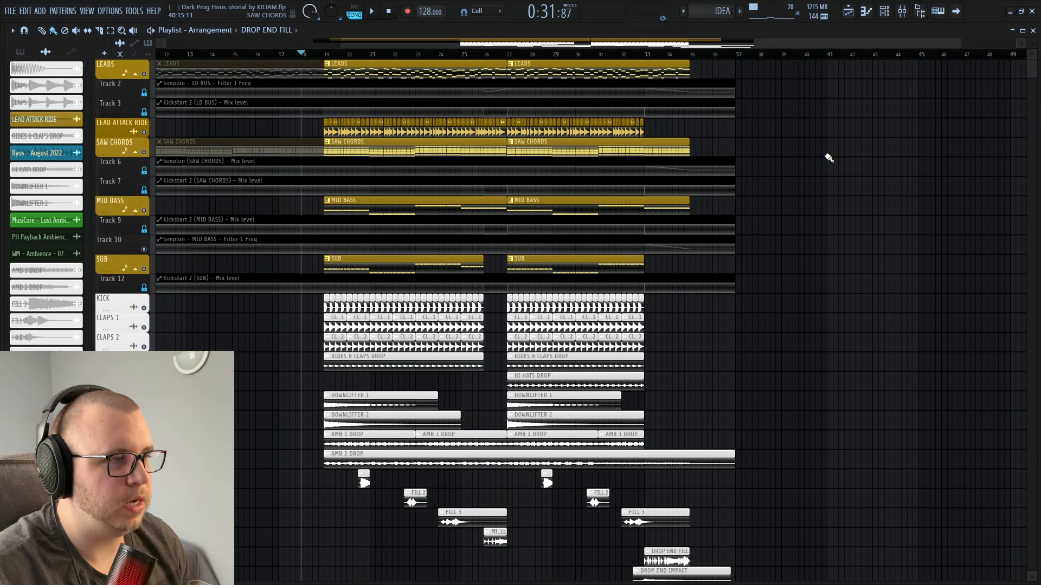
key(space)
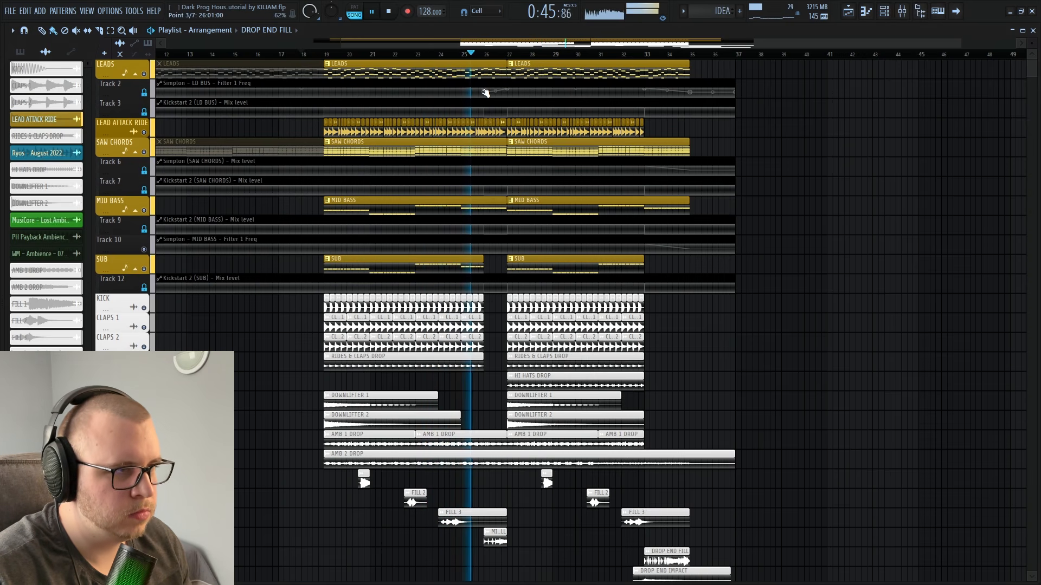
ctrl+scroll(649, 188, up, 2)
key(ctrl+s)
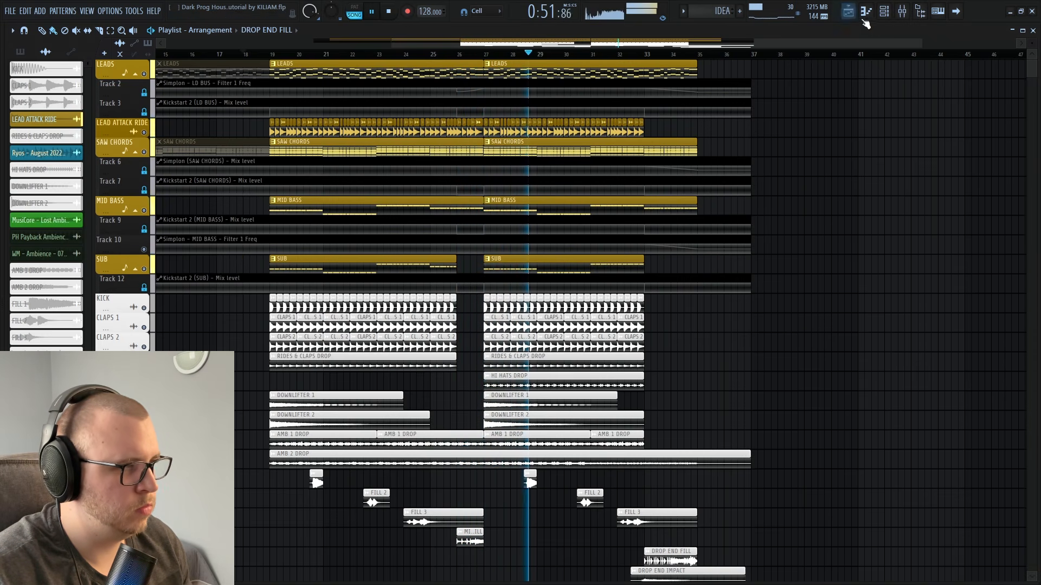
Inspect the FILL 3 clip's sample settings and its mixer insert level while the drop plays.
double_click(667, 518)
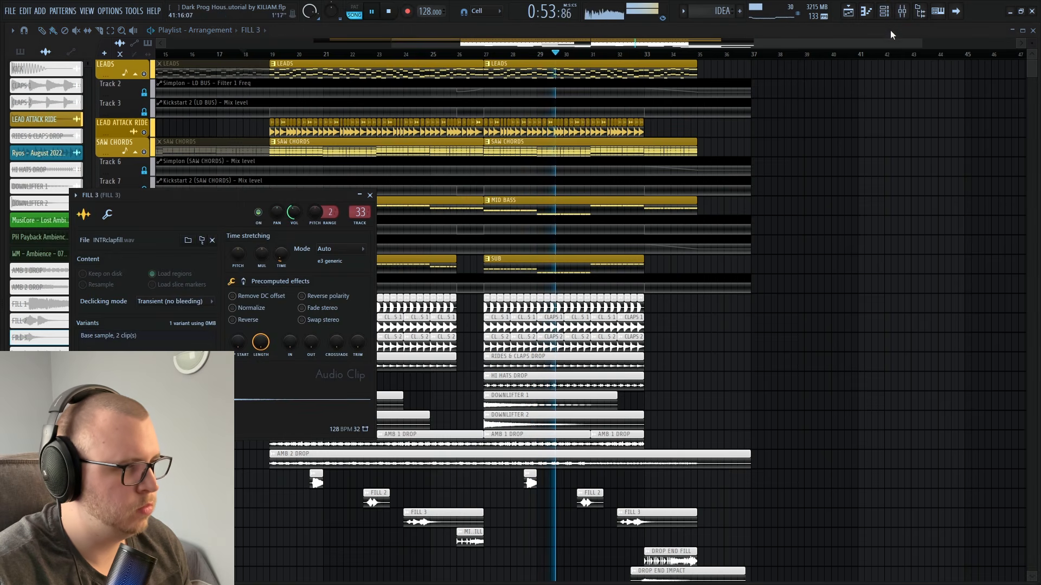
click(902, 11)
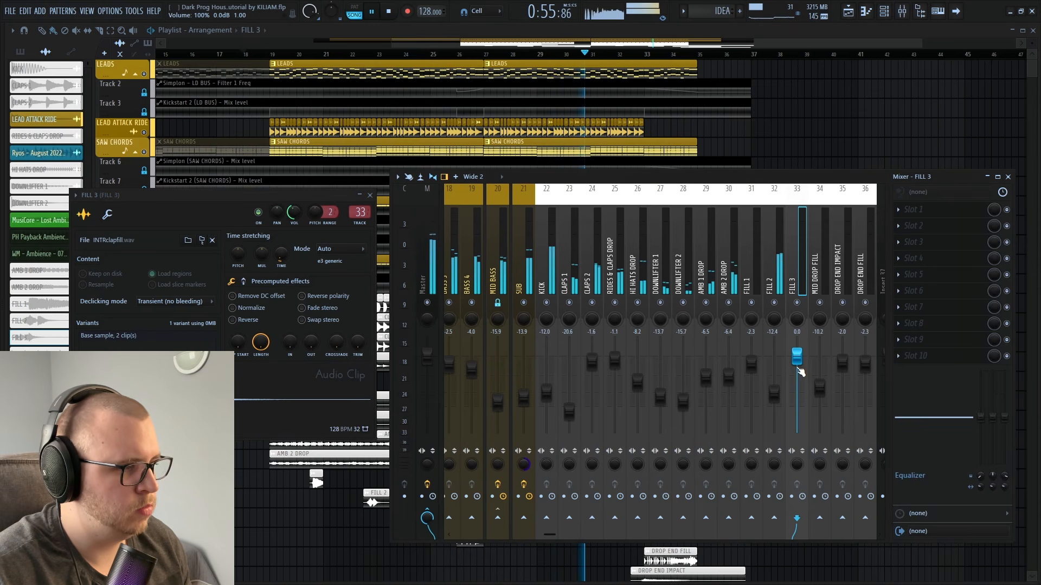
click(371, 195)
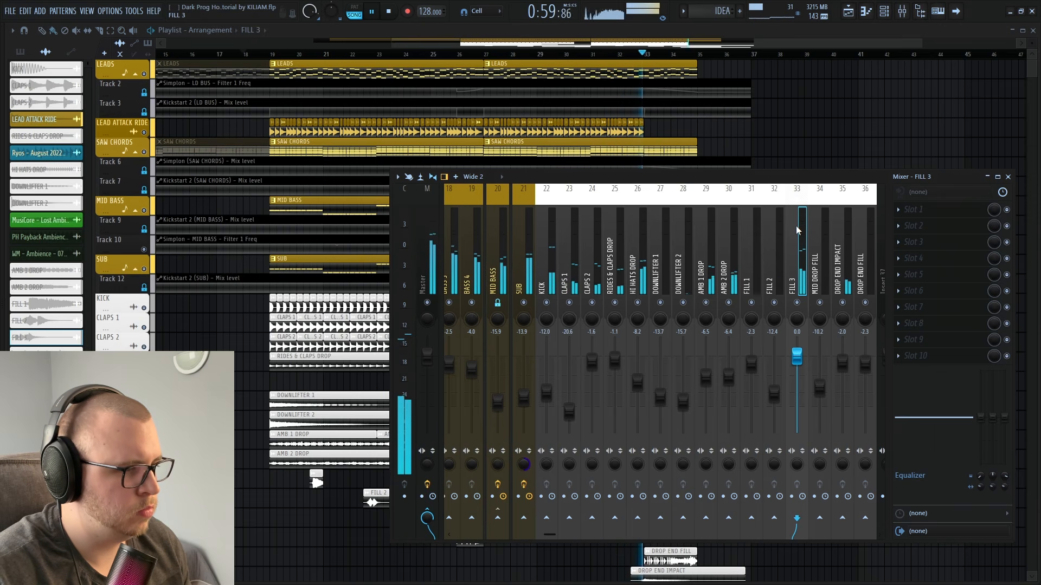
key(F9)
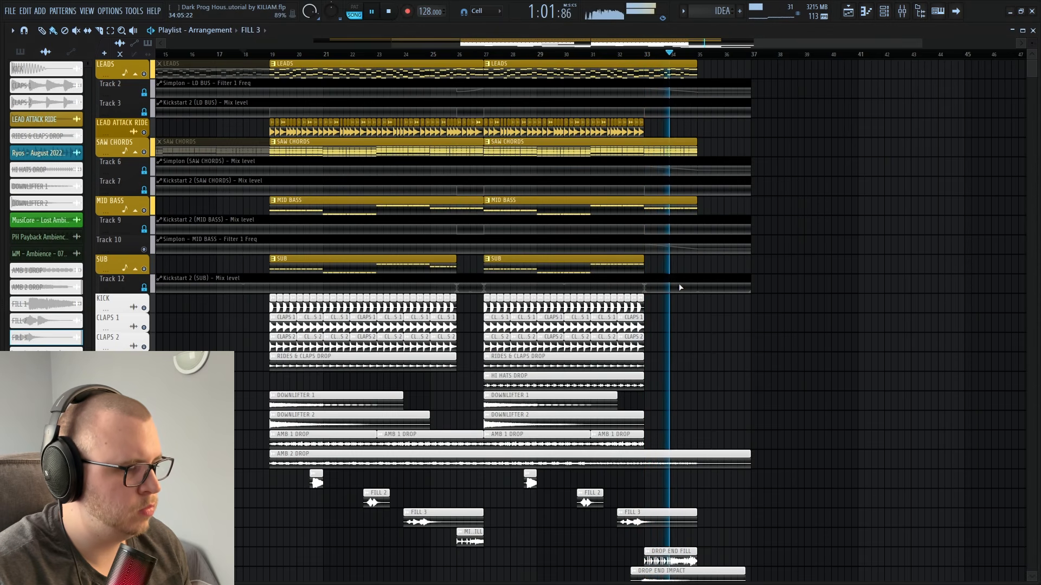